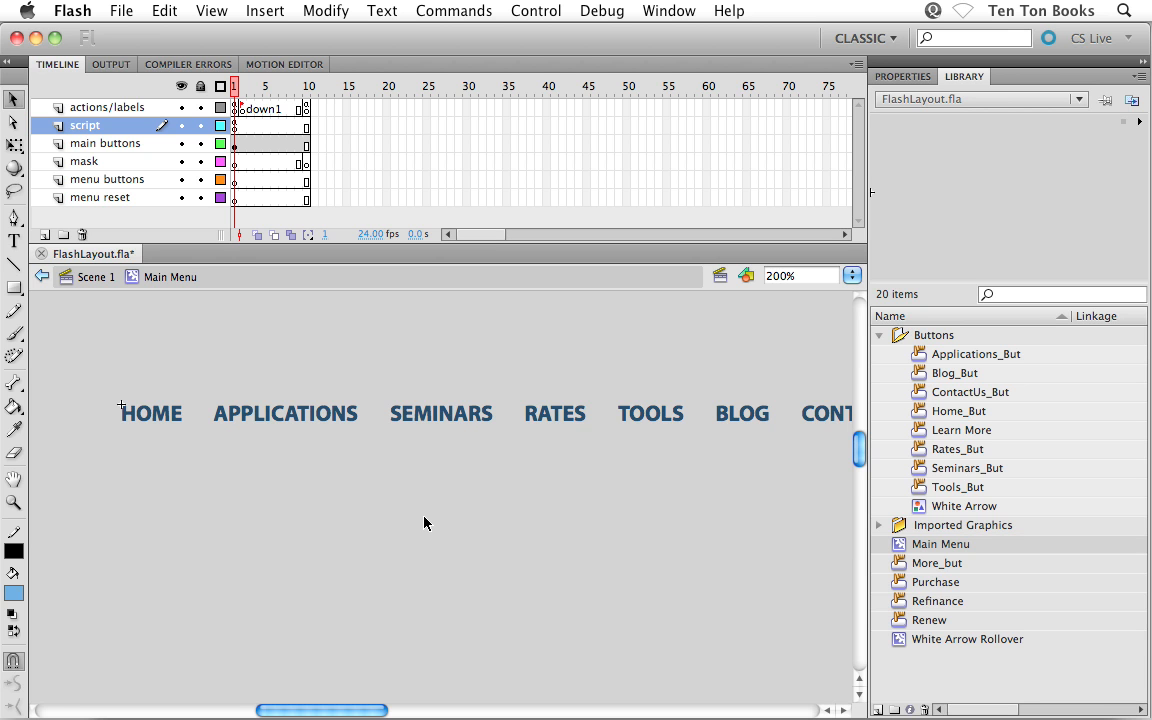
# - Switch to Illustrator and duplicate the SEMINARS navigation label straight below the original in the FlashLayout.ai header
pyautogui.press('super+Tab')
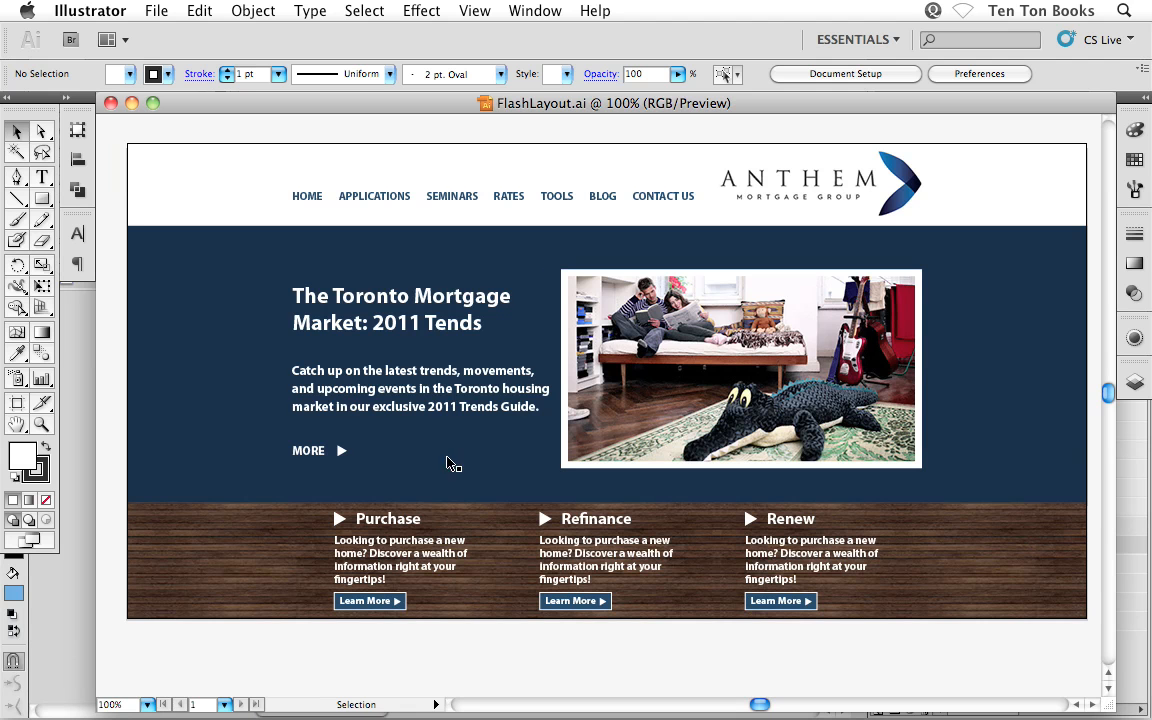
pyautogui.press('z')
pyautogui.click(467, 257)
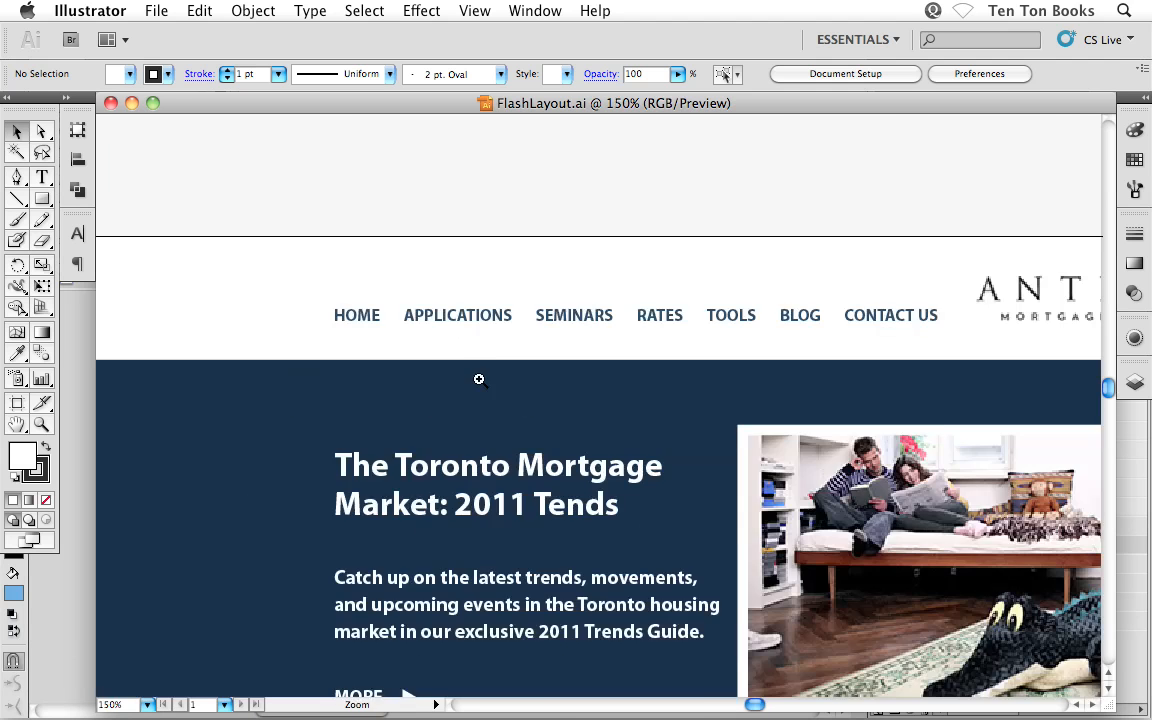
pyautogui.click(478, 378)
pyautogui.click(607, 401)
pyautogui.press('space')
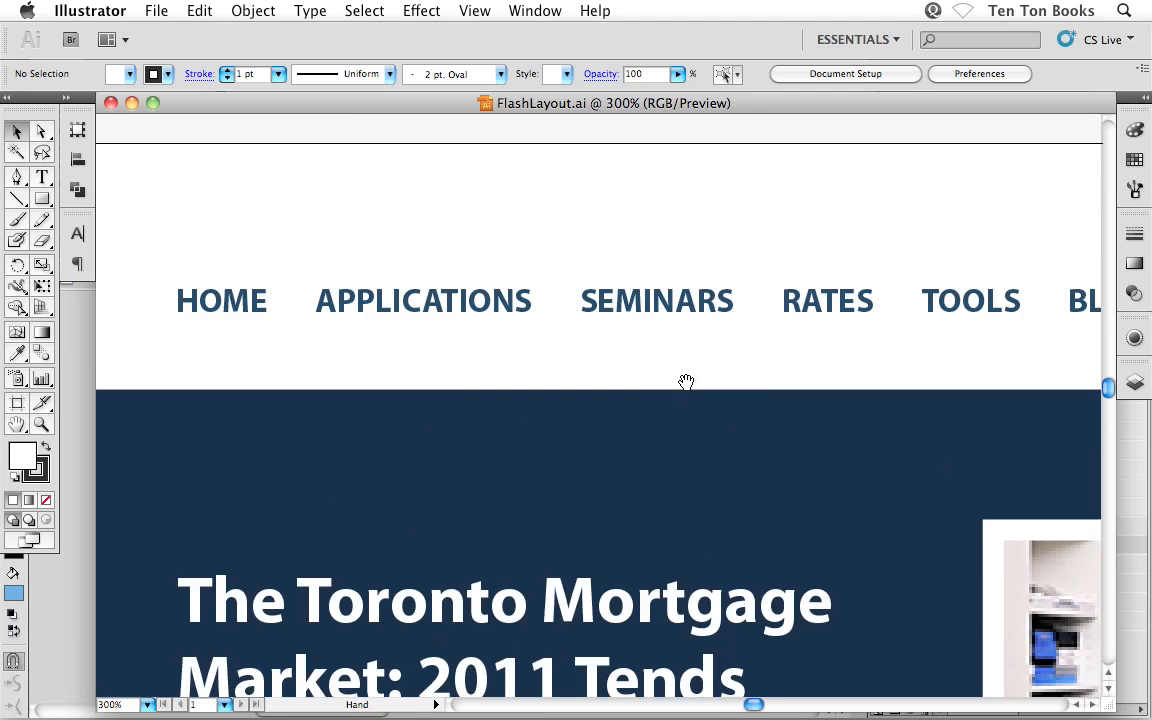
pyautogui.moveTo(687, 383); pyautogui.dragTo(482, 343)
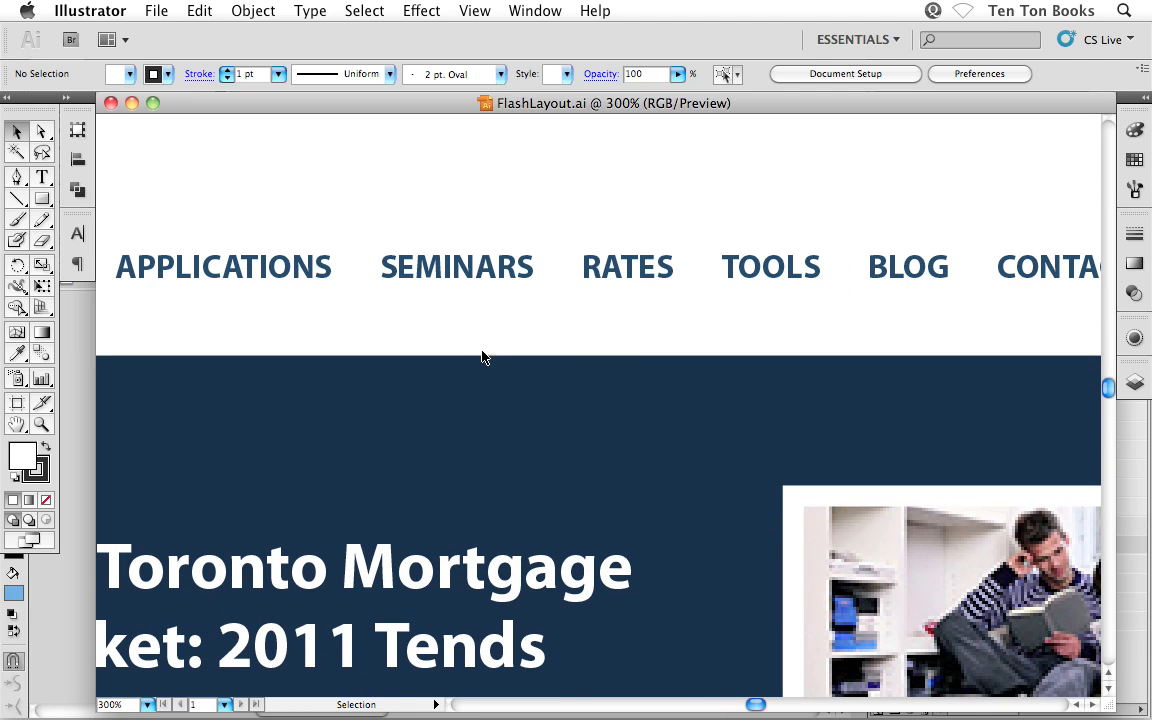
pyautogui.press('space')
pyautogui.moveTo(476, 352); pyautogui.dragTo(453, 307)
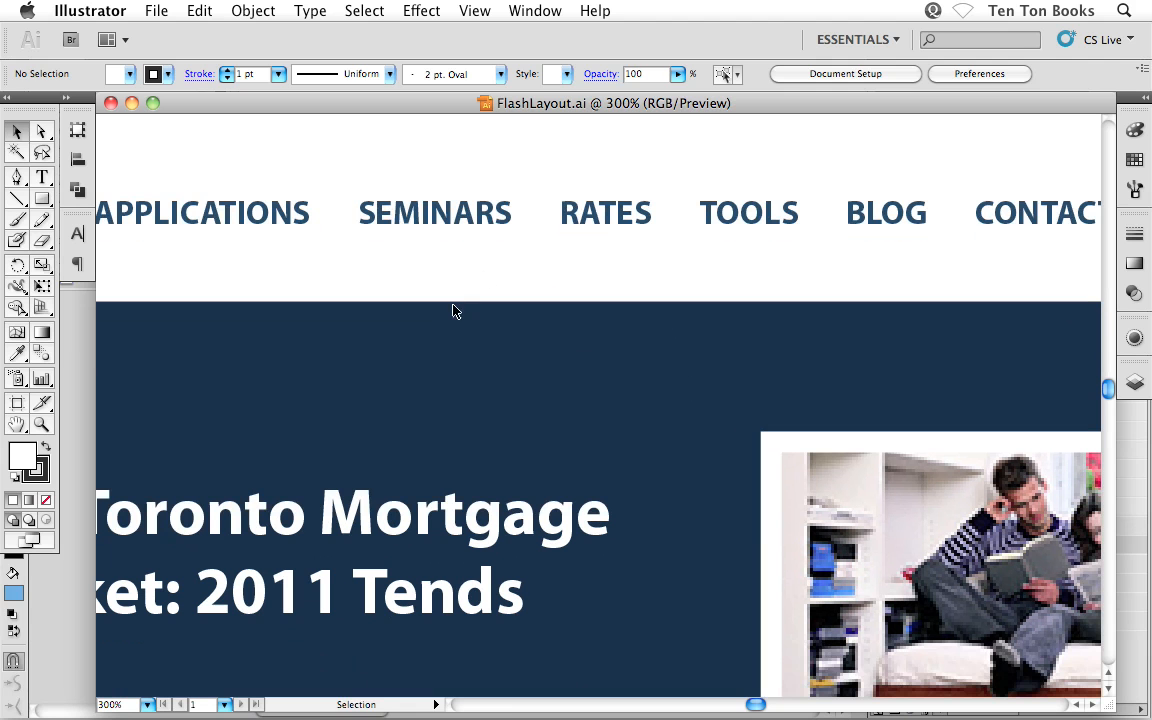
pyautogui.click(437, 214)
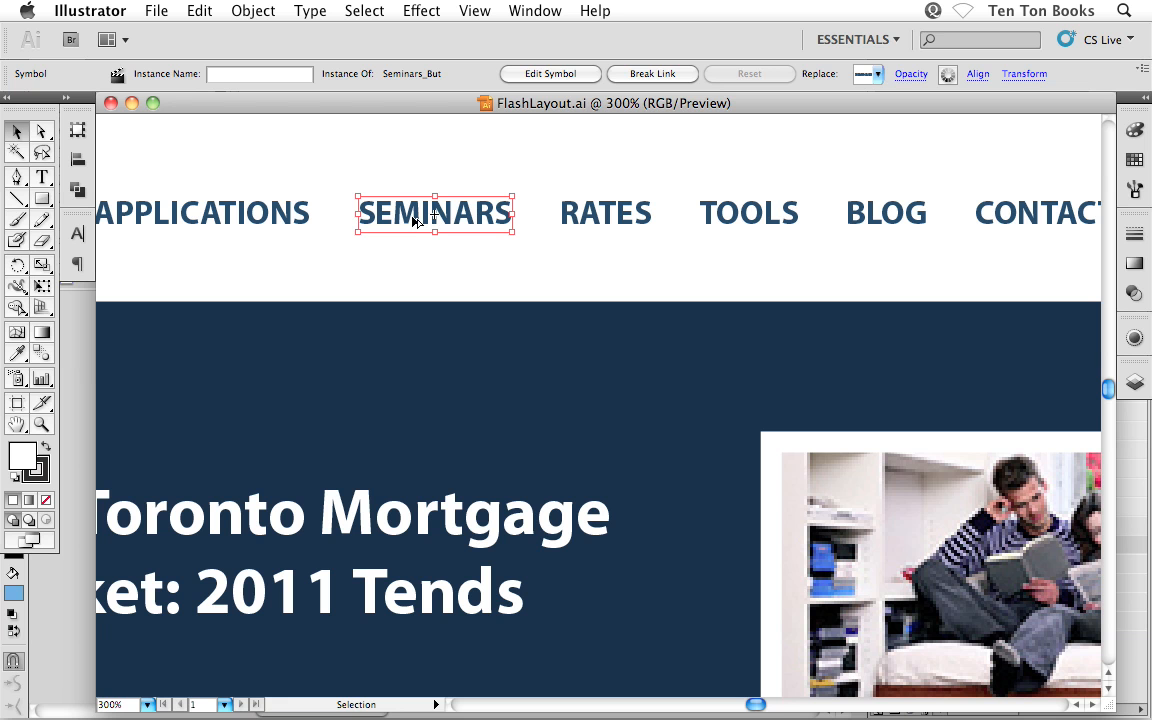
pyautogui.moveTo(417, 224); pyautogui.dragTo(409, 264)
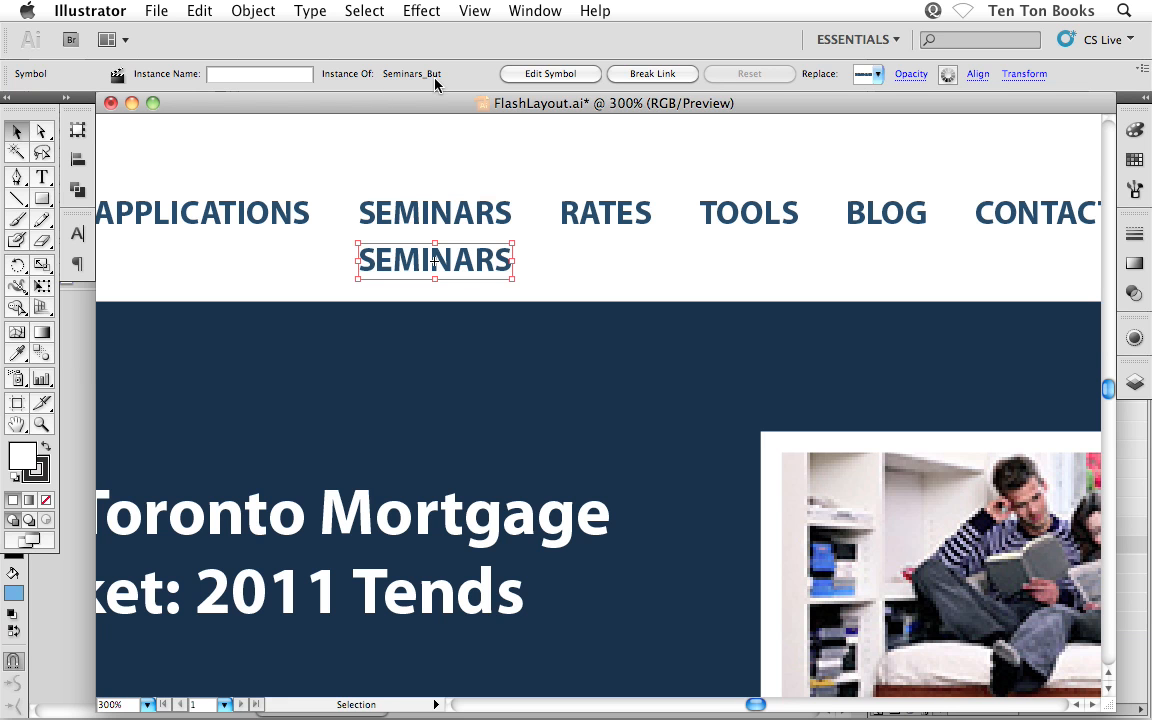
# - Break the link between the copied SEMINARS label and its symbol to get editable text, then deselect it
pyautogui.click(612, 74)
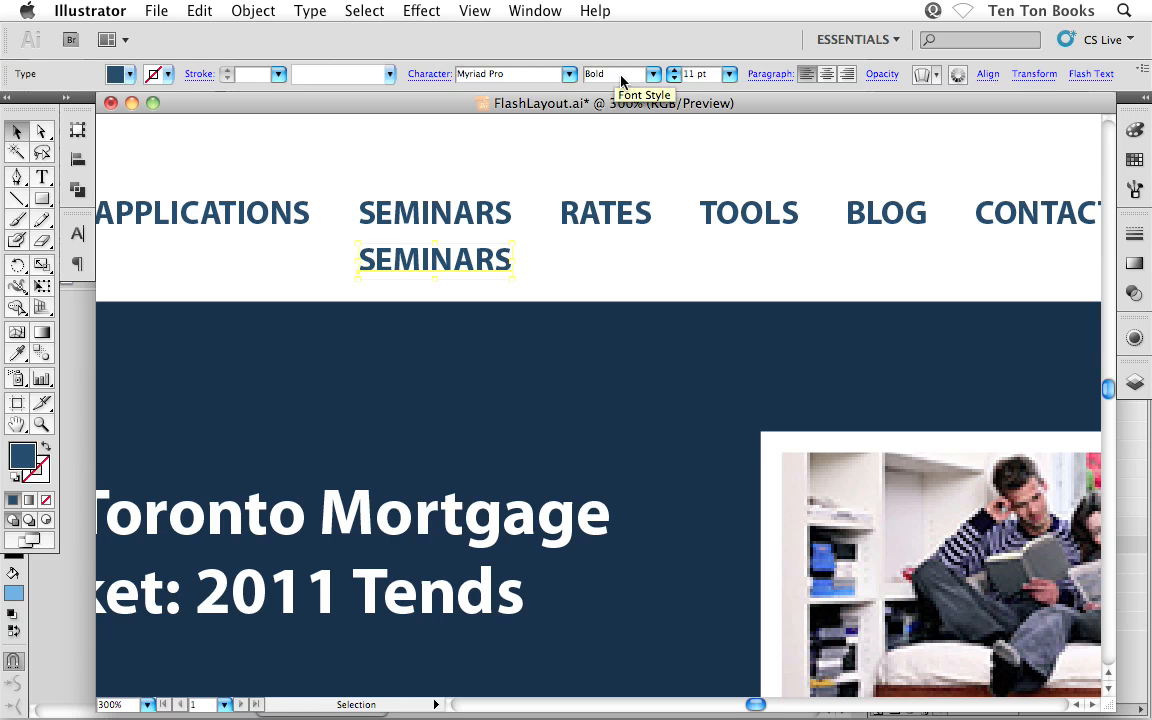
pyautogui.doubleClick(383, 261)
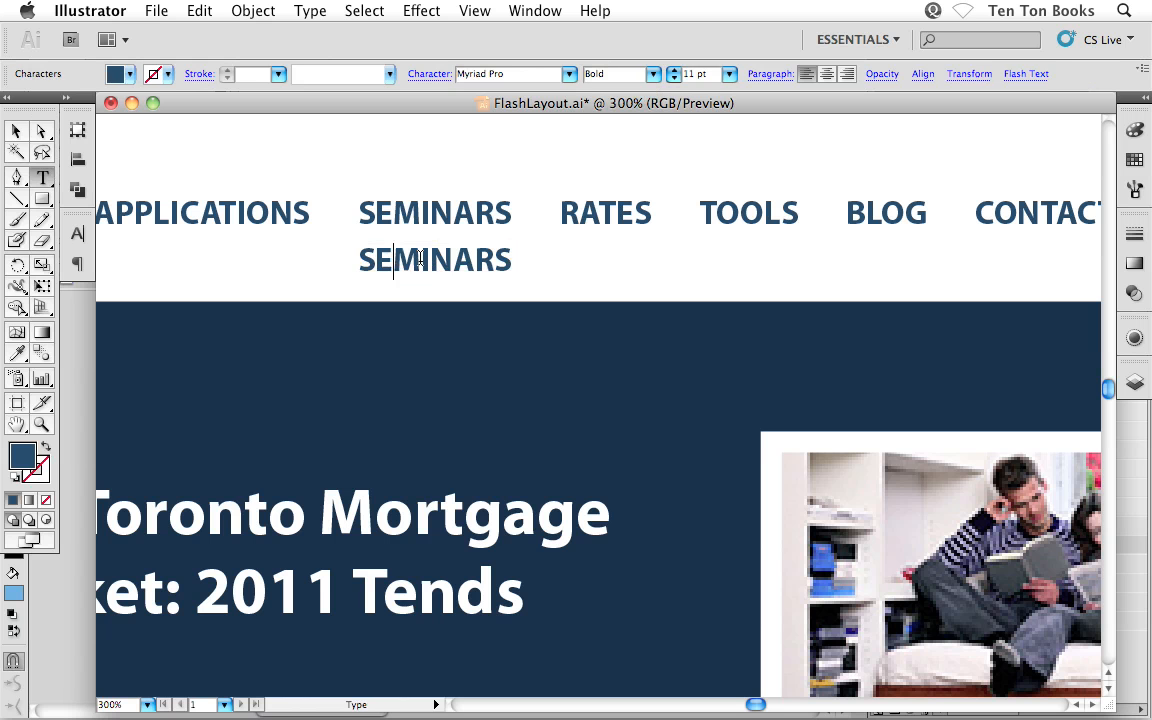
pyautogui.doubleClick(382, 260)
pyautogui.click(433, 258)
pyautogui.click(16, 131)
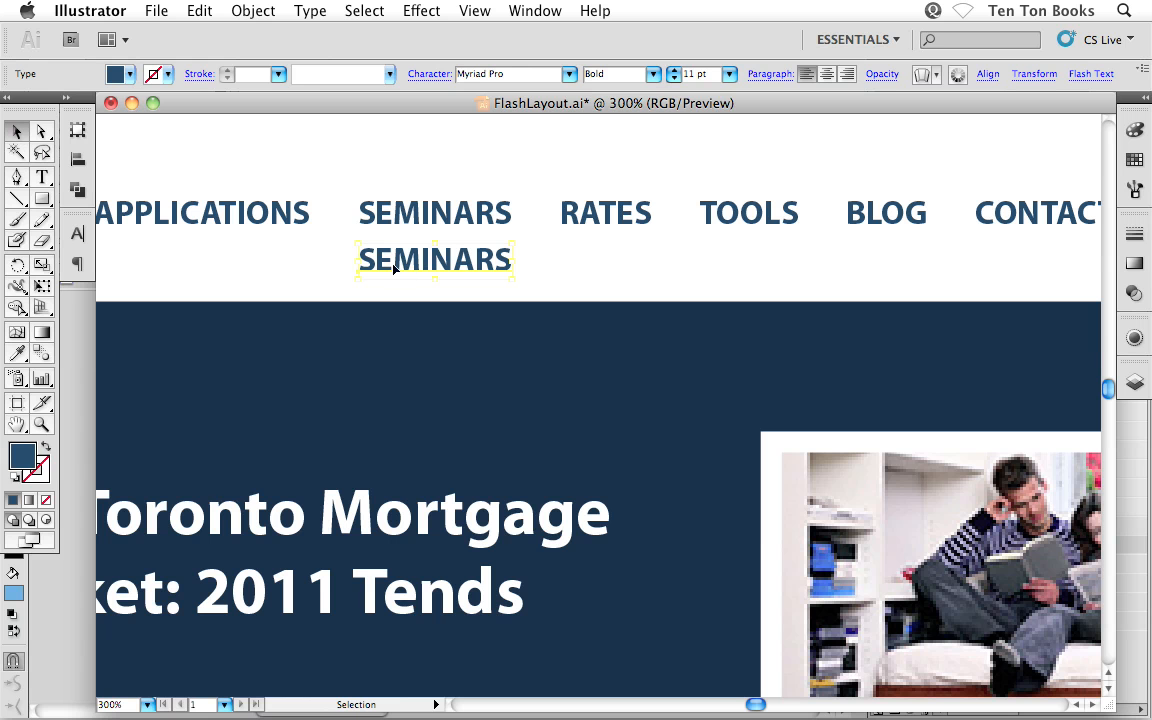
pyautogui.click(330, 271)
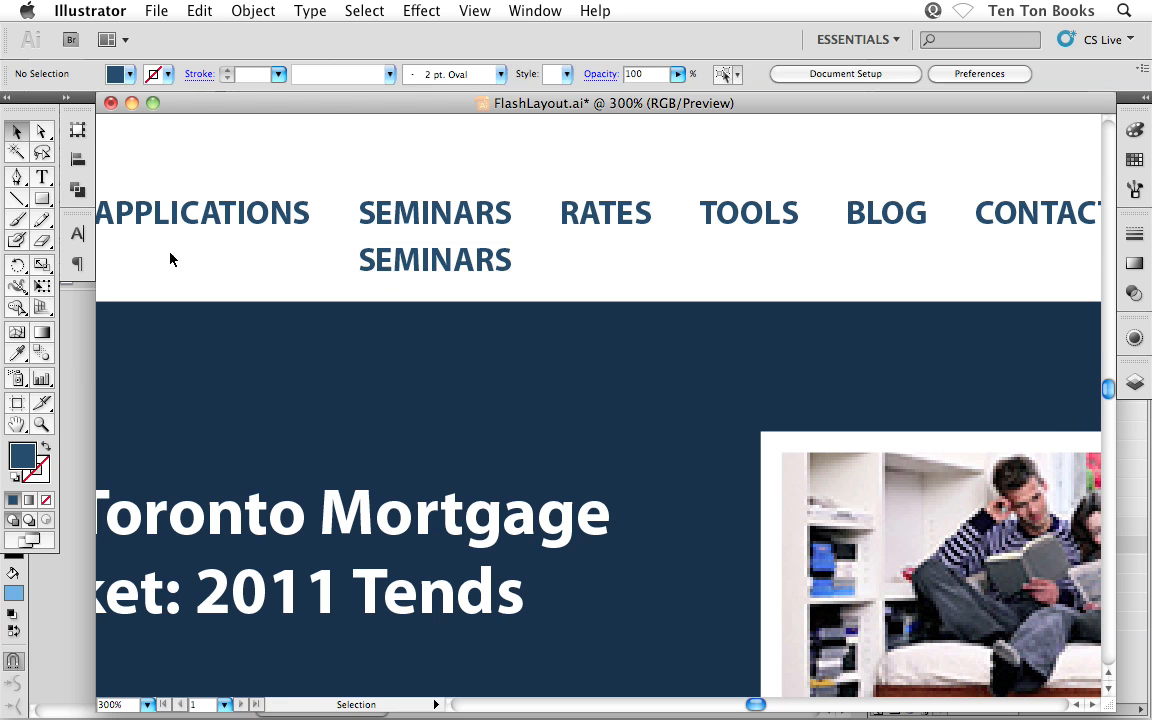
# - Draw a rectangle over the copied SEMINARS label, extending well past the end of the word
pyautogui.click(41, 199)
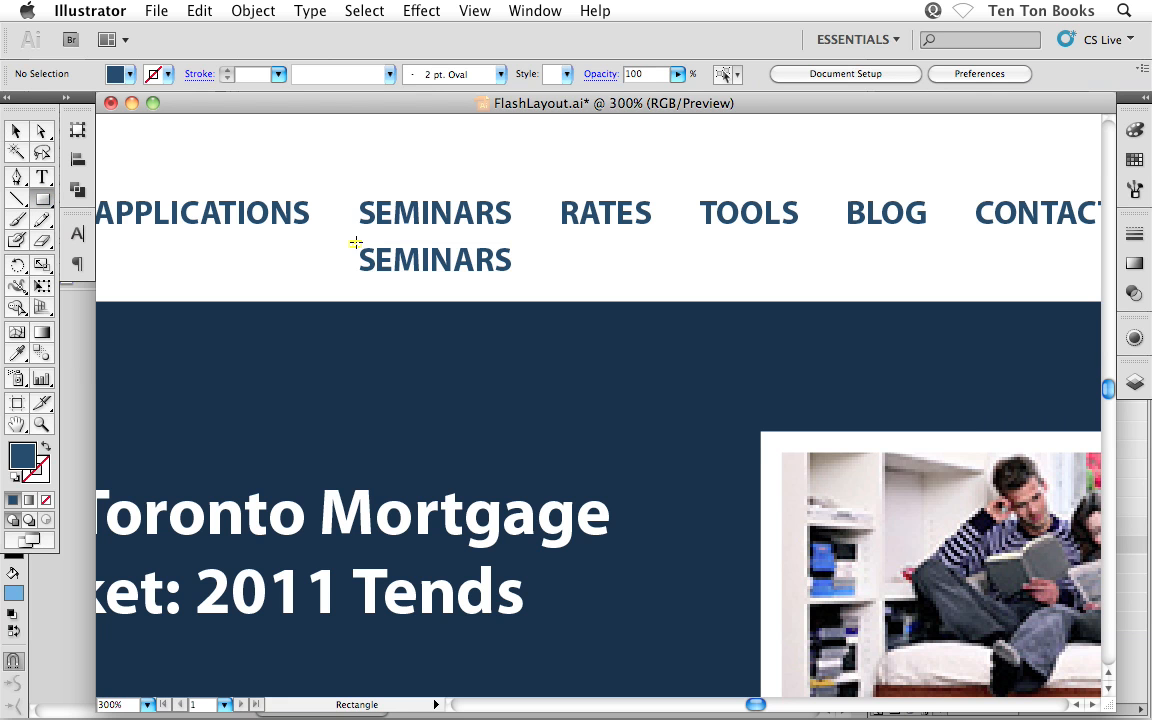
pyautogui.moveTo(349, 241)
pyautogui.mouseDown()
pyautogui.moveTo(533, 288)
pyautogui.moveTo(568, 280)
pyautogui.mouseUp()
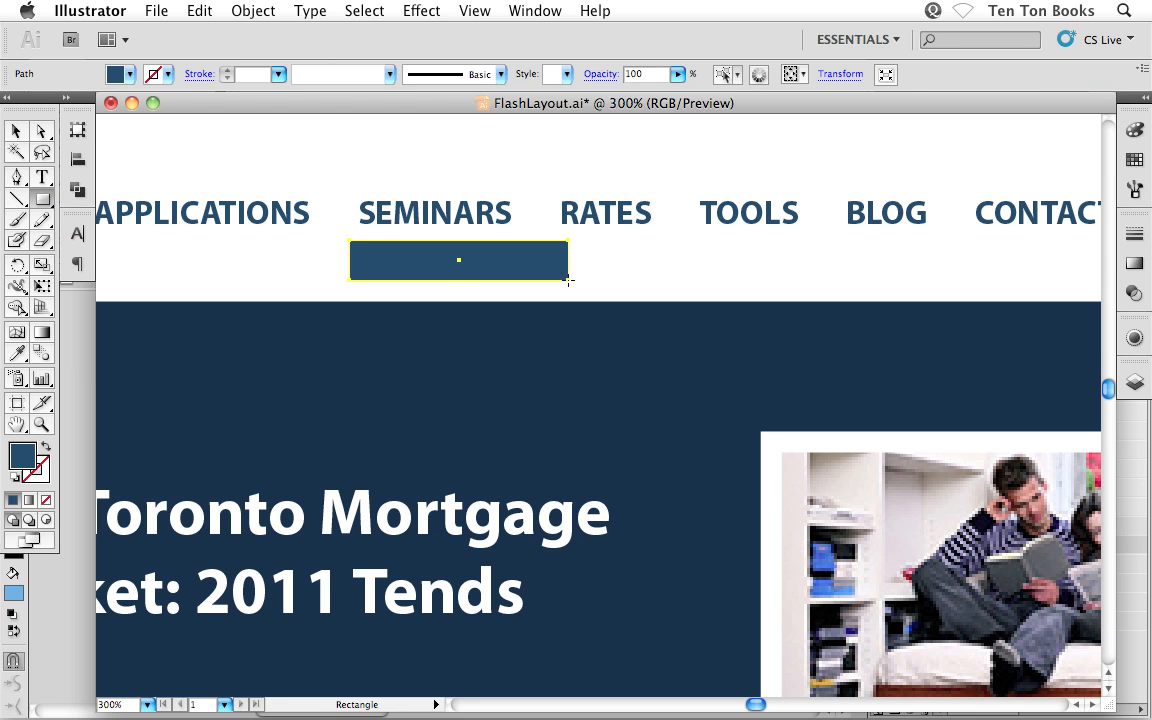
pyautogui.press('v')
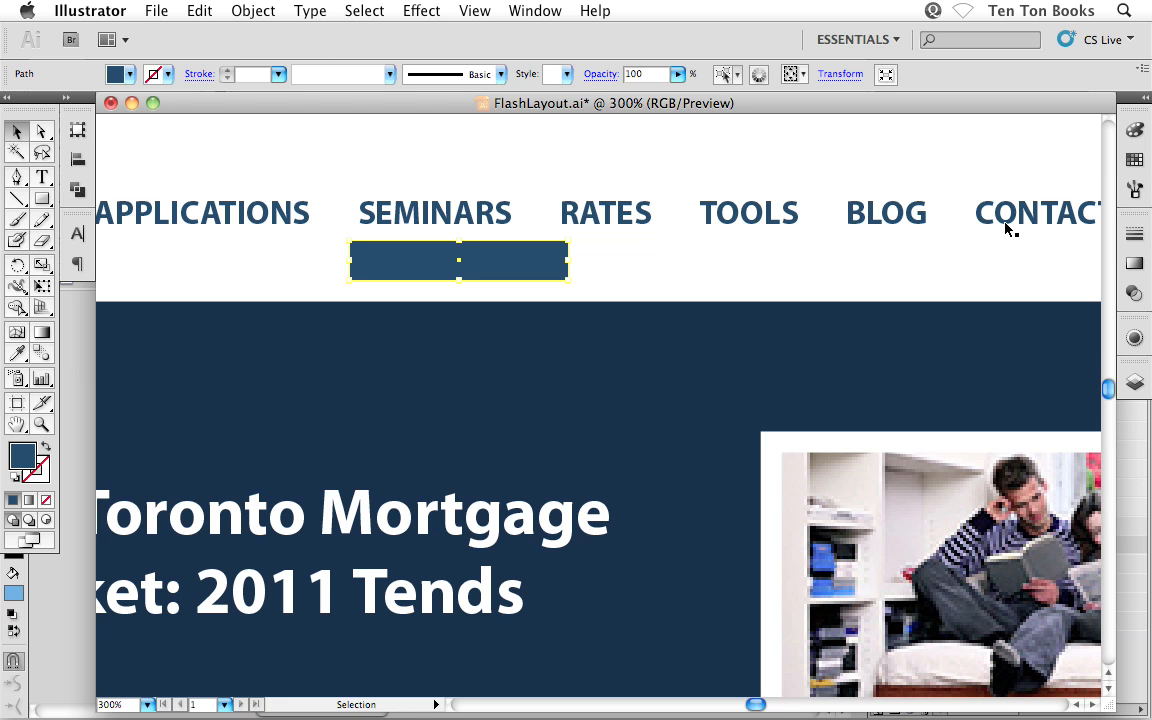
# - Give the rectangle a Light Blue fill and a White stroke
pyautogui.click(1134, 160)
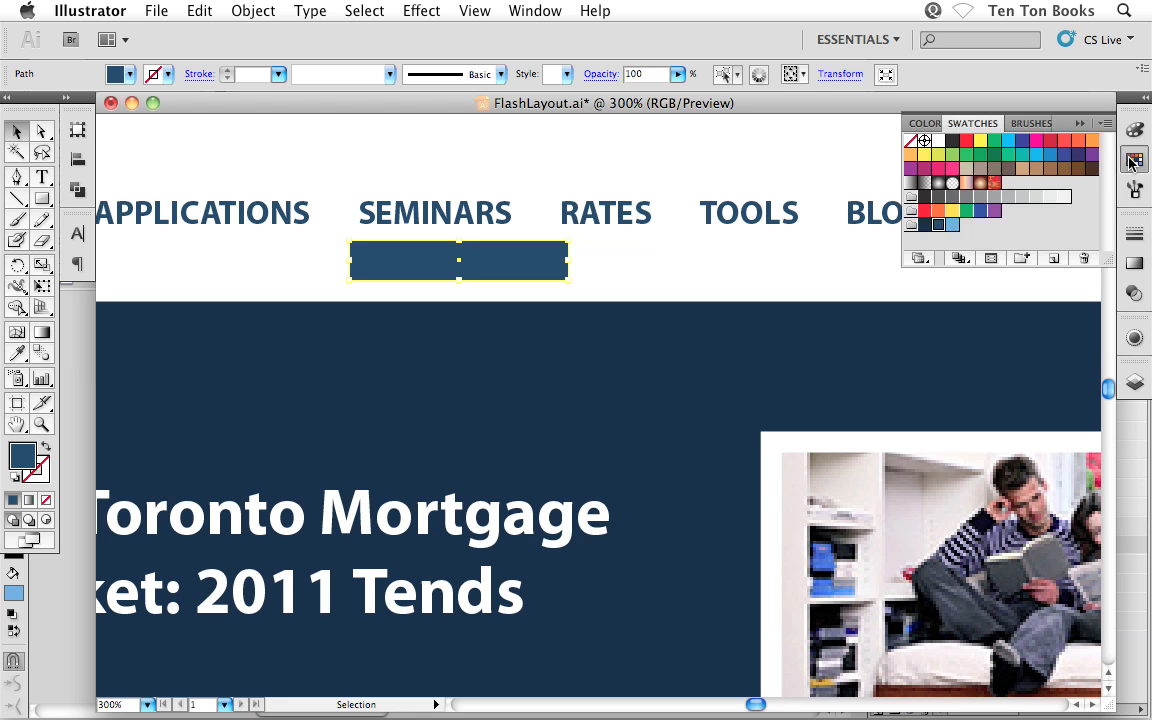
pyautogui.click(951, 226)
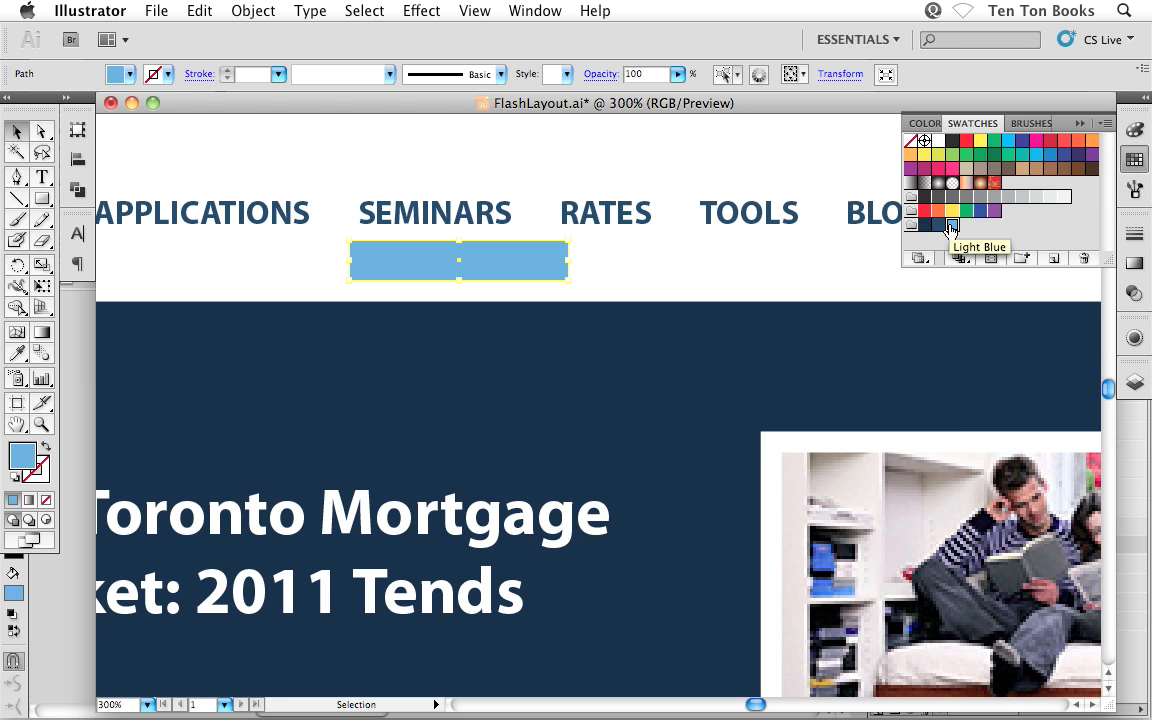
pyautogui.press('x')
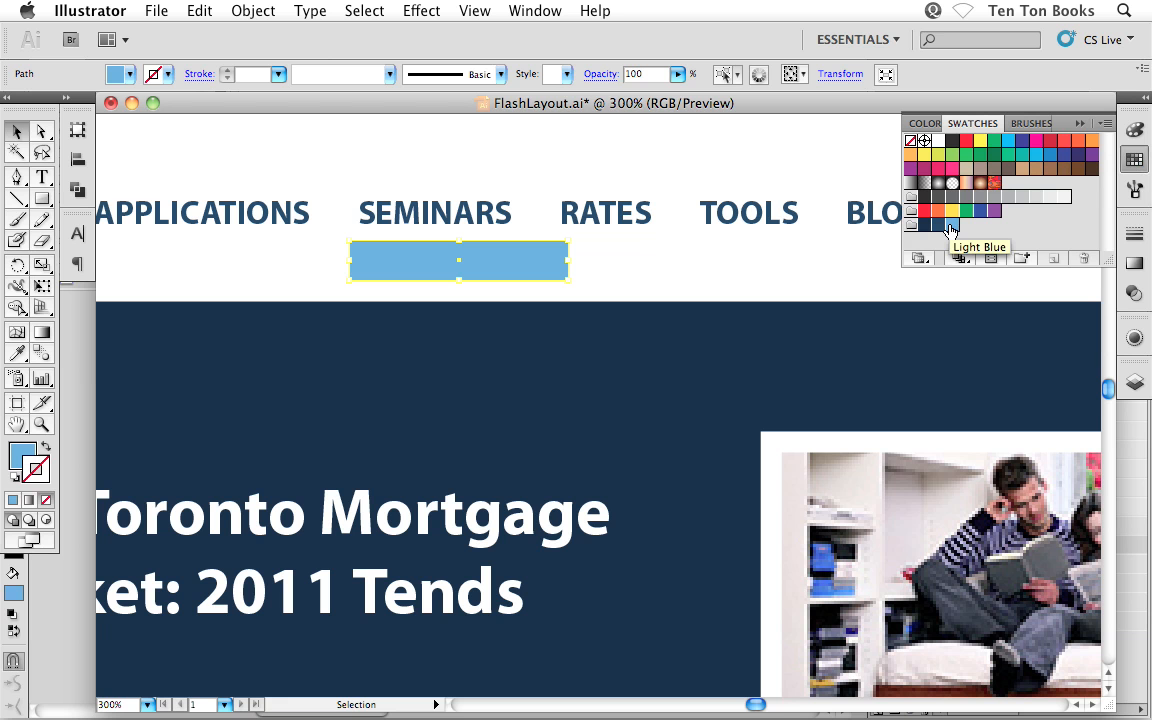
pyautogui.click(938, 142)
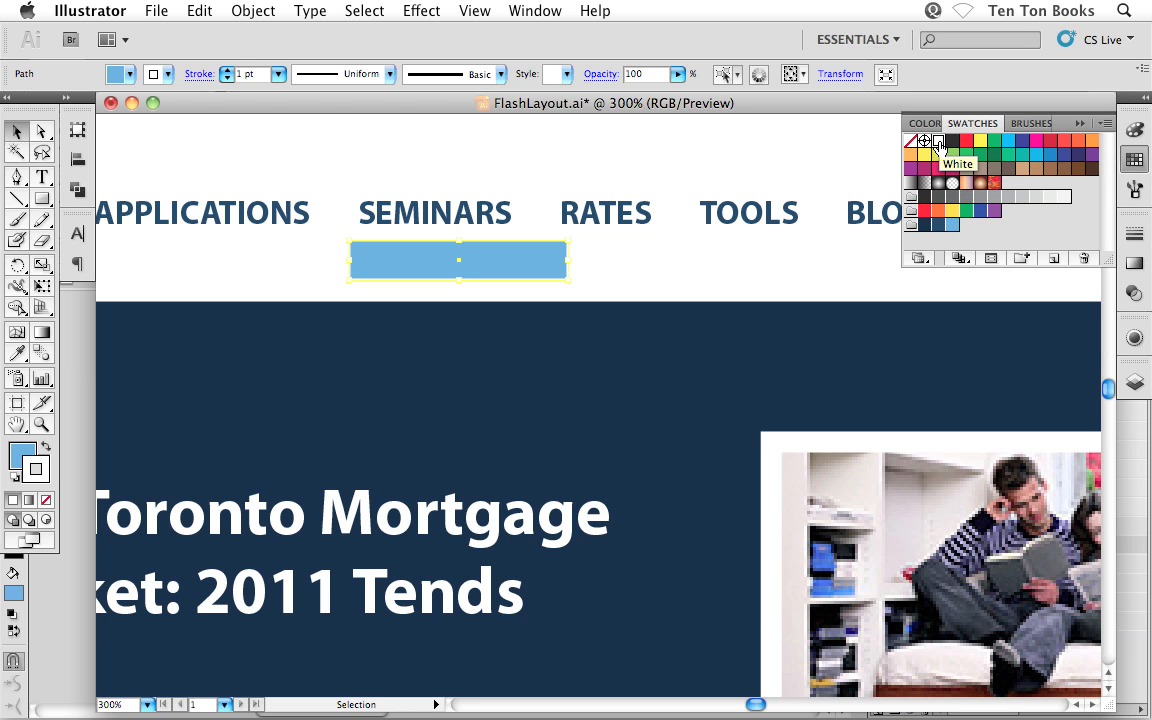
pyautogui.click(1080, 123)
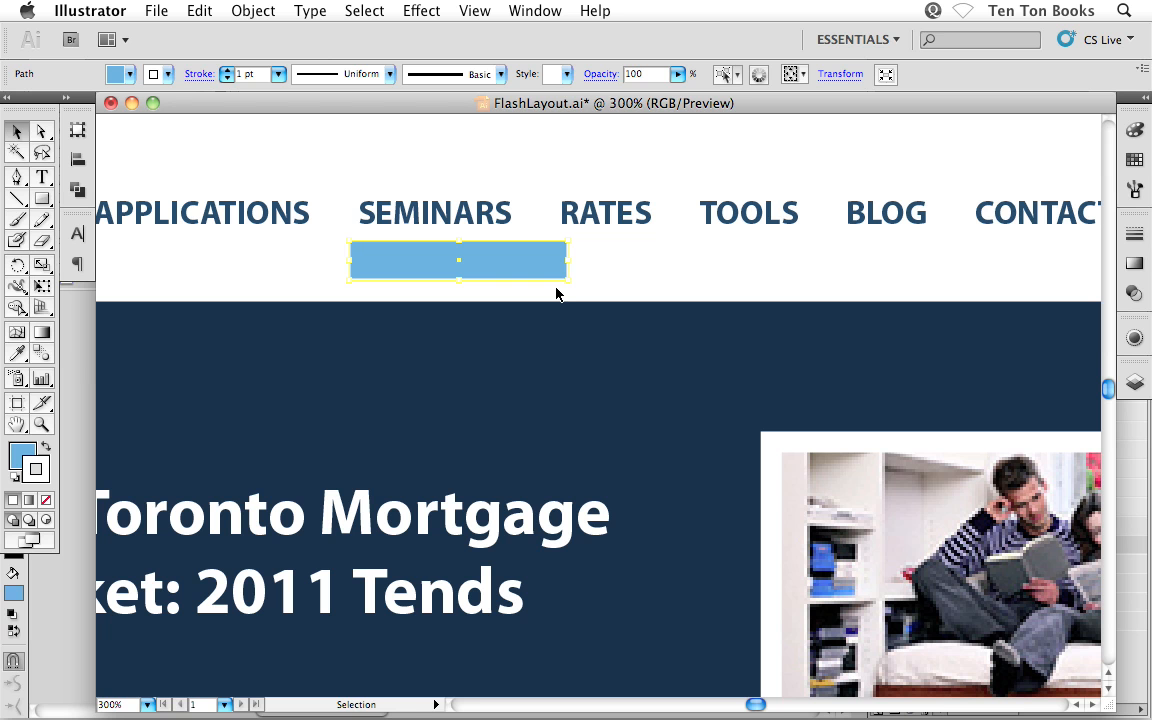
# - Place the light blue rectangle behind the copied label and extend its upper, lower and left edges slightly for more padding
pyautogui.press('a')
pyautogui.press('super+f')
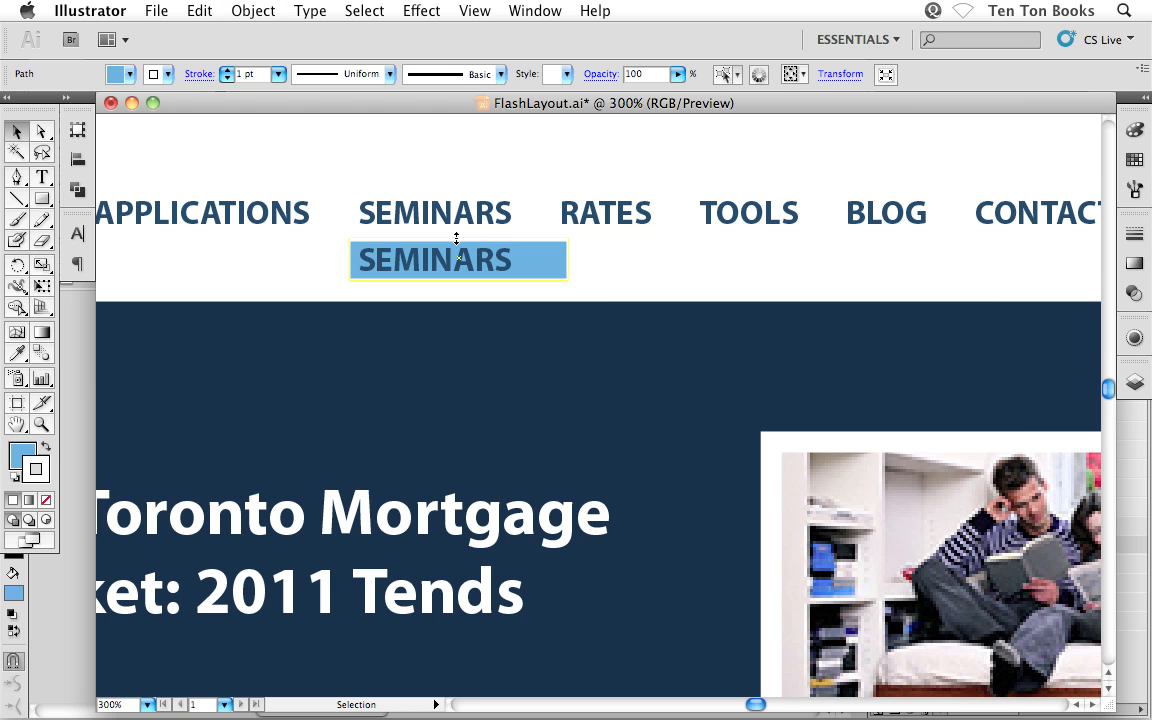
pyautogui.moveTo(456, 238); pyautogui.dragTo(455, 234)
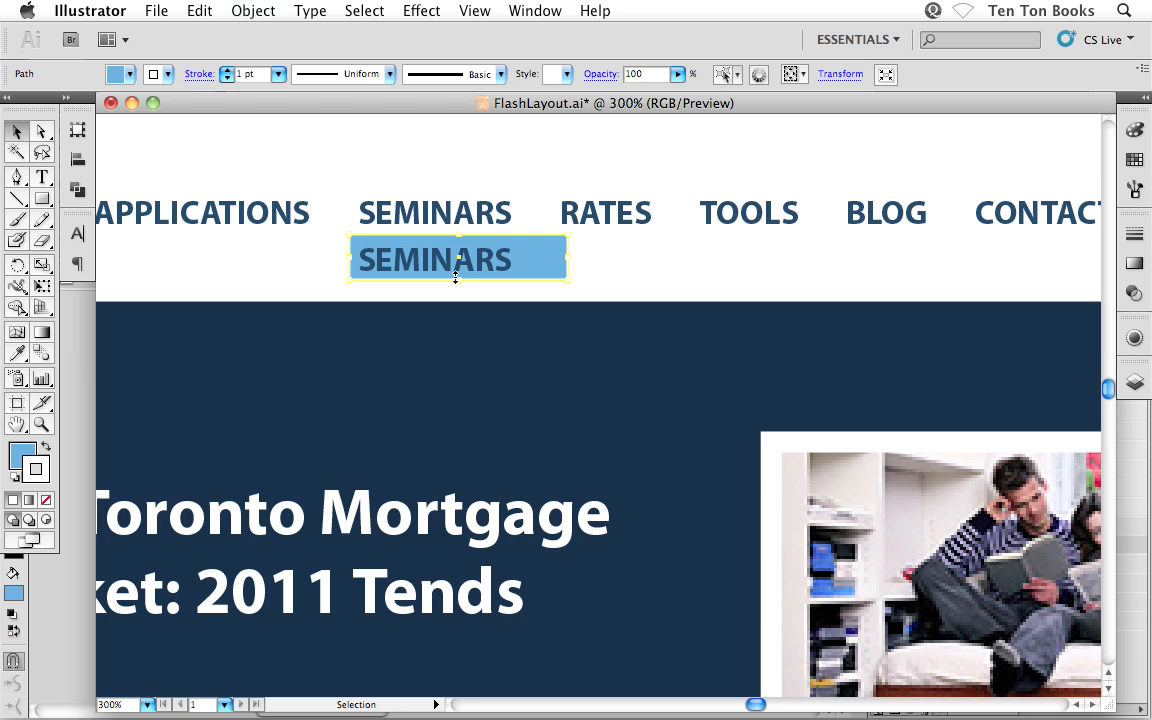
pyautogui.moveTo(455, 278); pyautogui.dragTo(459, 284)
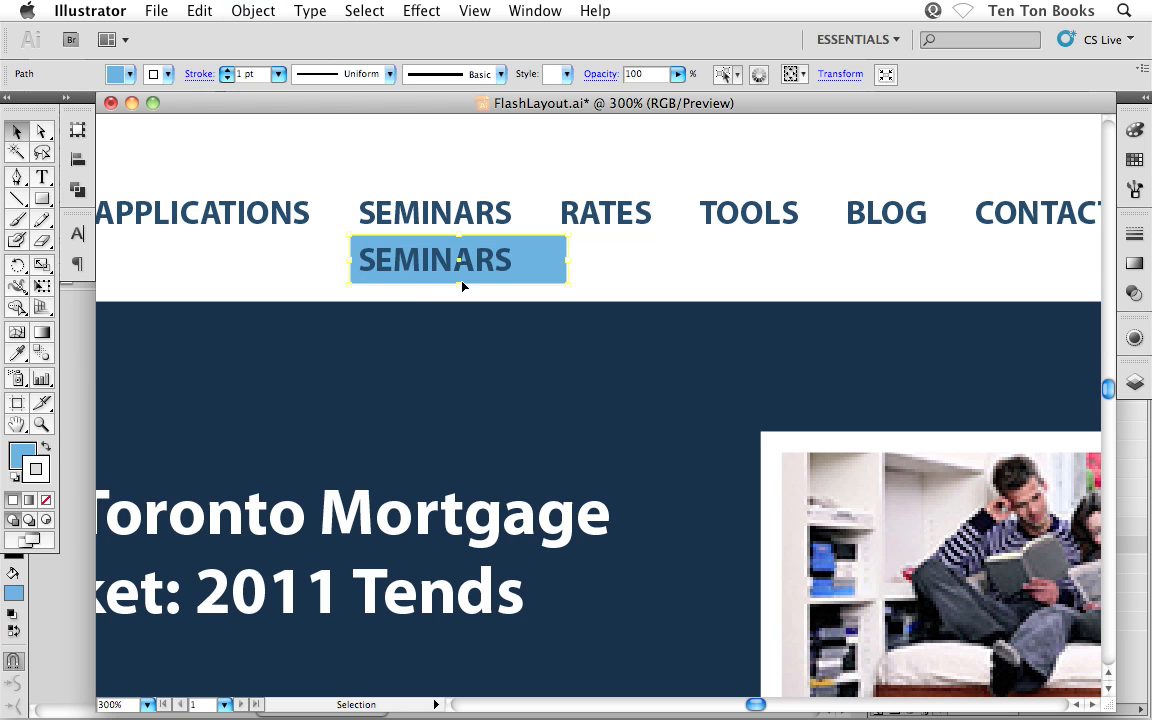
pyautogui.moveTo(347, 259); pyautogui.dragTo(344, 259)
pyautogui.click(322, 272)
pyautogui.click(350, 252)
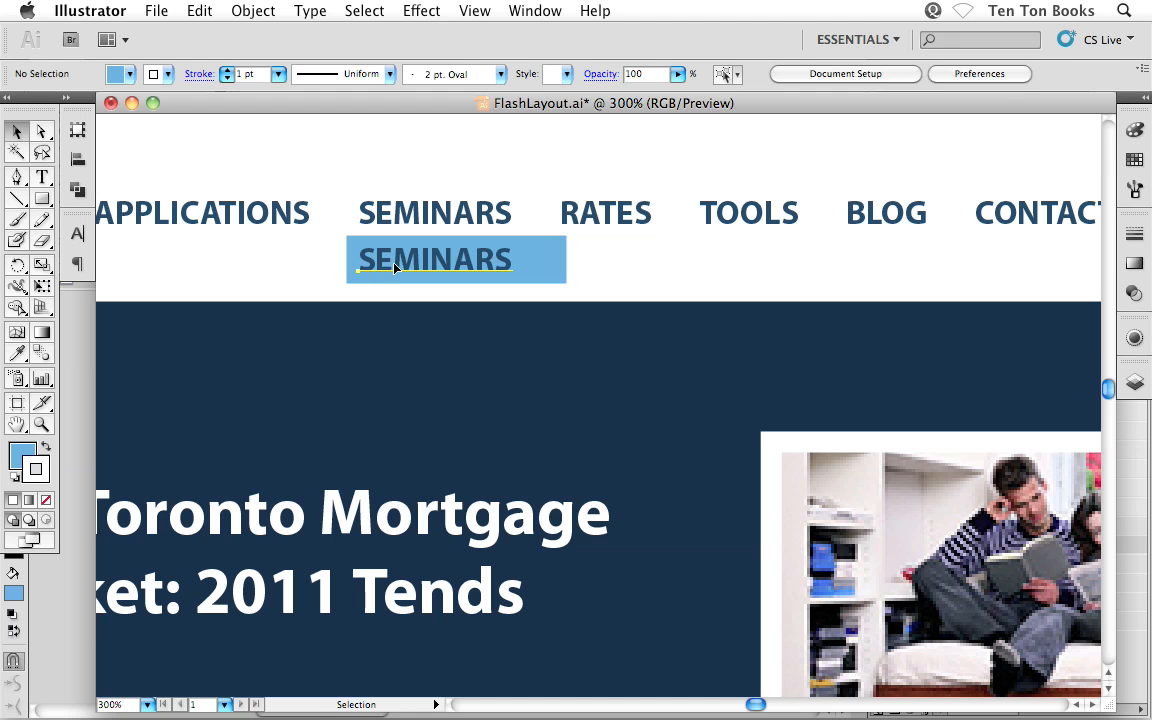
# - Replace the SEMINARS text on the light blue rectangle with "Finance 101" and deselect it
pyautogui.doubleClick(421, 266)
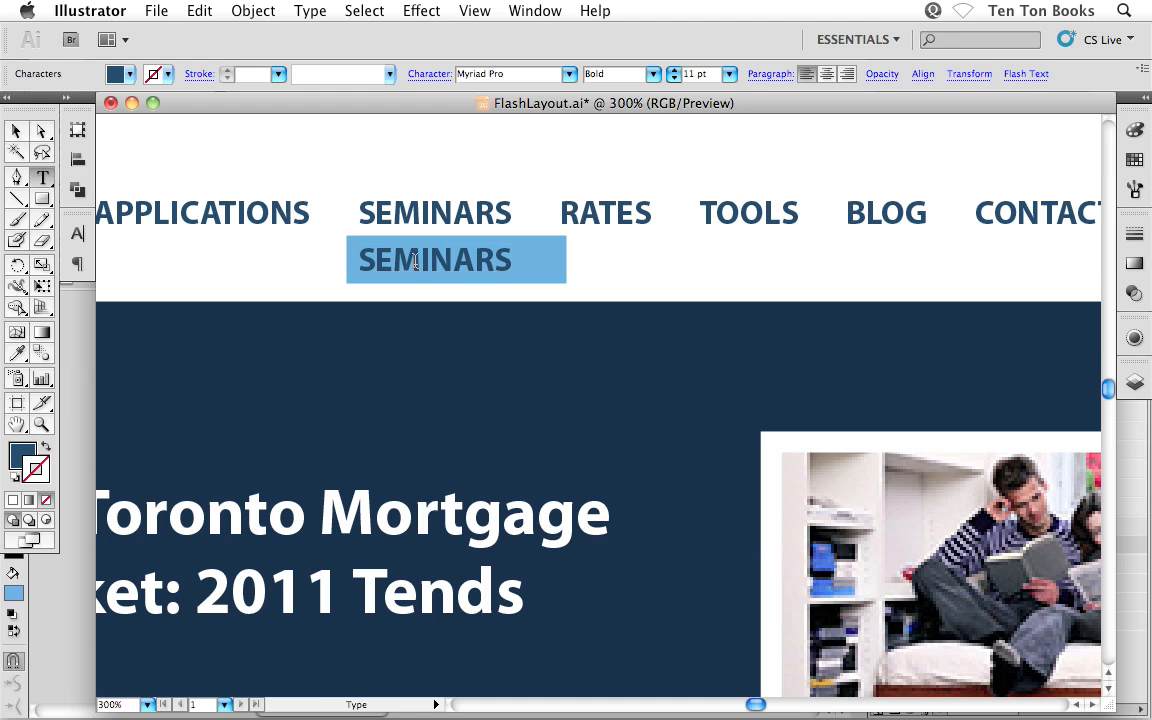
pyautogui.doubleClick(393, 262)
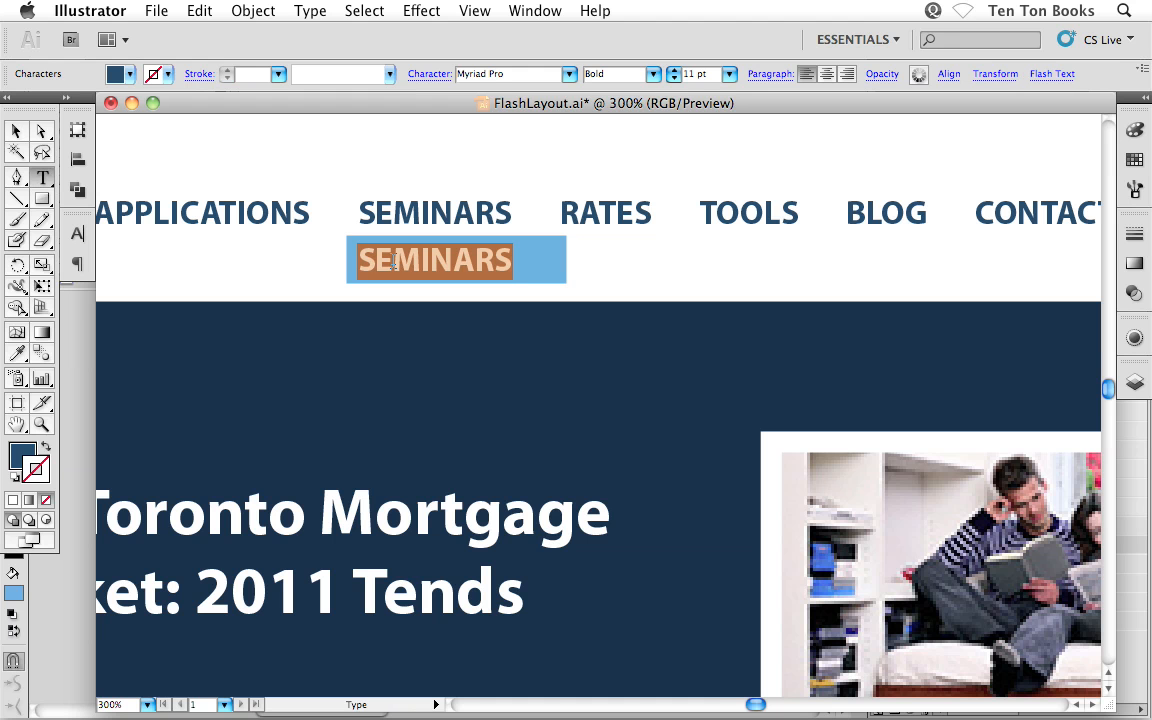
pyautogui.write('F')
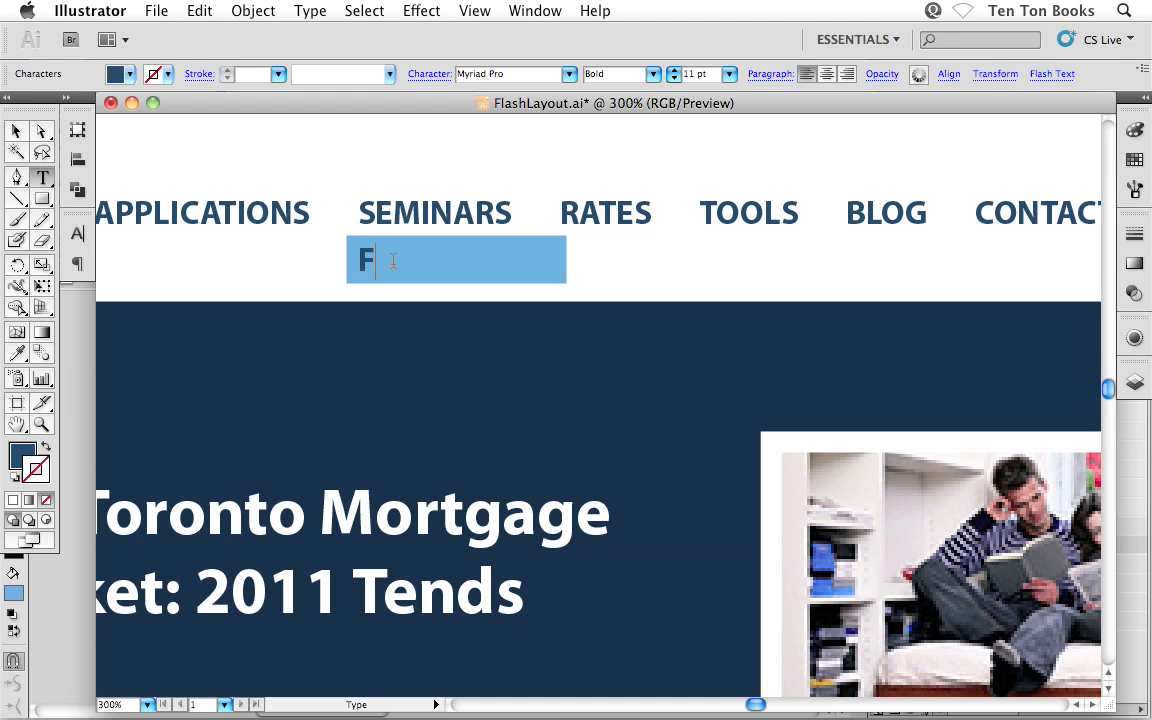
pyautogui.write('inance')
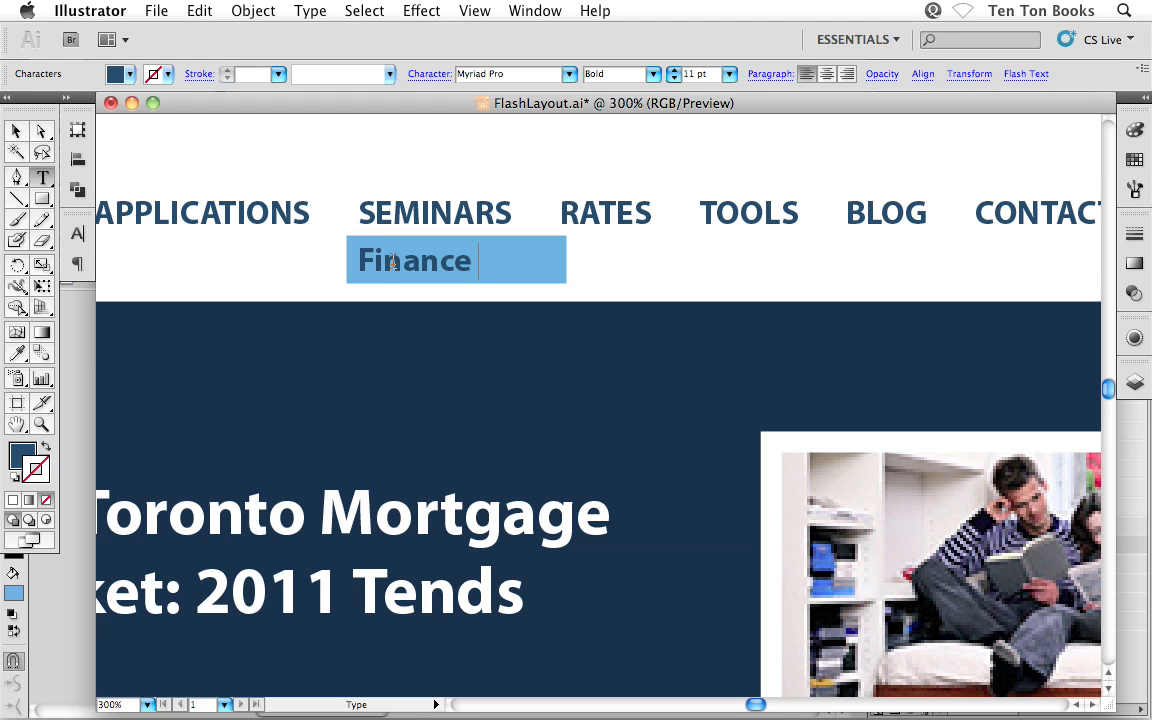
pyautogui.write(' 101')
pyautogui.moveTo(373, 260); pyautogui.dragTo(474, 260)
pyautogui.click(472, 260)
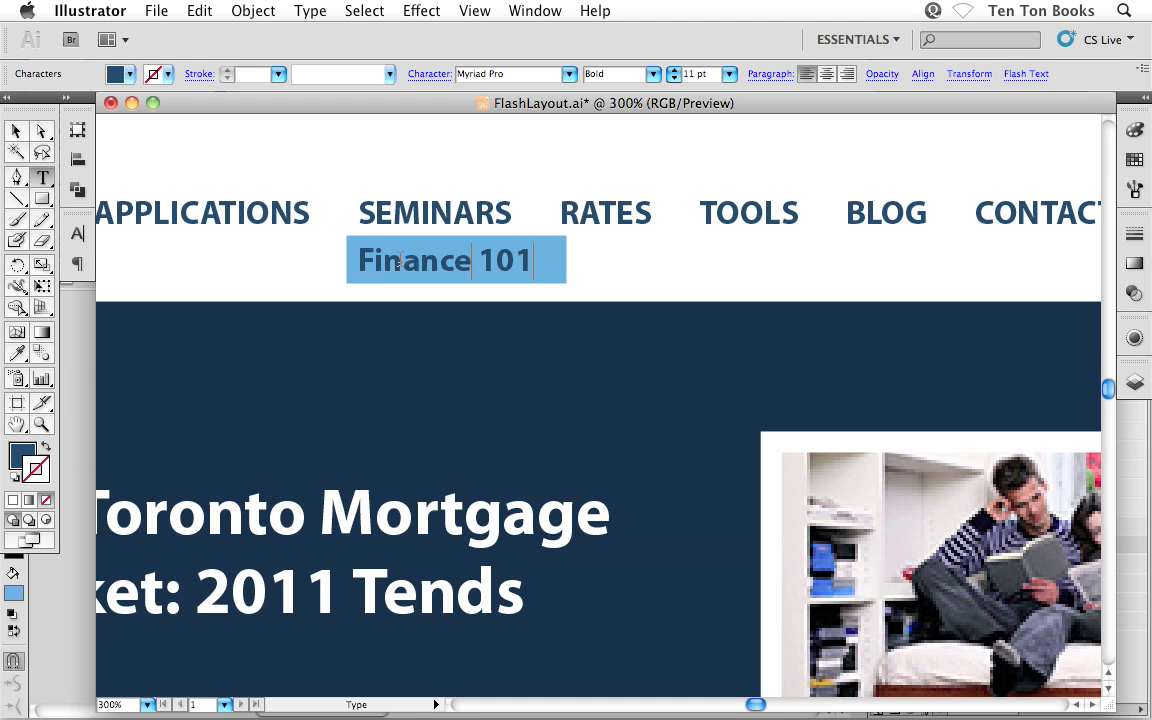
pyautogui.click(17, 130)
pyautogui.click(160, 258)
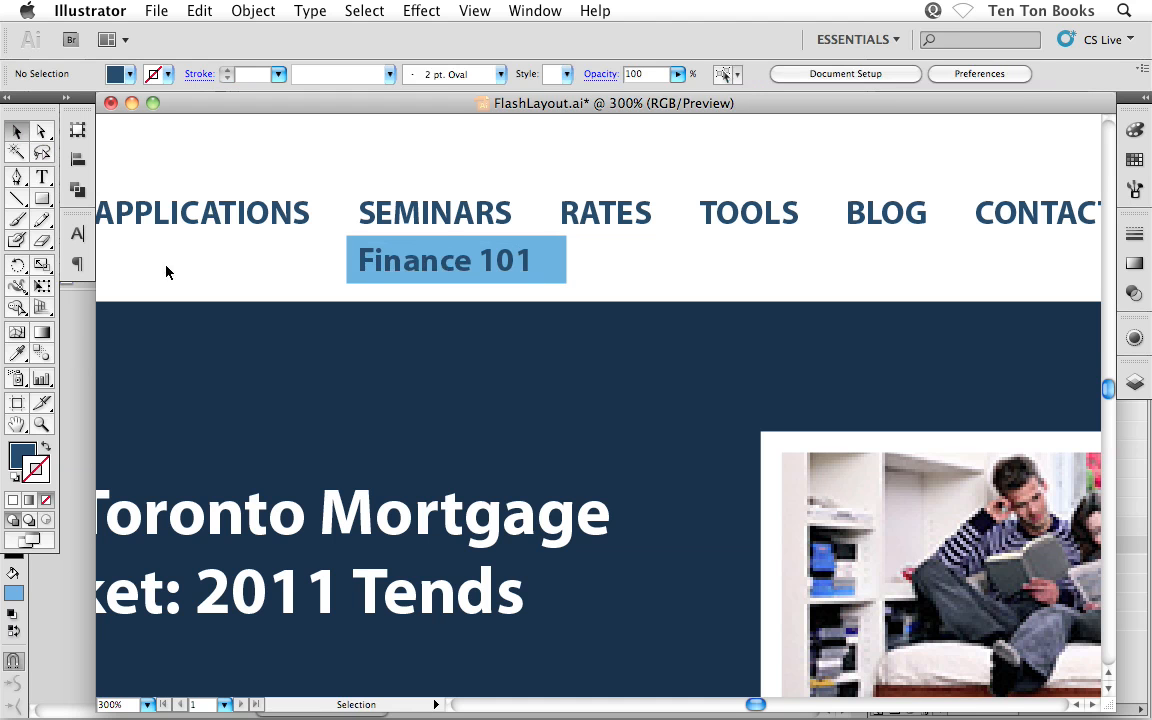
# - Duplicate the Finance 101 label with its rectangle downward three times at equal spacing to form a stack of four menu items
pyautogui.click(361, 284)
pyautogui.keyDown('shift'); pyautogui.click(383, 273); pyautogui.keyUp('shift')
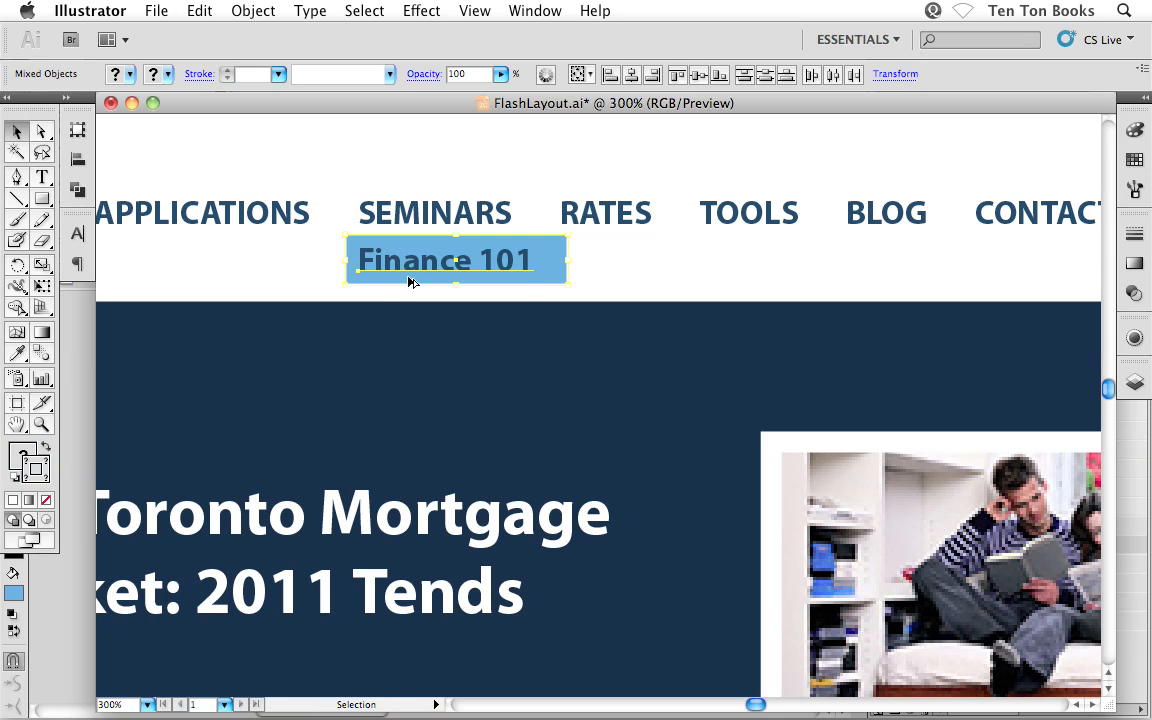
pyautogui.moveTo(409, 267); pyautogui.dragTo(405, 319)
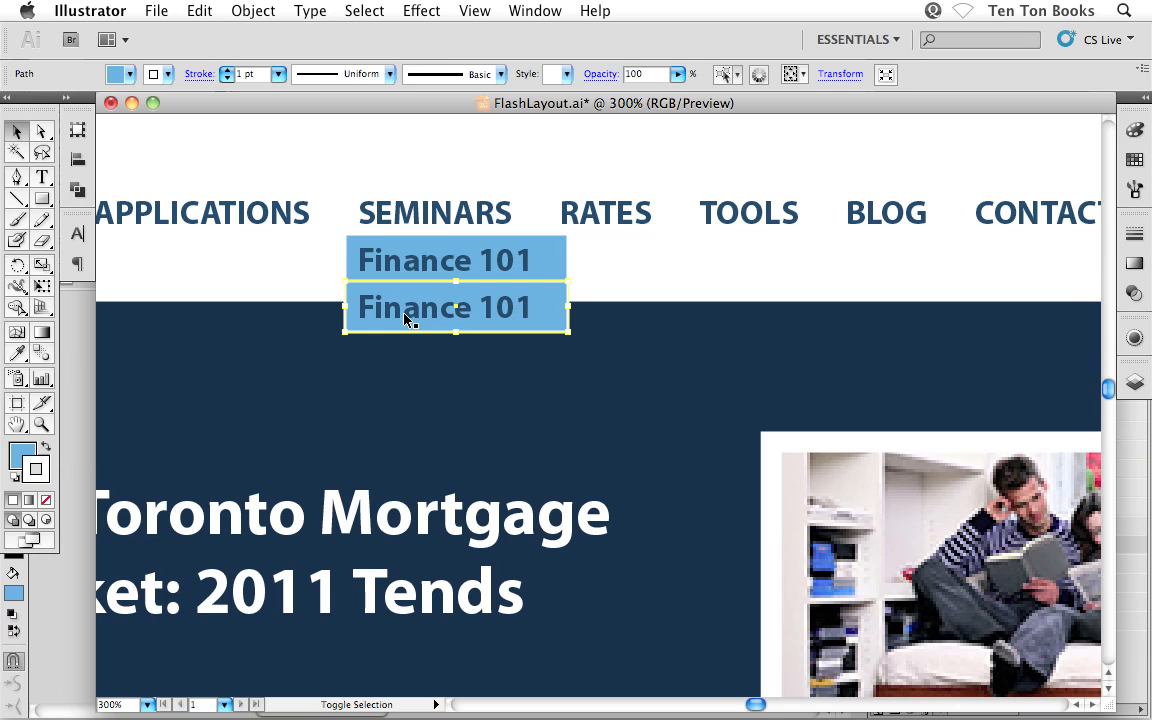
pyautogui.press('super+z')
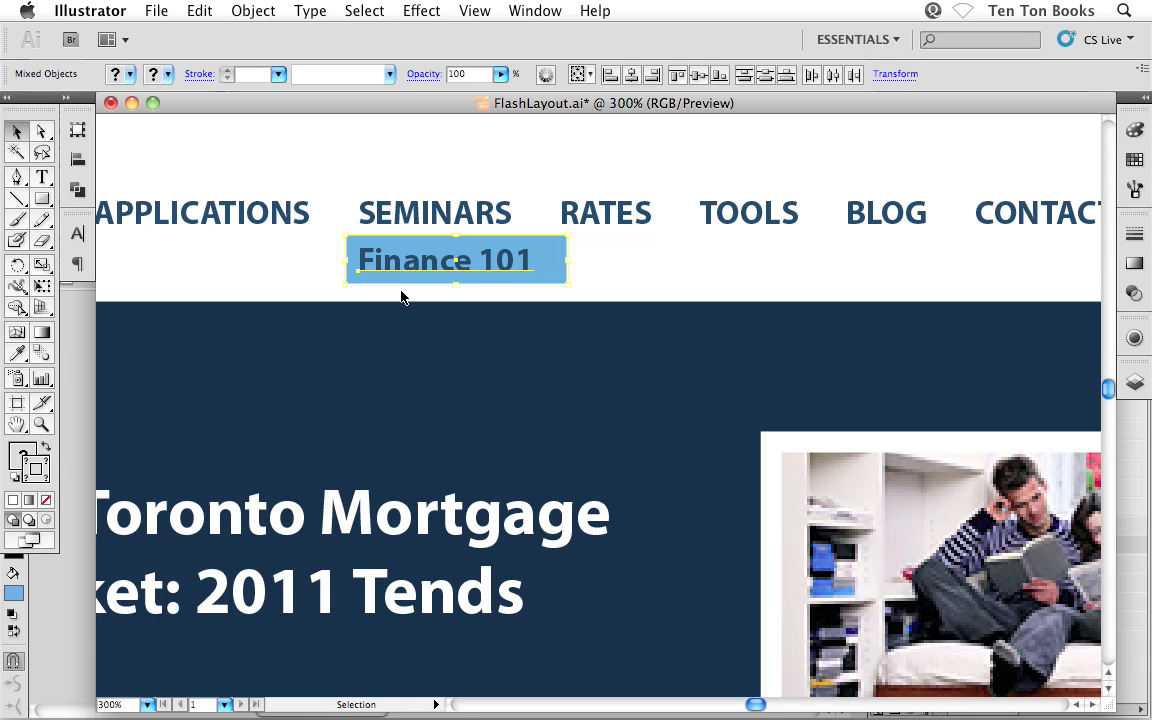
pyautogui.moveTo(400, 276); pyautogui.dragTo(397, 331)
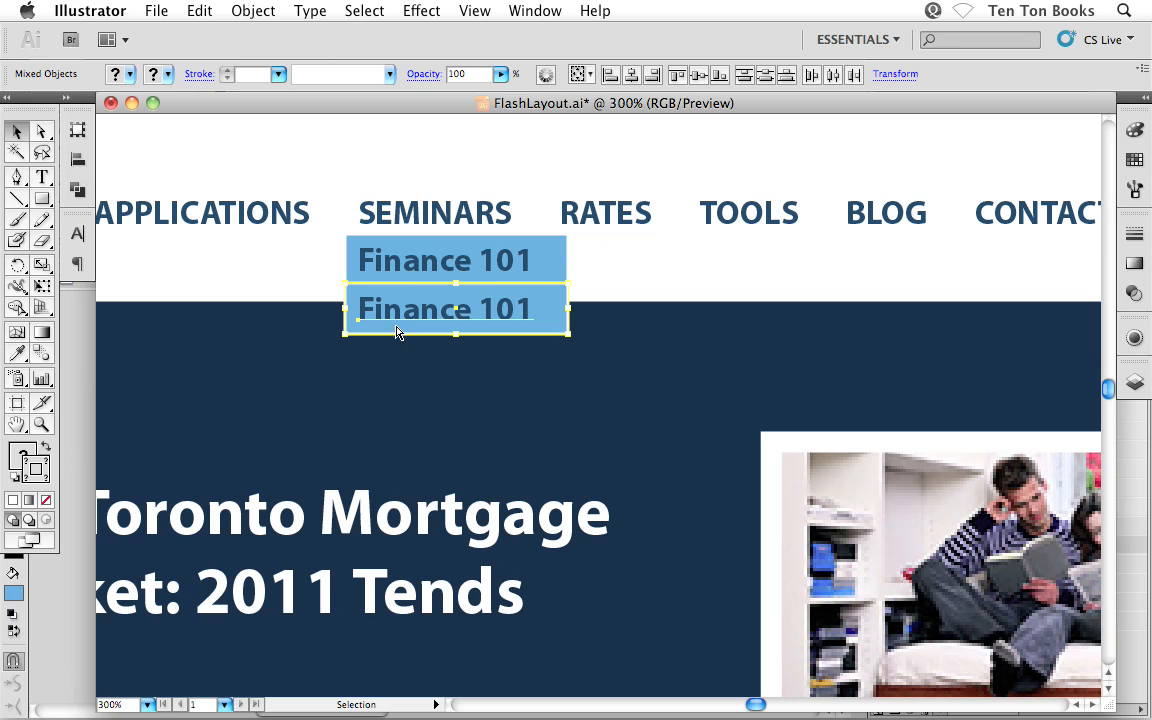
pyautogui.press('super+d')
pyautogui.press('super+d')
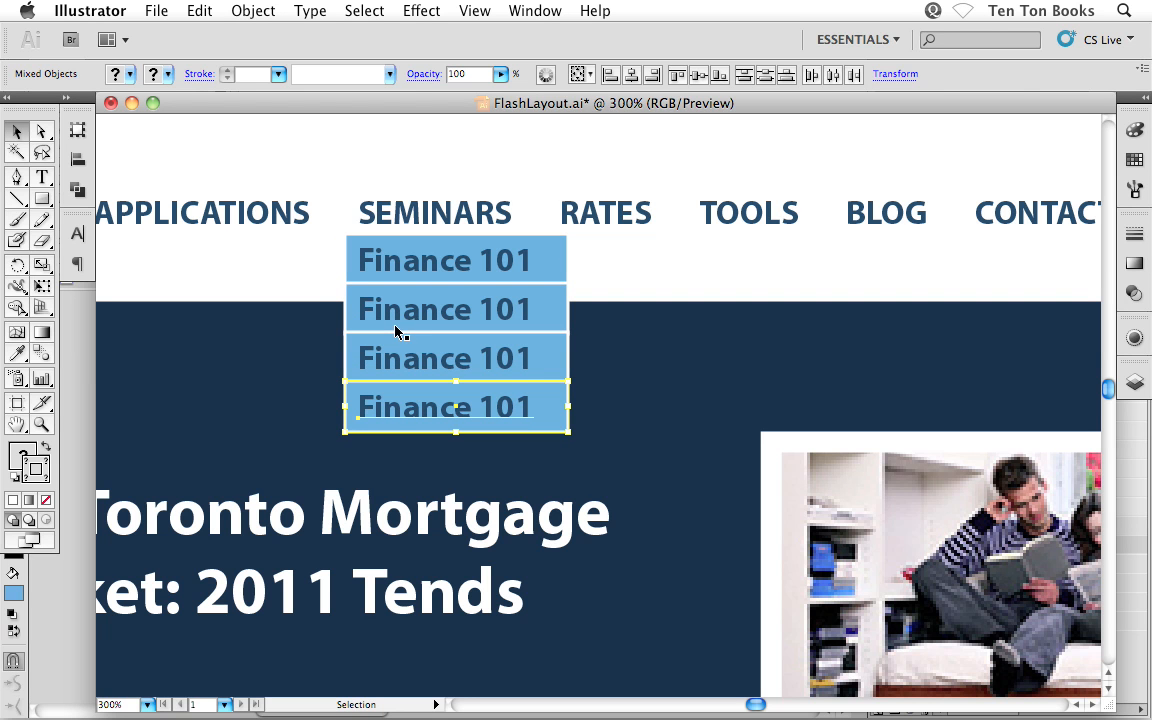
pyautogui.click(299, 280)
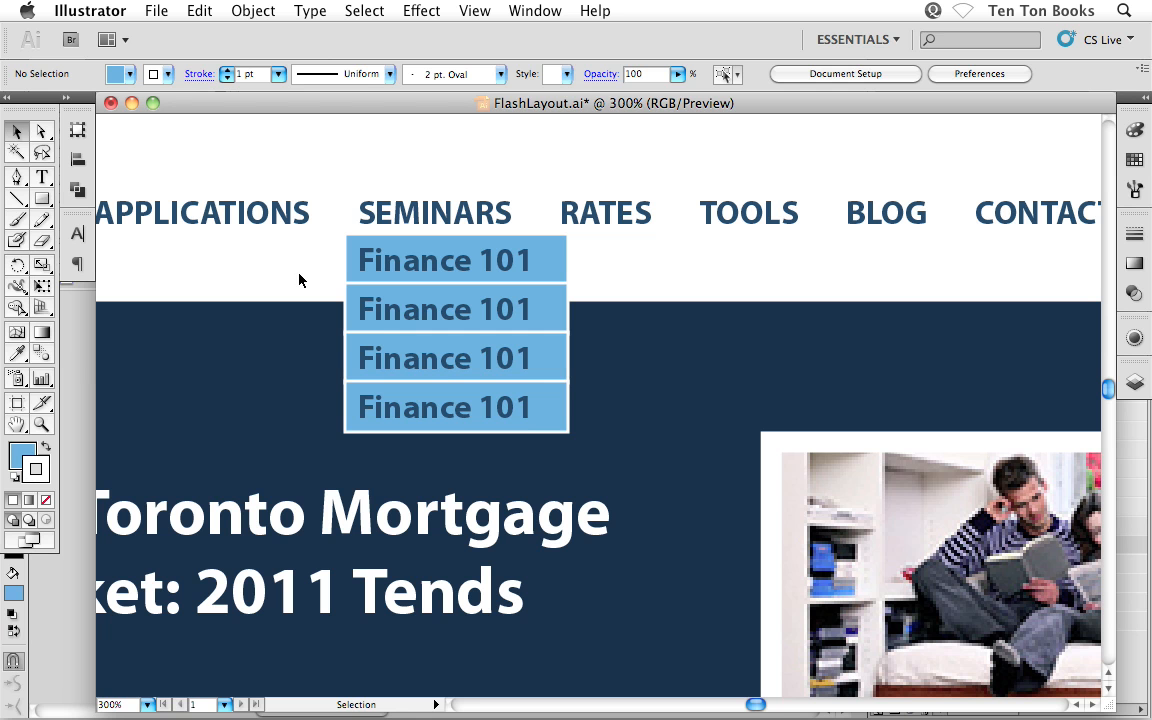
# - Replace the second menu item's text with "Investing Principles"
pyautogui.click(380, 312)
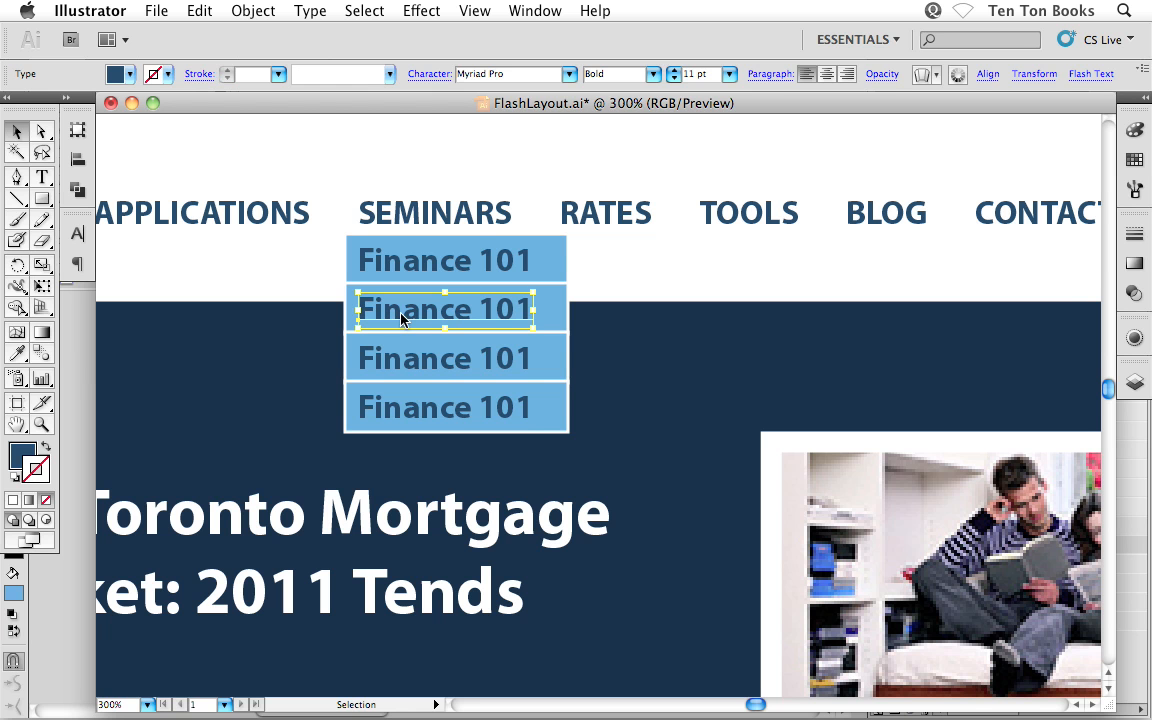
pyautogui.doubleClick(401, 318)
pyautogui.press('super+a')
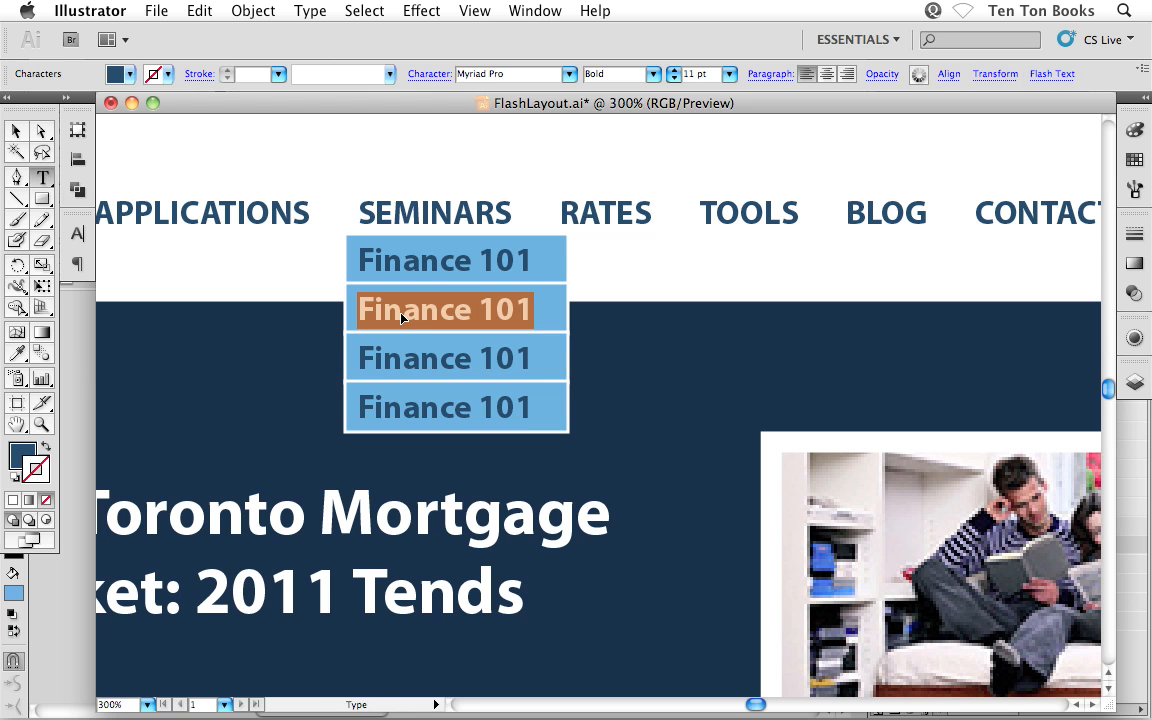
pyautogui.write('In')
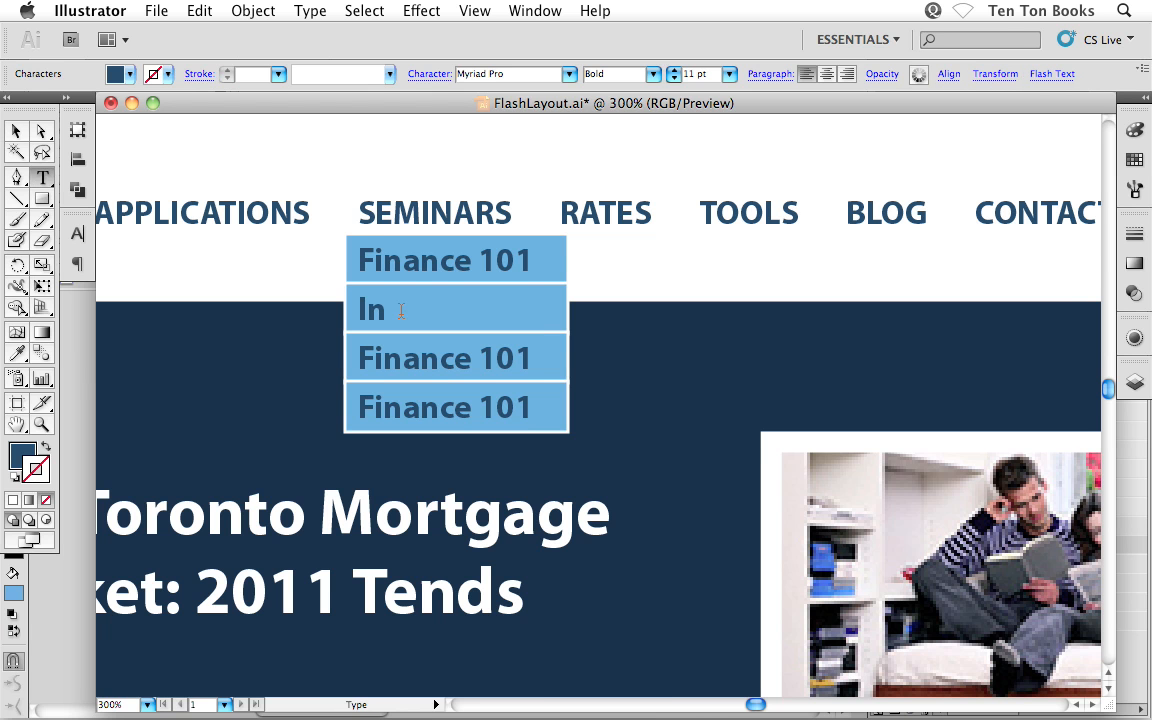
pyautogui.write('vesting Prin')
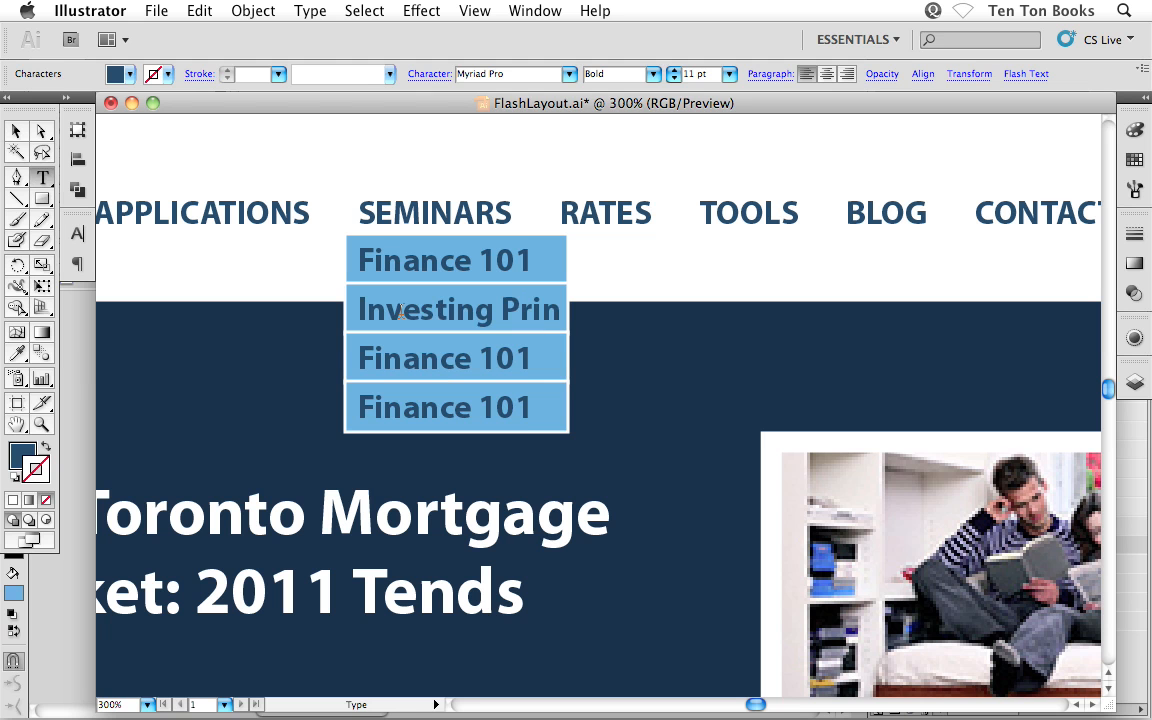
pyautogui.write('ciples')
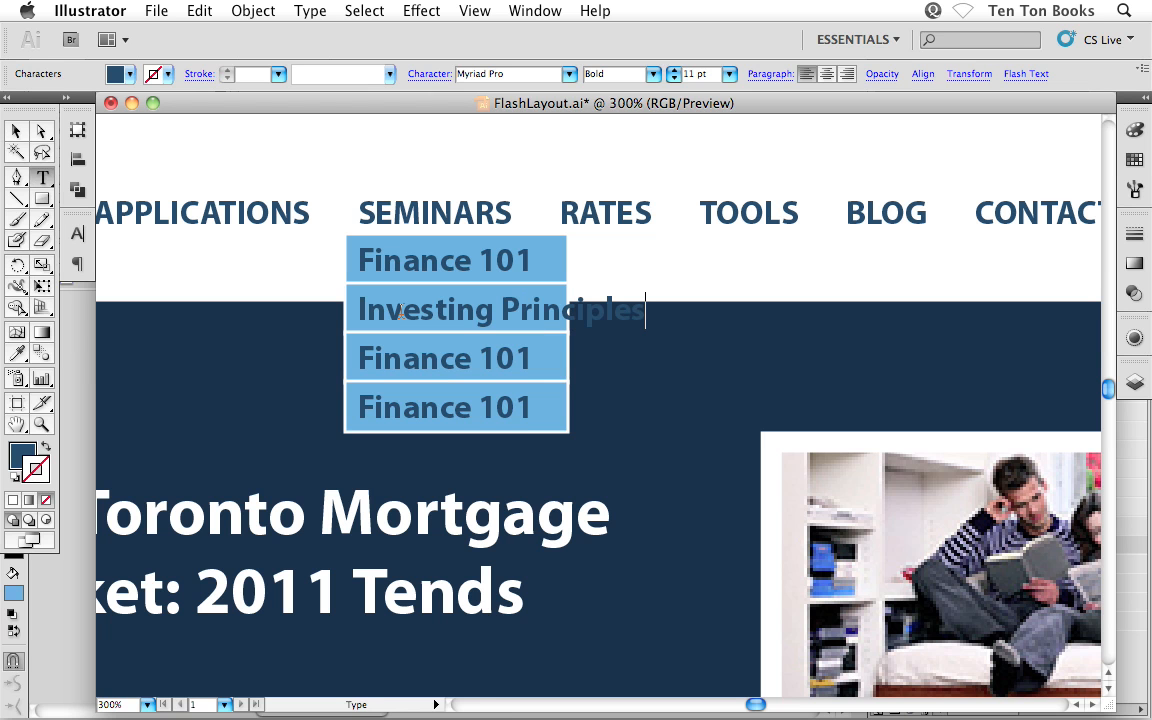
# - Replace the third menu item's text with "Retirement Planning"
pyautogui.doubleClick(390, 360)
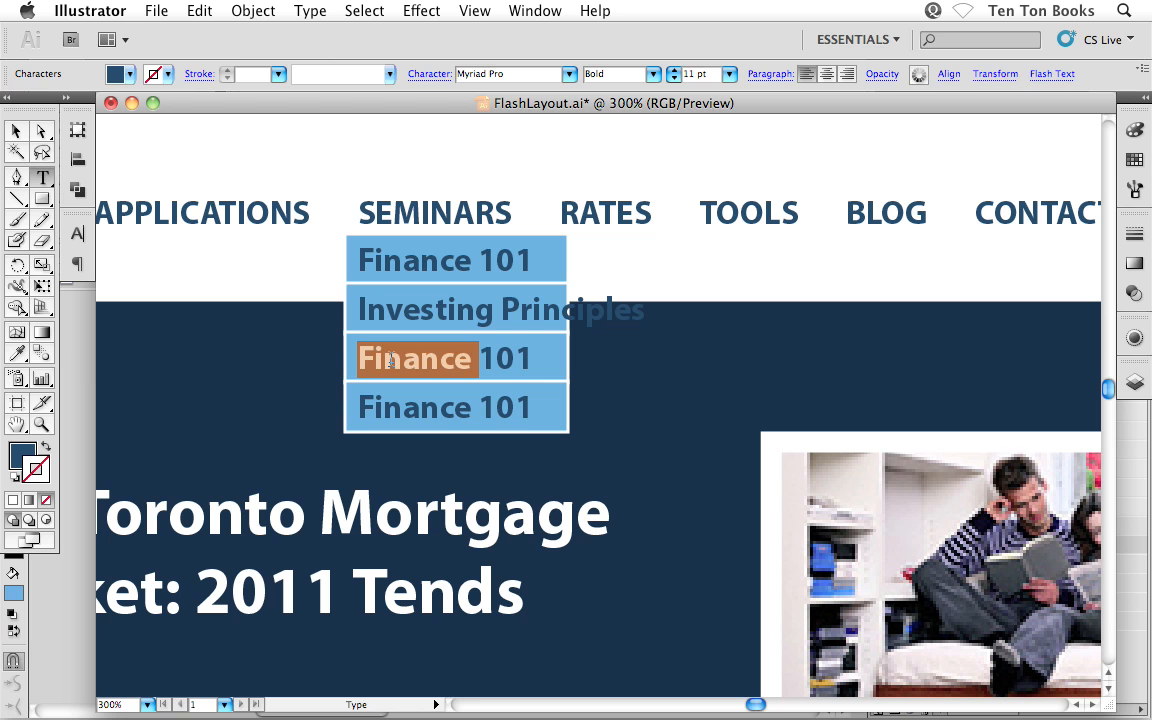
pyautogui.press('super+a')
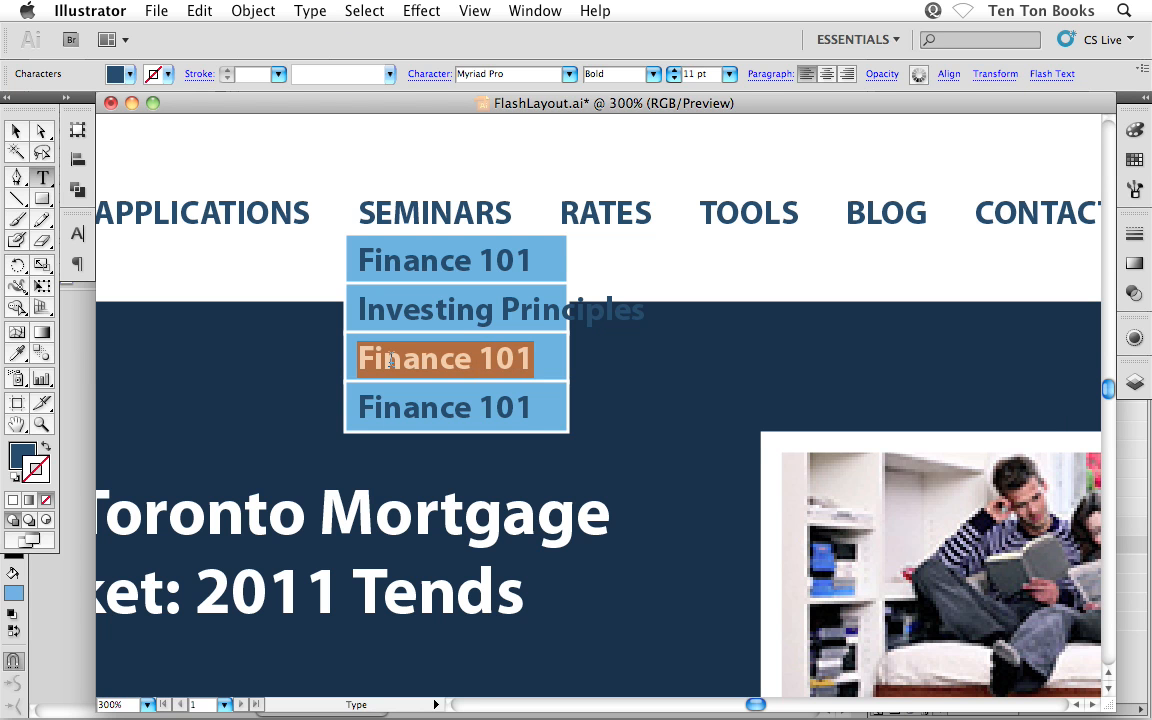
pyautogui.write('Re')
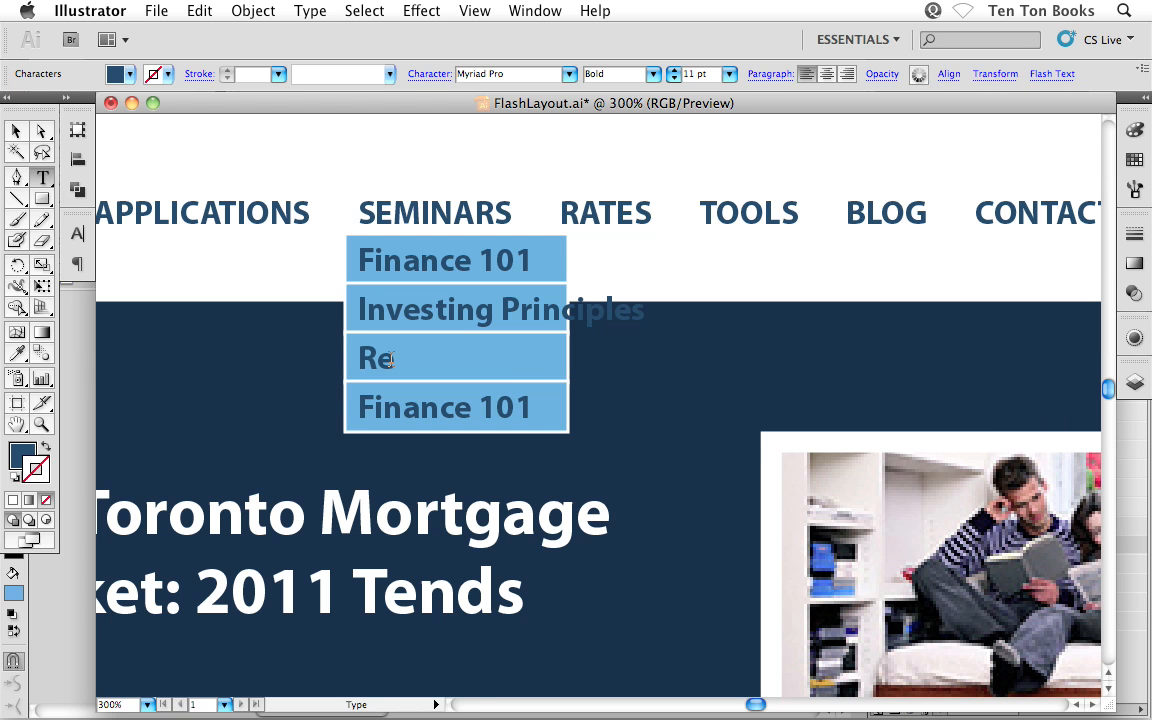
pyautogui.write('tirement P')
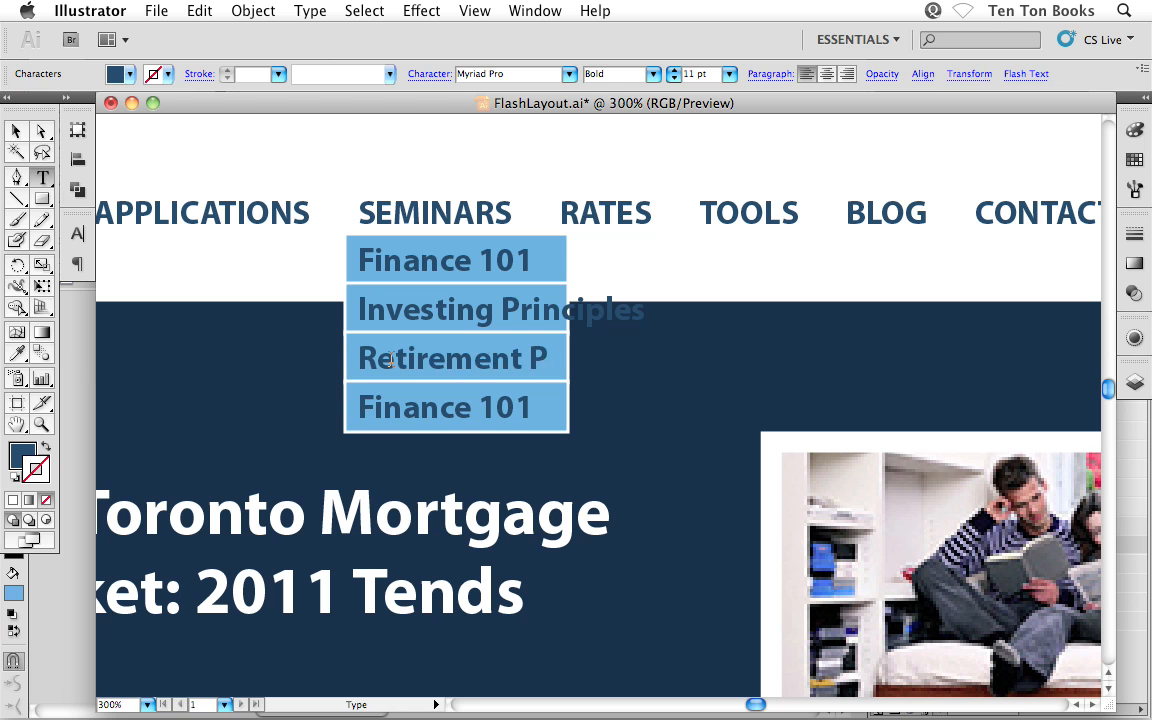
pyautogui.write('lanning')
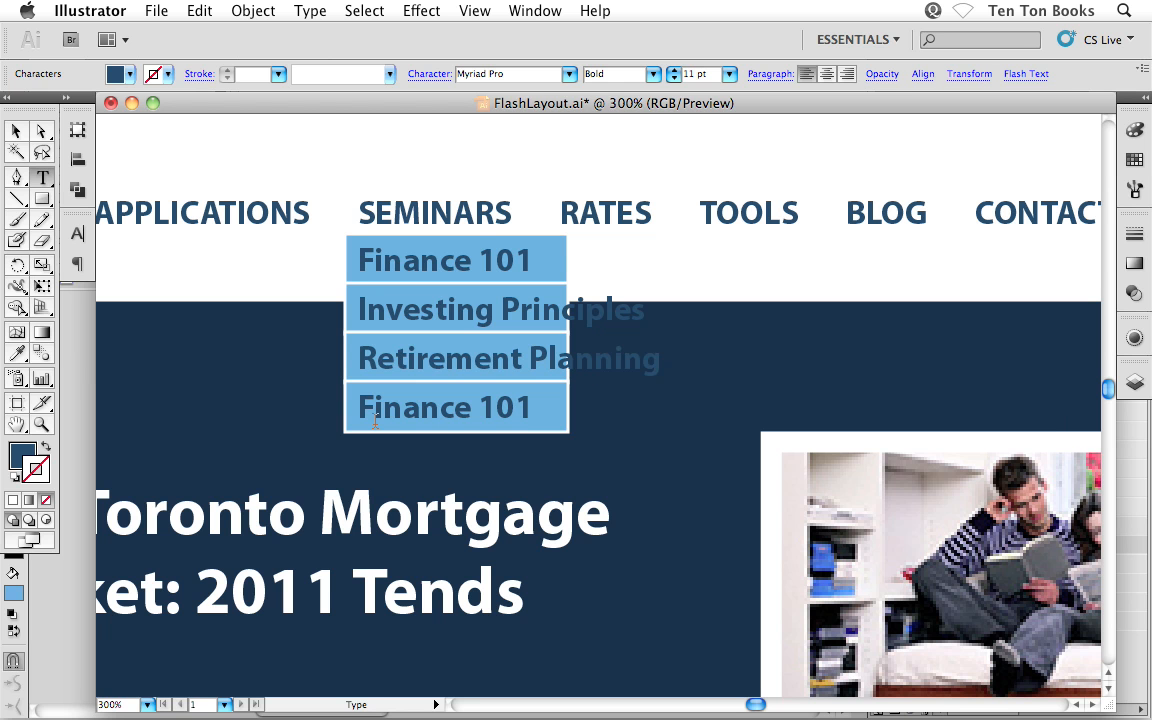
# - Replace the fourth menu item's text with "Tax Strategies" and deselect it
pyautogui.tripleClick(378, 410)
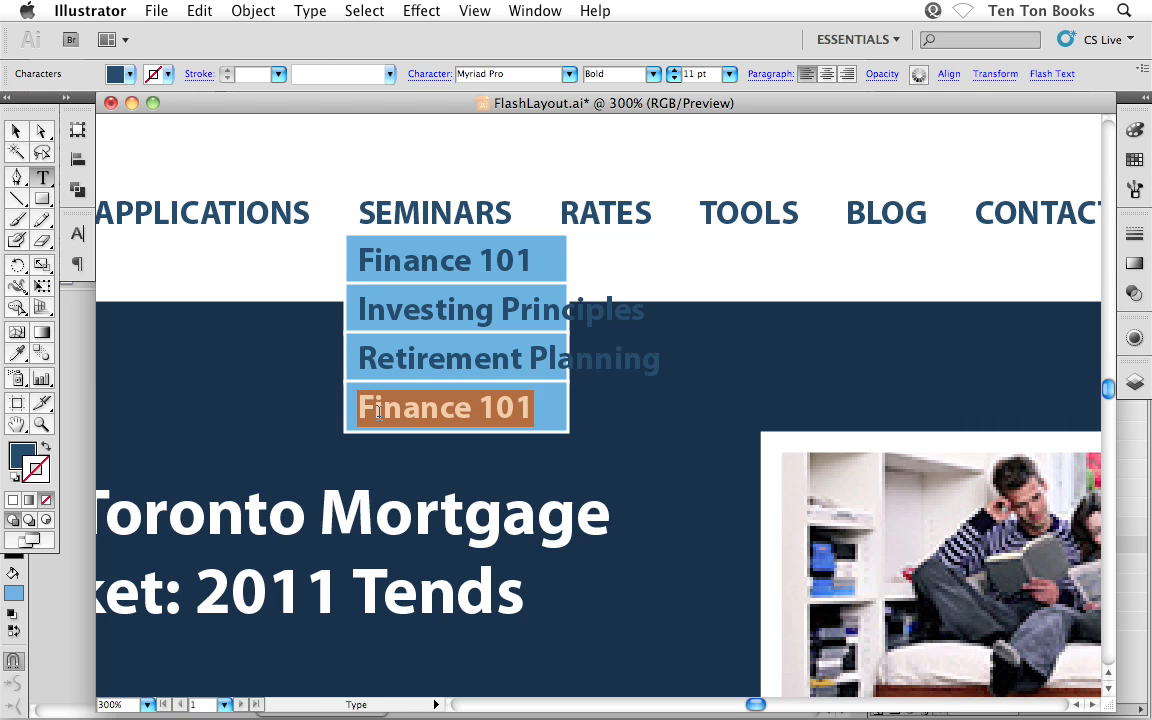
pyautogui.write('Tax S')
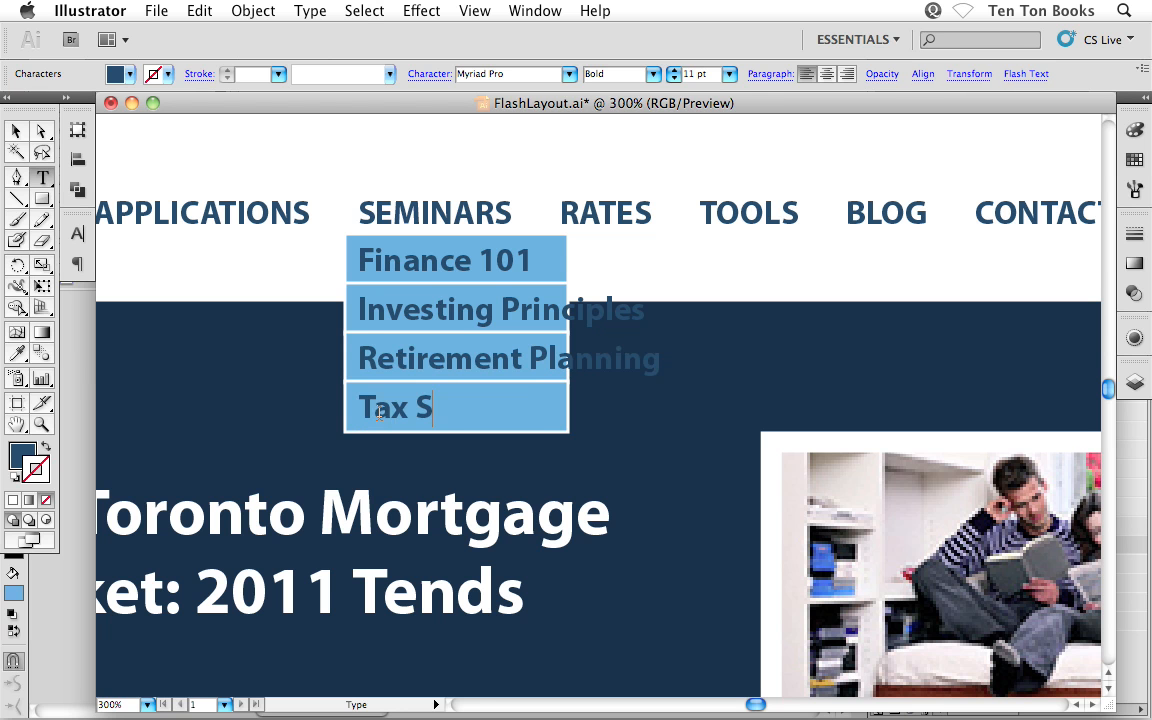
pyautogui.write('trategies')
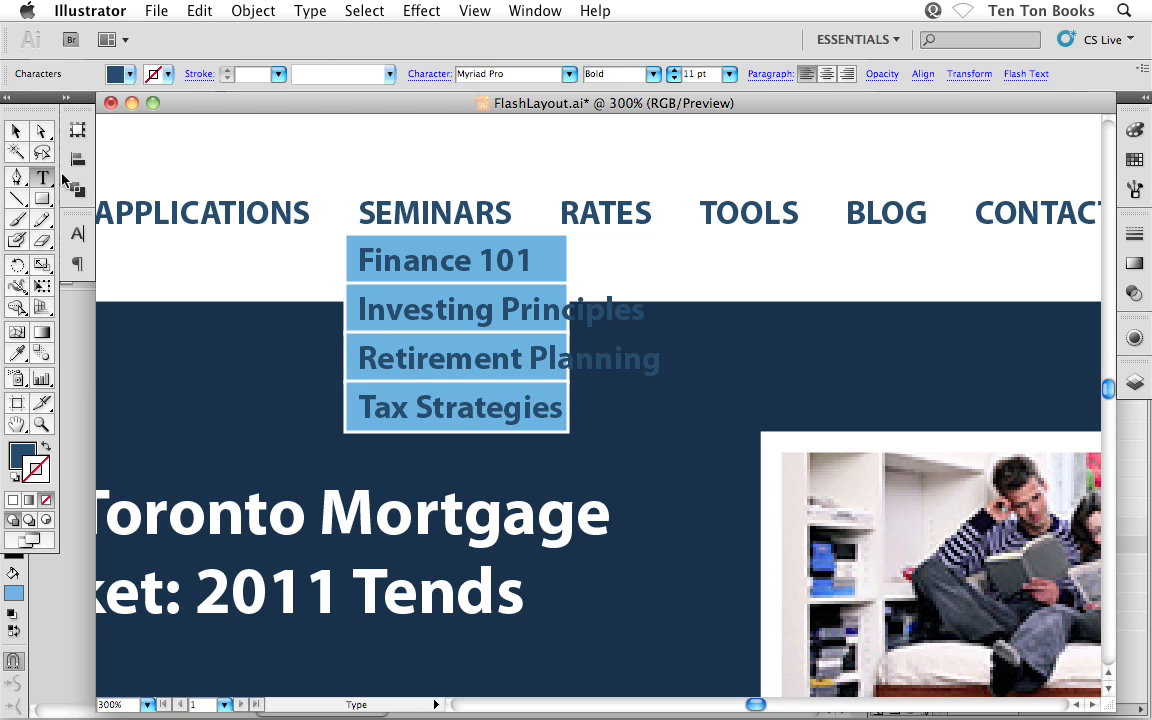
pyautogui.click(15, 131)
pyautogui.click(131, 251)
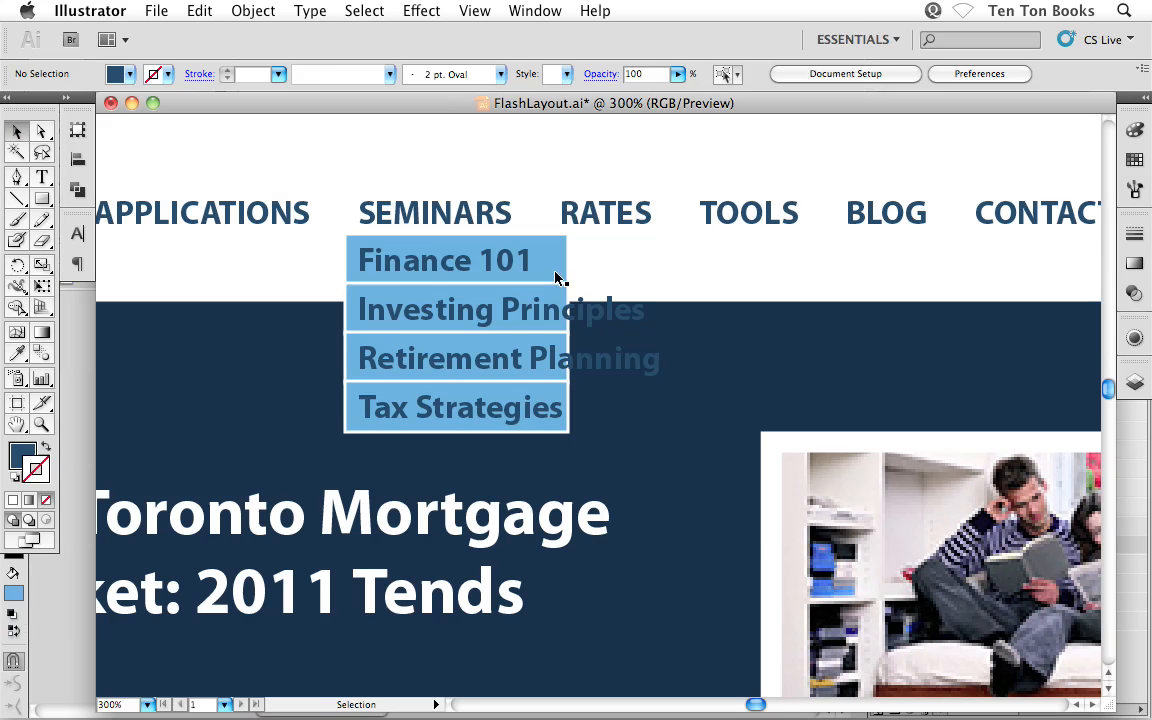
pyautogui.click(555, 262)
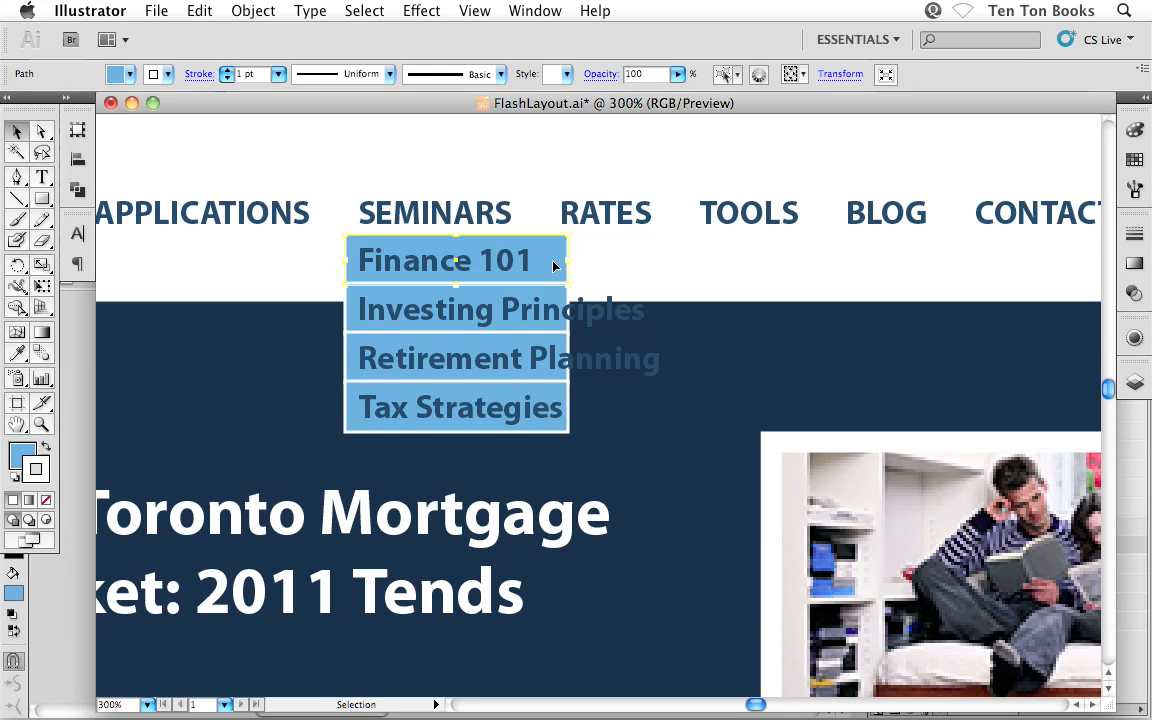
pyautogui.keyDown('shift'); pyautogui.click(519, 334); pyautogui.keyUp('shift')
pyautogui.keyDown('shift'); pyautogui.click(519, 331); pyautogui.keyUp('shift')
pyautogui.keyDown('shift'); pyautogui.click(519, 334); pyautogui.keyUp('shift')
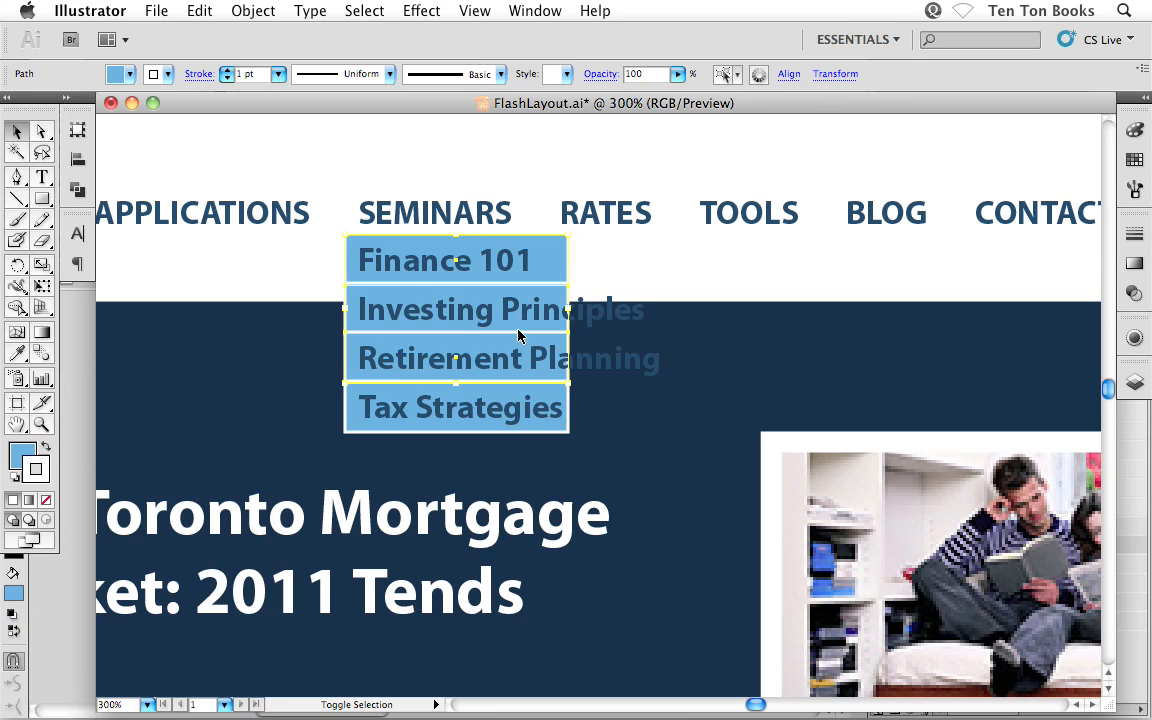
pyautogui.click(316, 334)
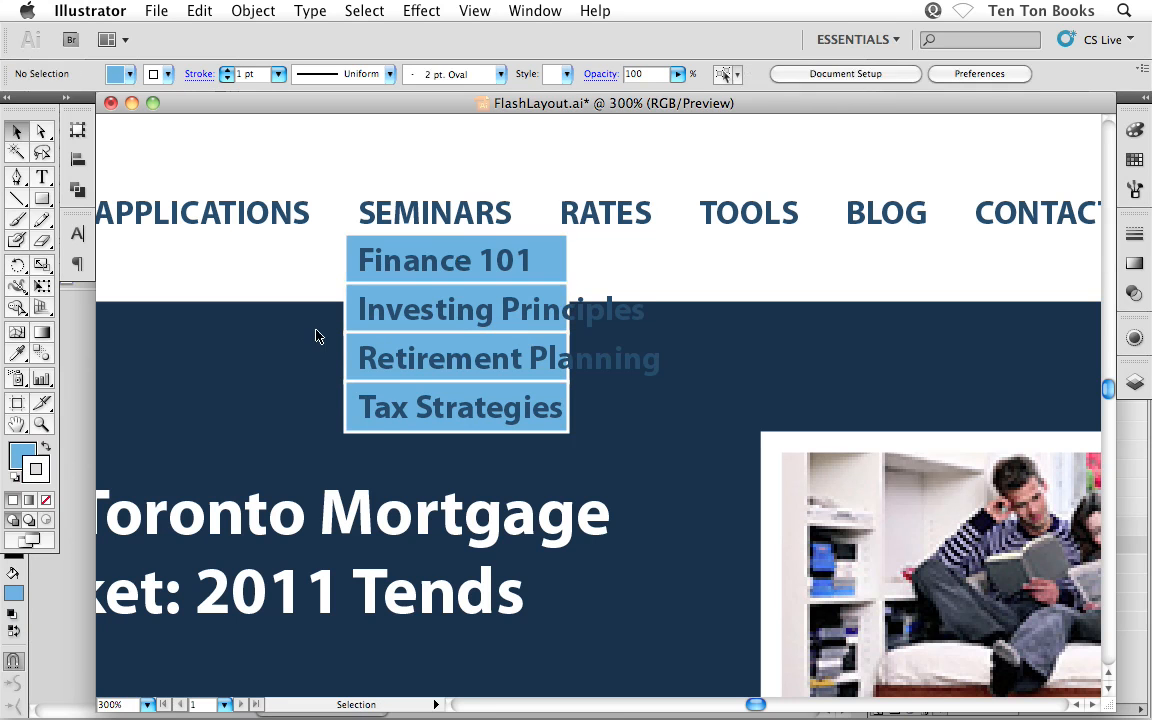
pyautogui.keyDown('super'); pyautogui.click(421, 326); pyautogui.keyUp('super')
pyautogui.keyDown('super'); pyautogui.click(560, 431); pyautogui.keyUp('super')
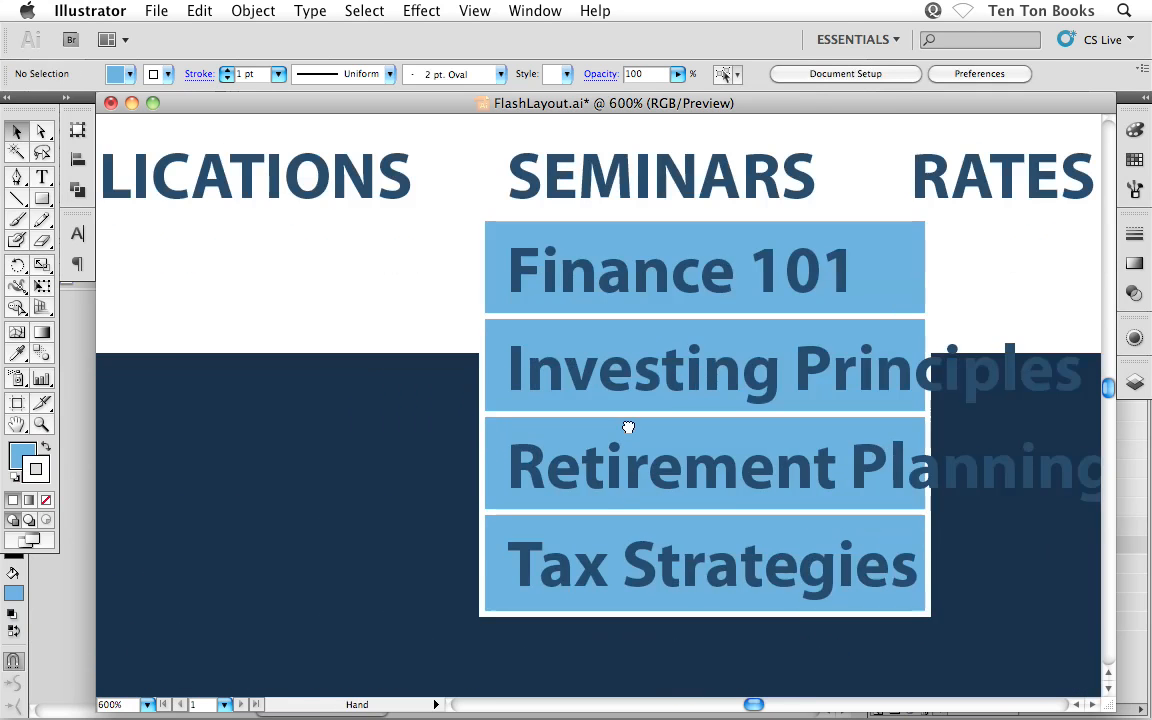
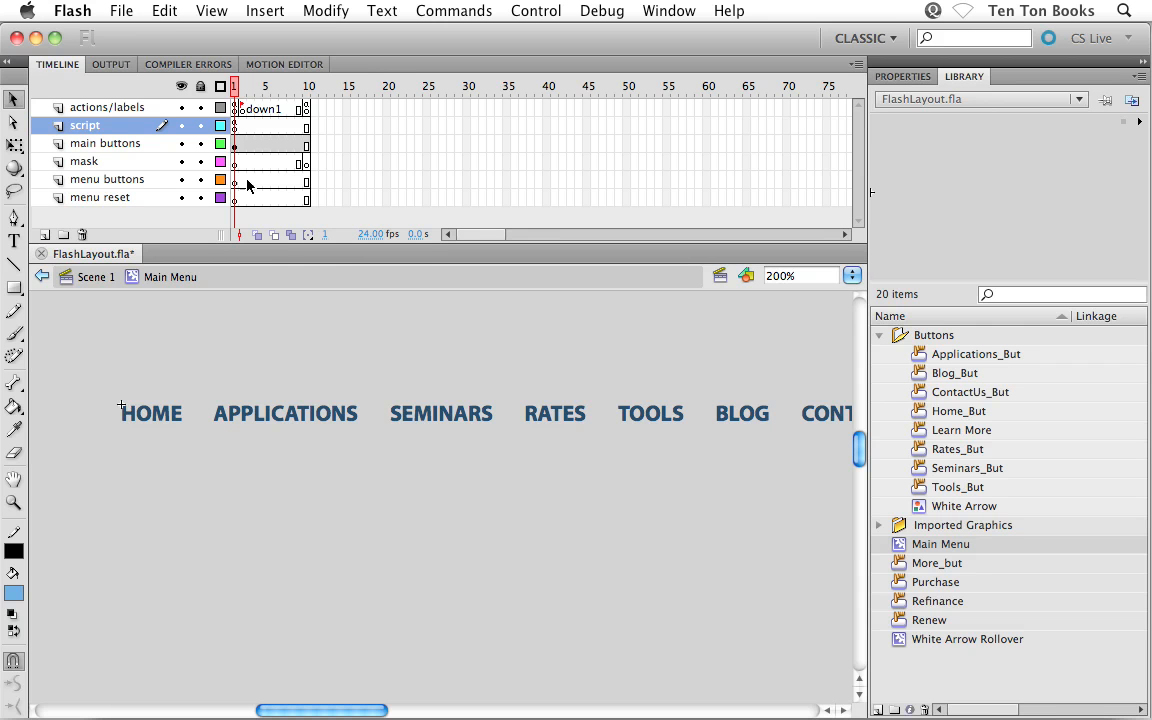
# - In Flash, paste the Illustrator menu with the menu buttons layer active, using AI File Importer preferences, recommended import settings and maintained layers
pyautogui.click(112, 180)
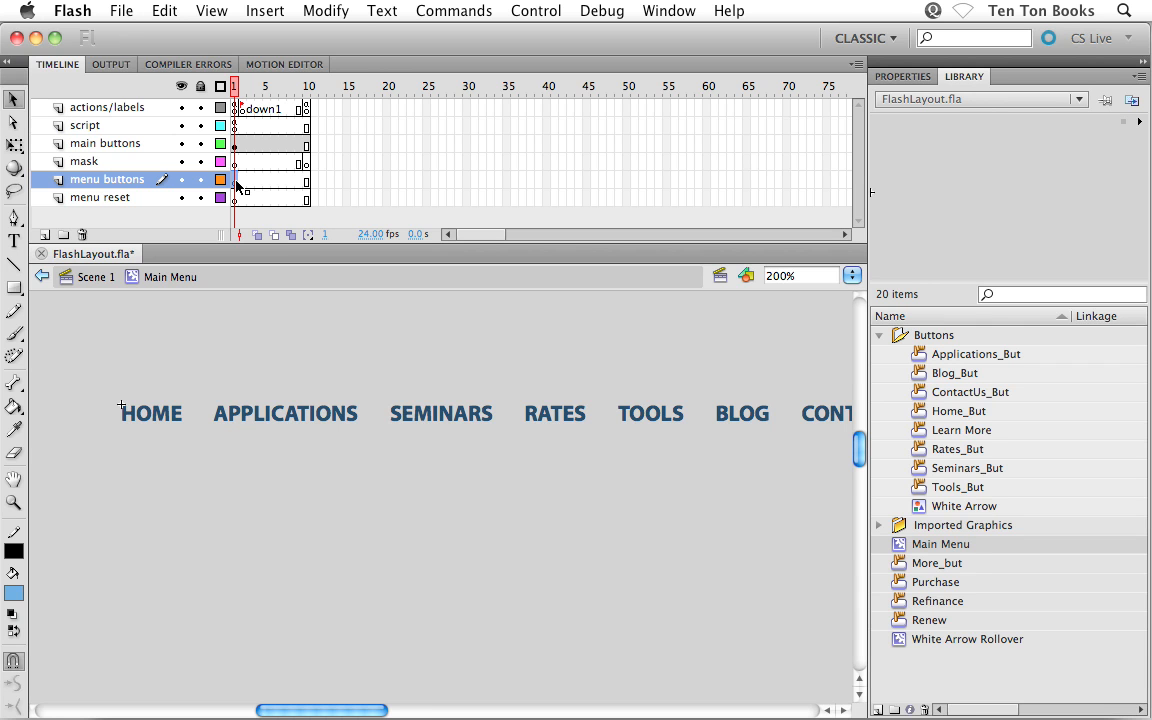
pyautogui.press('super+v')
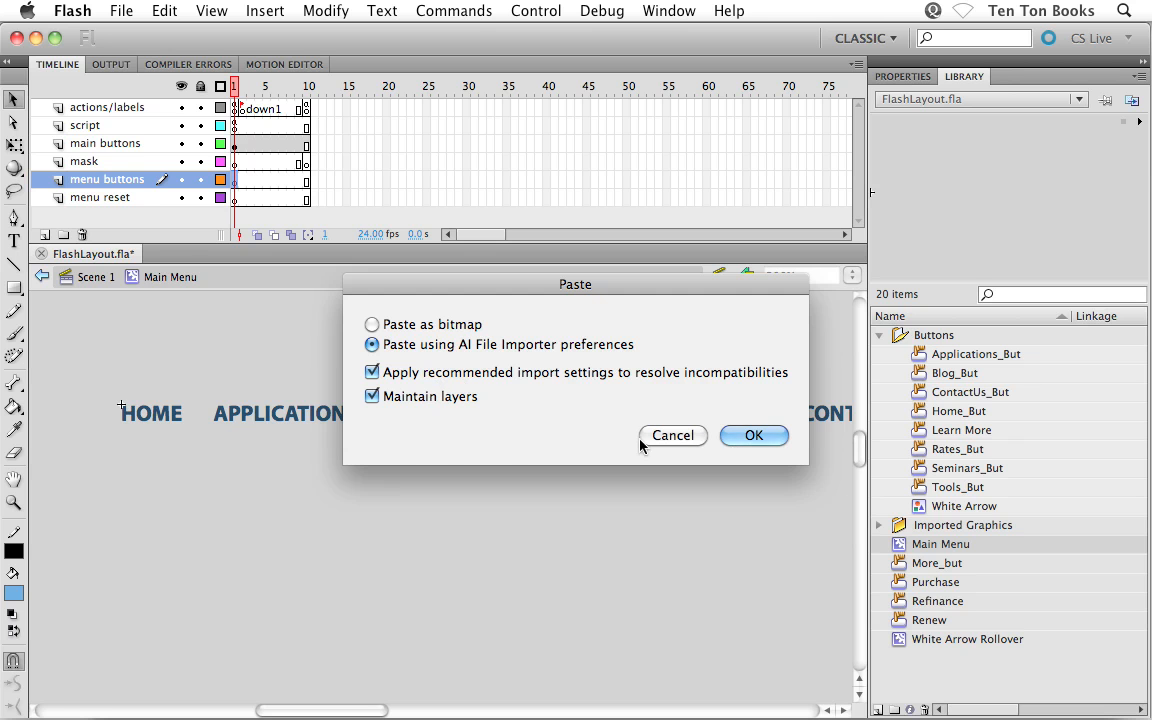
pyautogui.click(753, 436)
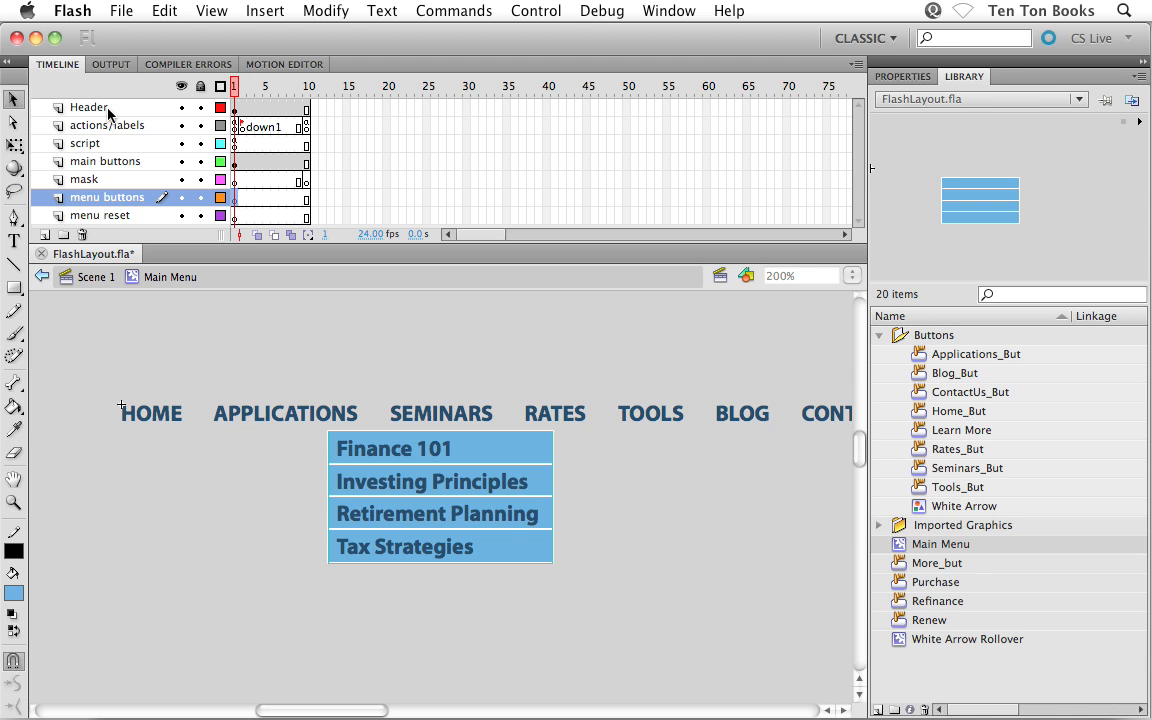
# - Cut the drop-down menu artwork from the Header layer and delete that layer
pyautogui.click(236, 110)
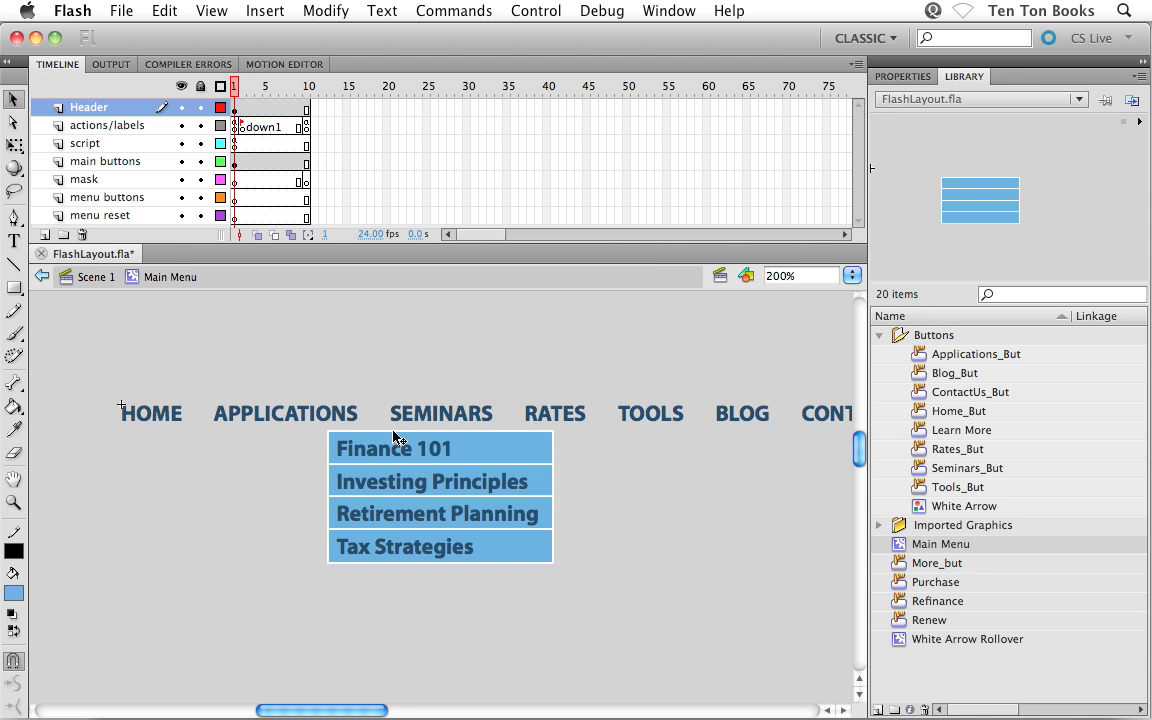
pyautogui.moveTo(297, 447); pyautogui.dragTo(538, 565)
pyautogui.press('super+x')
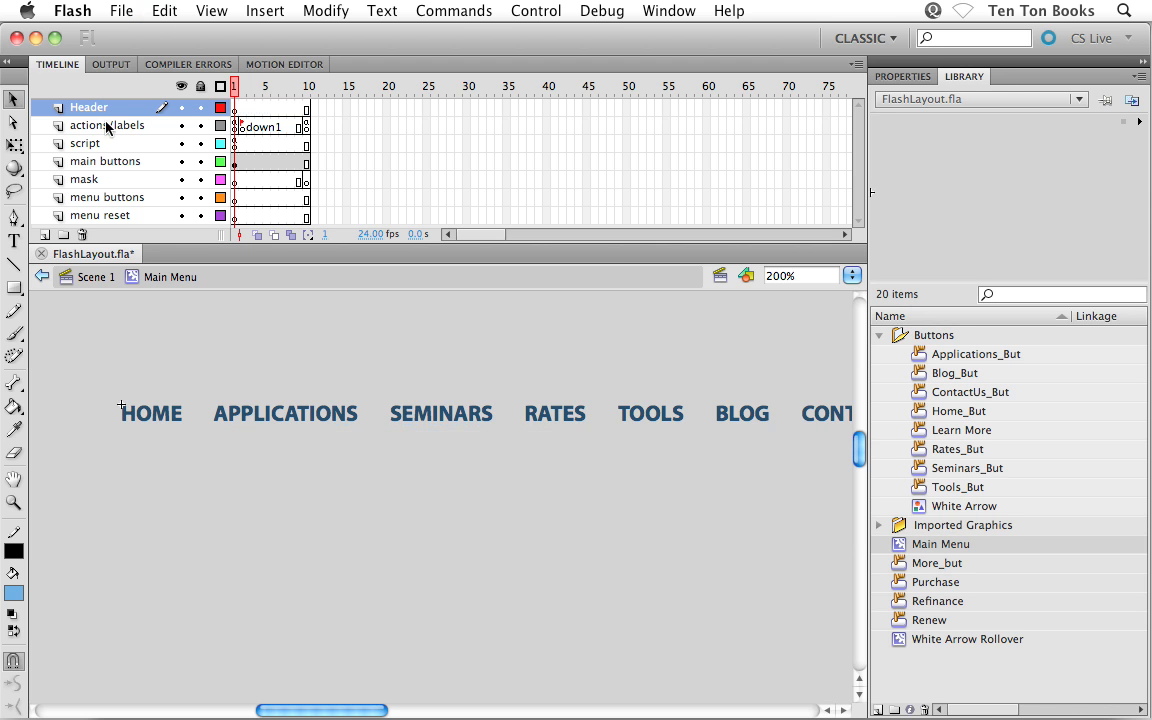
pyautogui.click(82, 234)
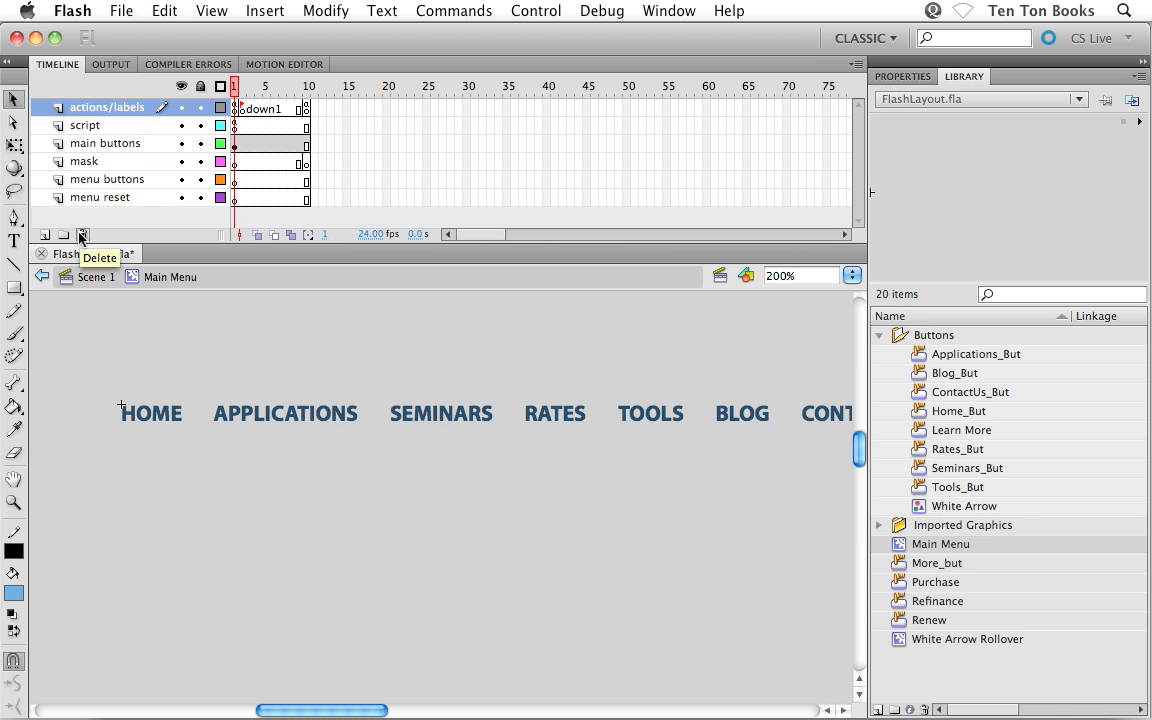
# - Paste the drop-down menu into frame 1 of the menu buttons layer and move it directly below SEMINARS, aligned with its left edge
pyautogui.click(236, 184)
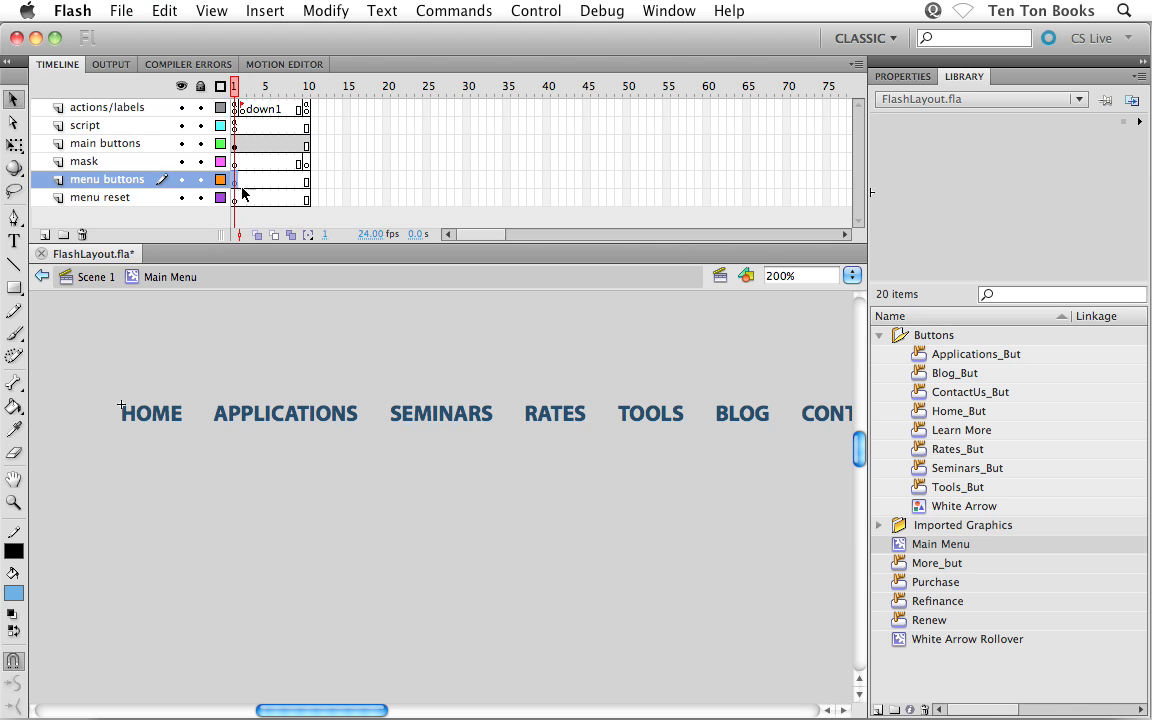
pyautogui.press('super+v')
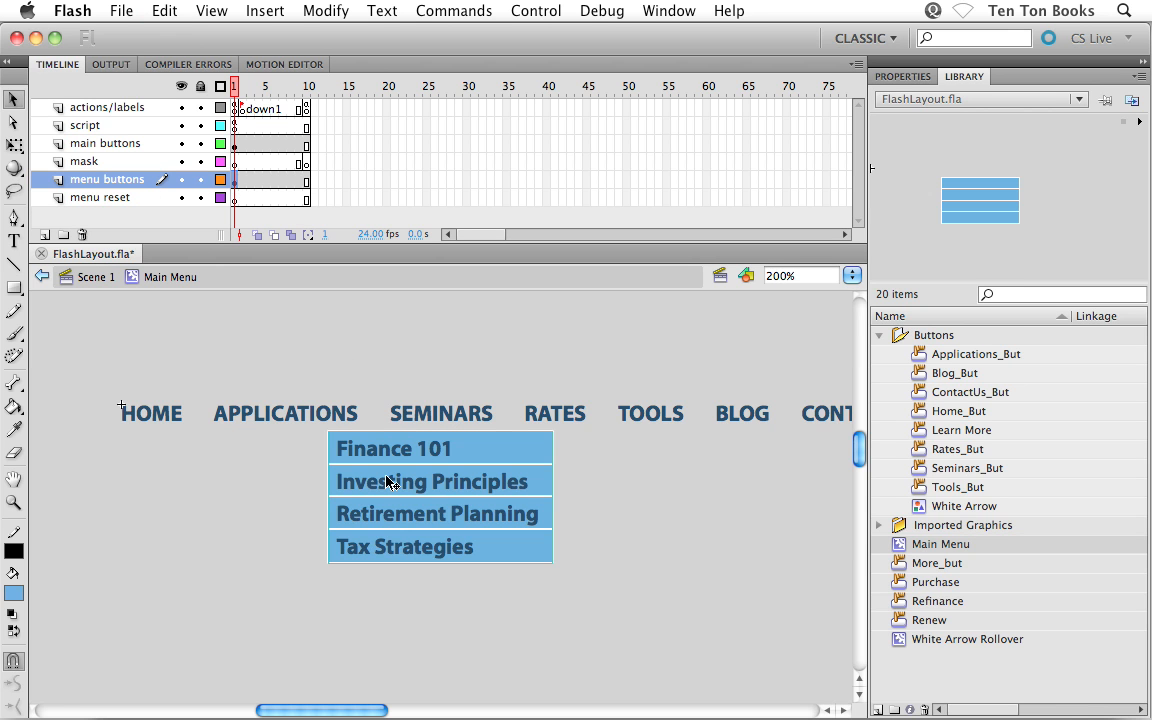
pyautogui.moveTo(365, 455); pyautogui.dragTo(422, 460)
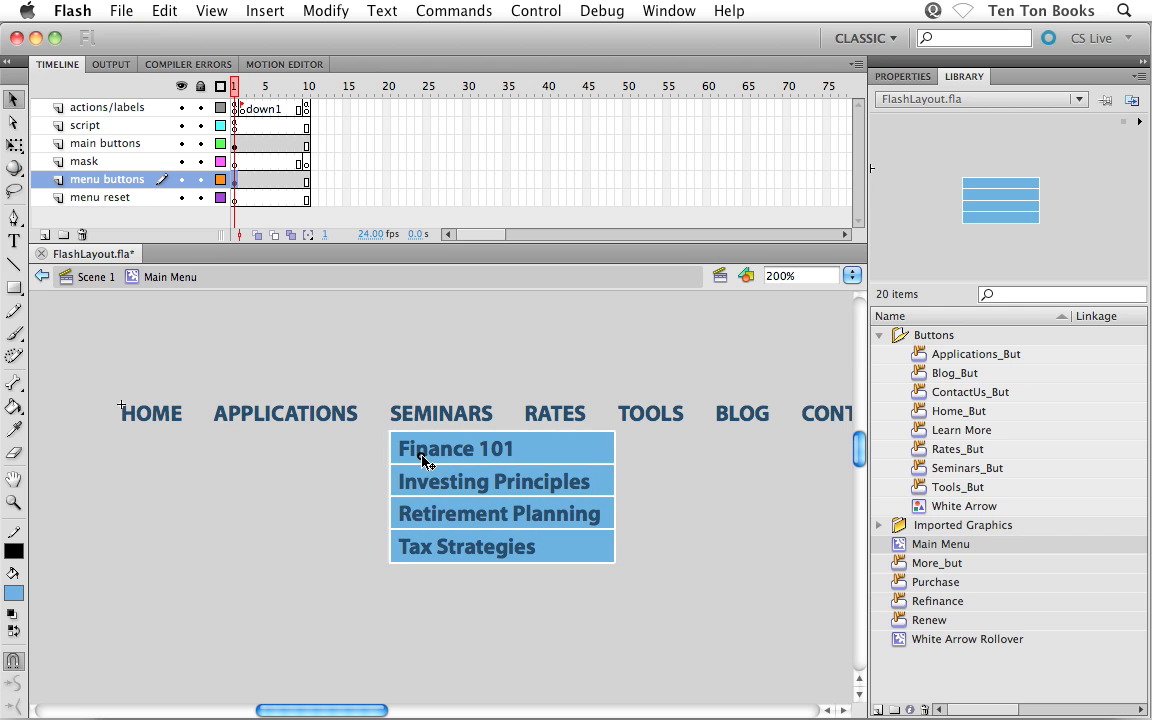
pyautogui.click(364, 500)
# - Ungroup the drop-down menu into separate rectangles and text labels and deselect them
pyautogui.press('z')
pyautogui.moveTo(353, 383); pyautogui.dragTo(667, 590)
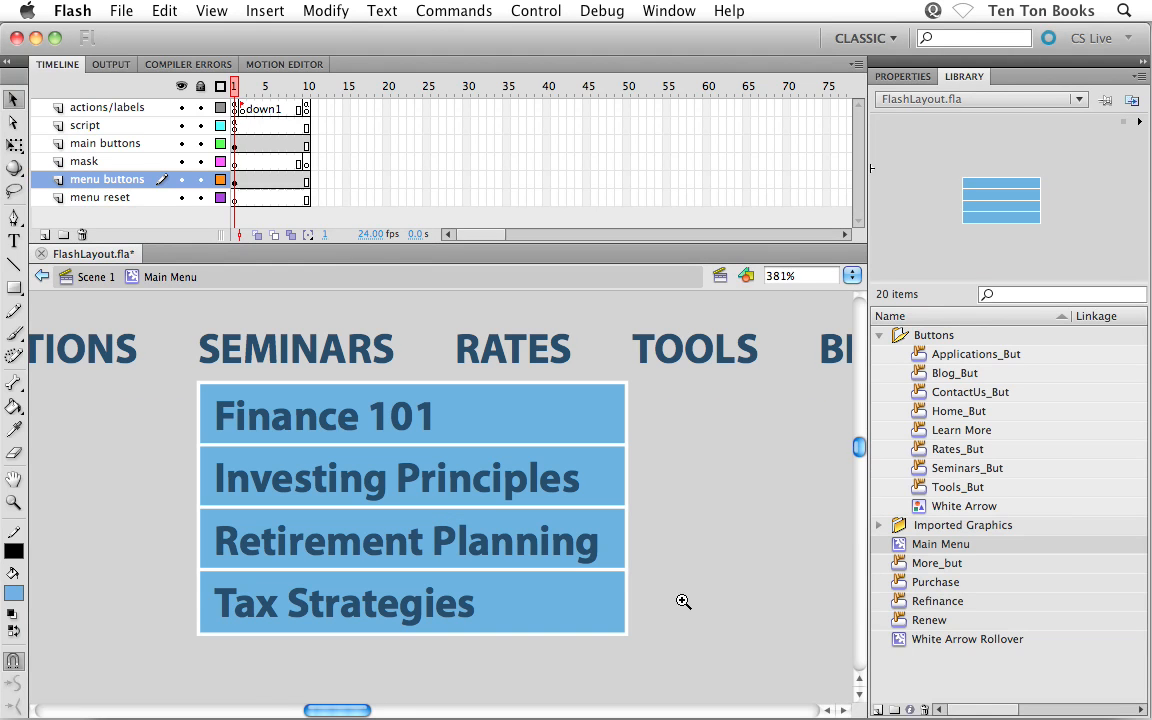
pyautogui.click(527, 418)
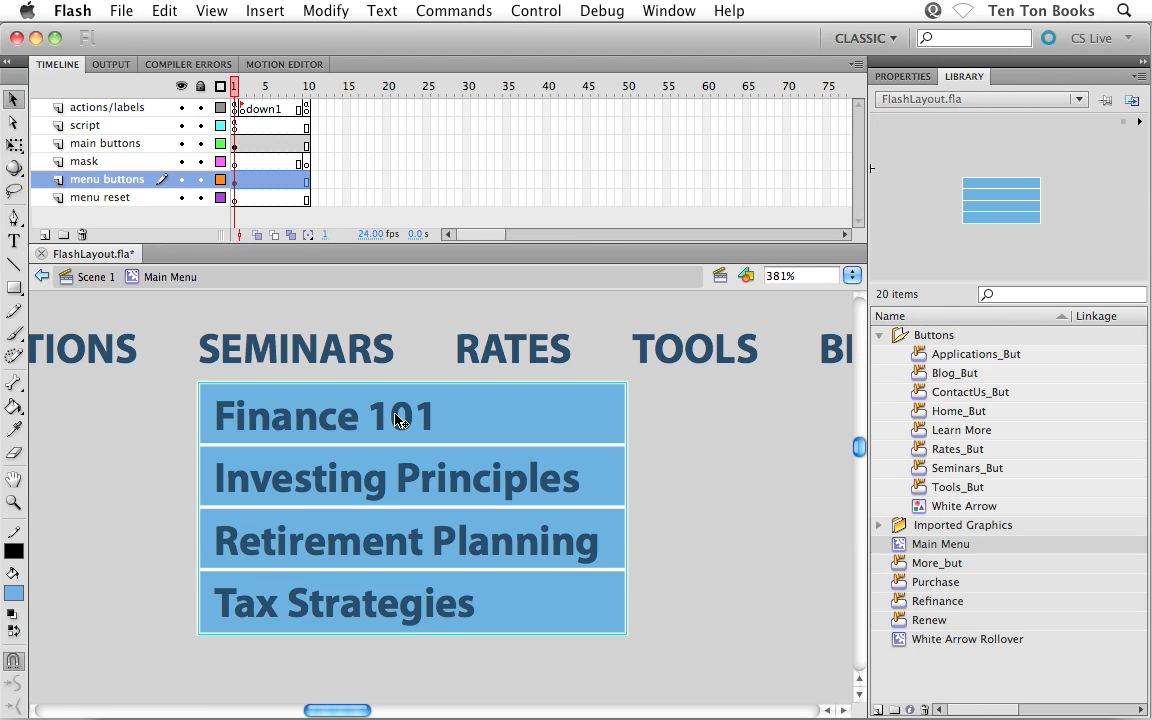
pyautogui.press('super+a')
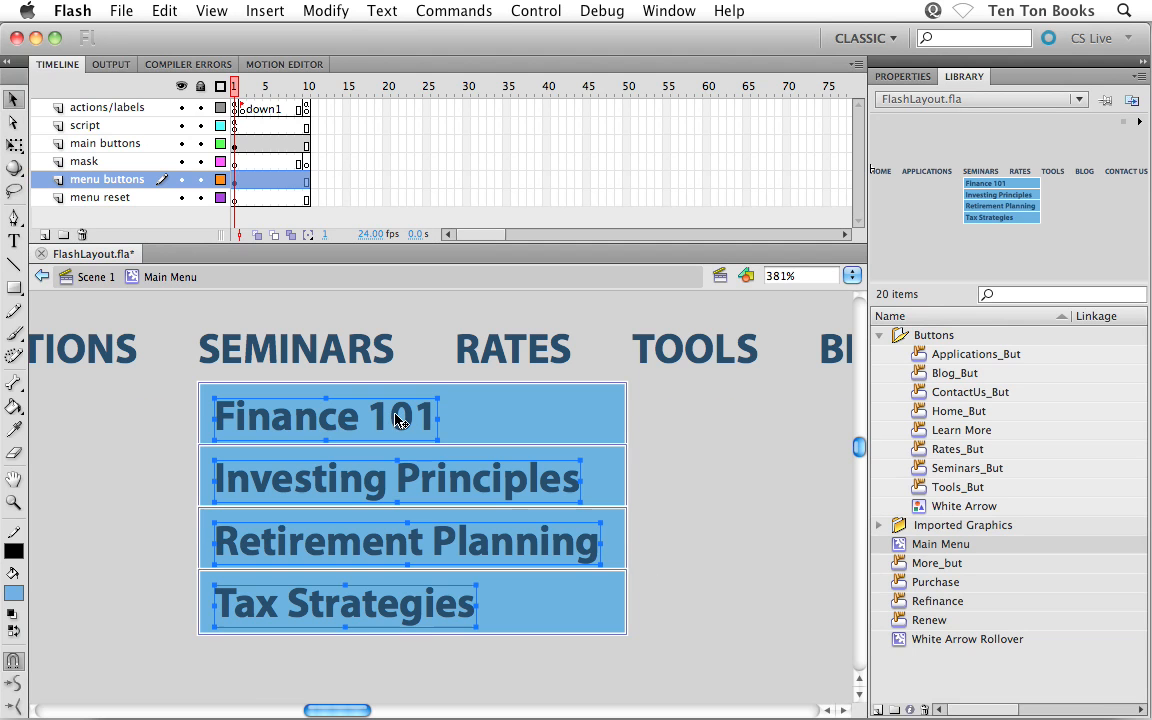
pyautogui.click(671, 440)
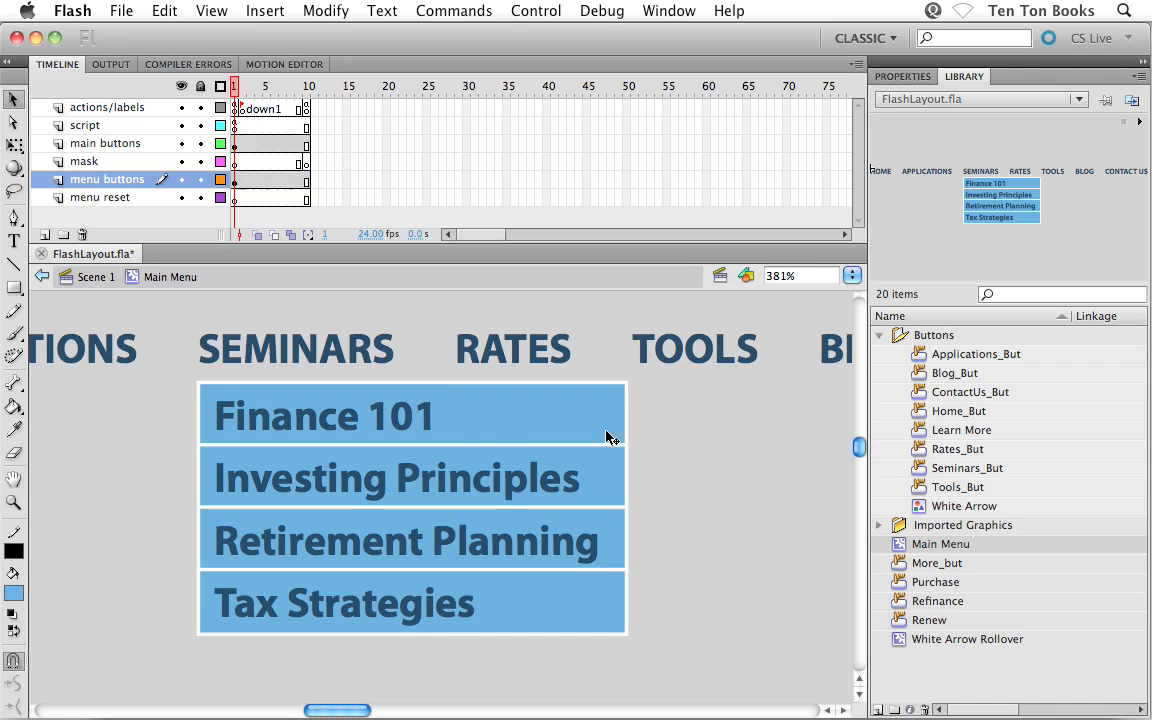
# - Convert the Finance 101 rectangle and its text label together into a button symbol named Sem_Fin
pyautogui.click(588, 418)
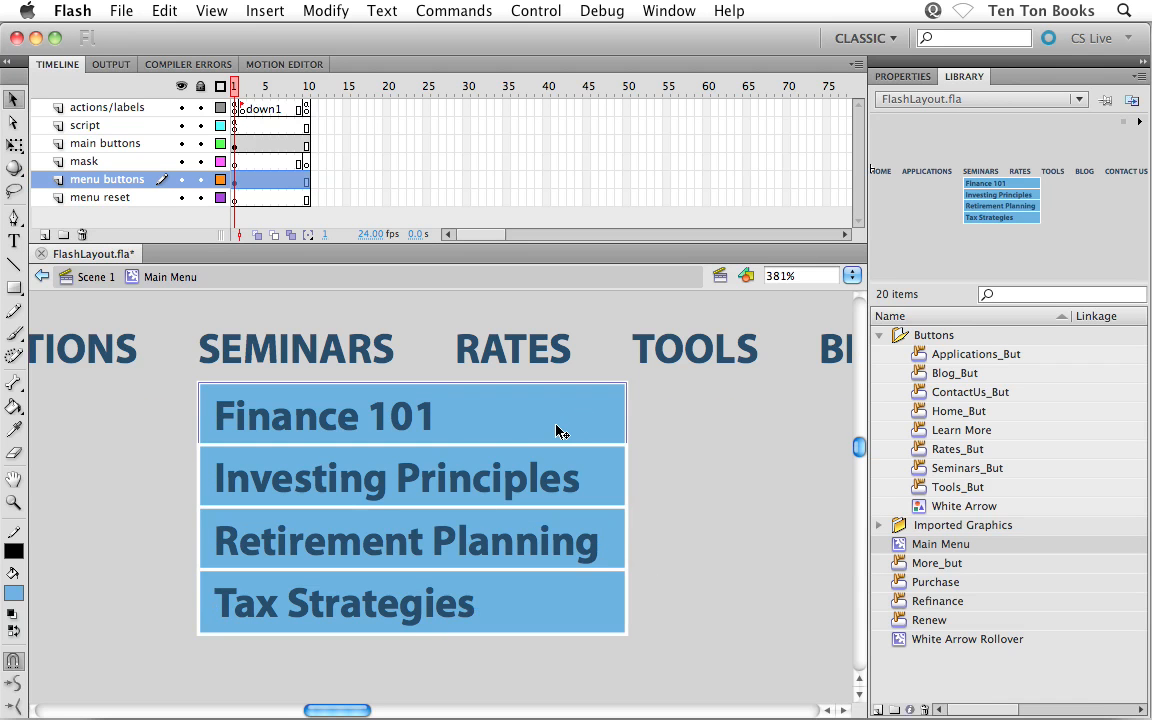
pyautogui.click(408, 418)
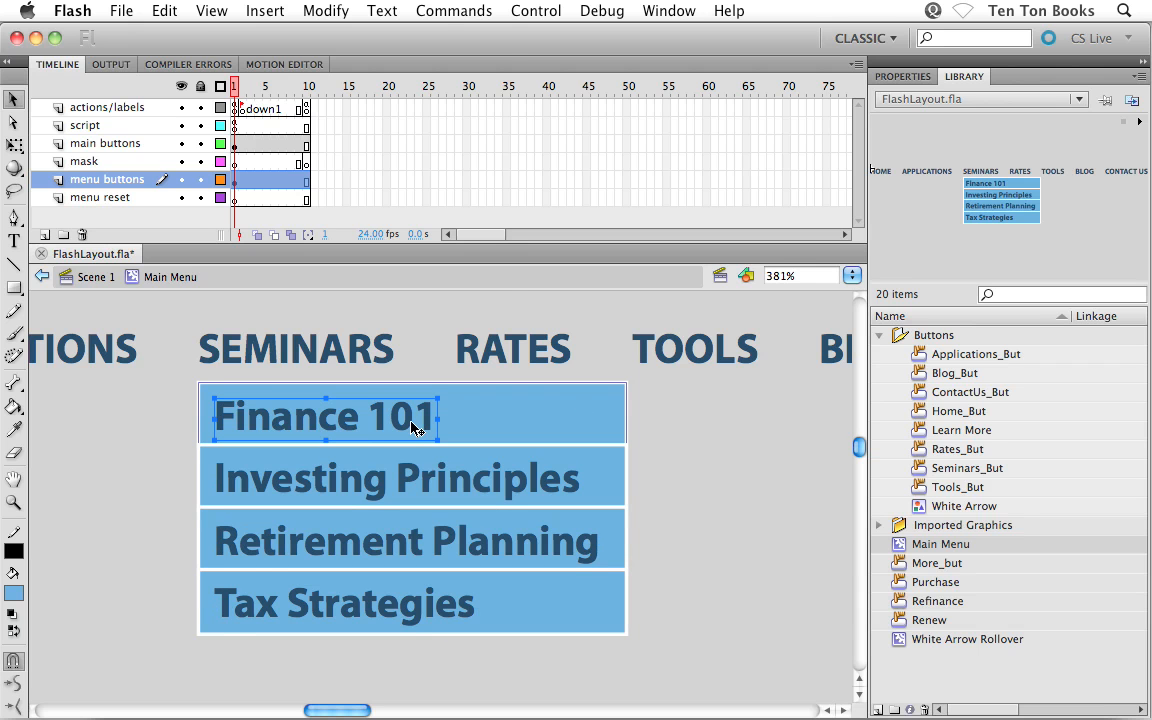
pyautogui.click(326, 11)
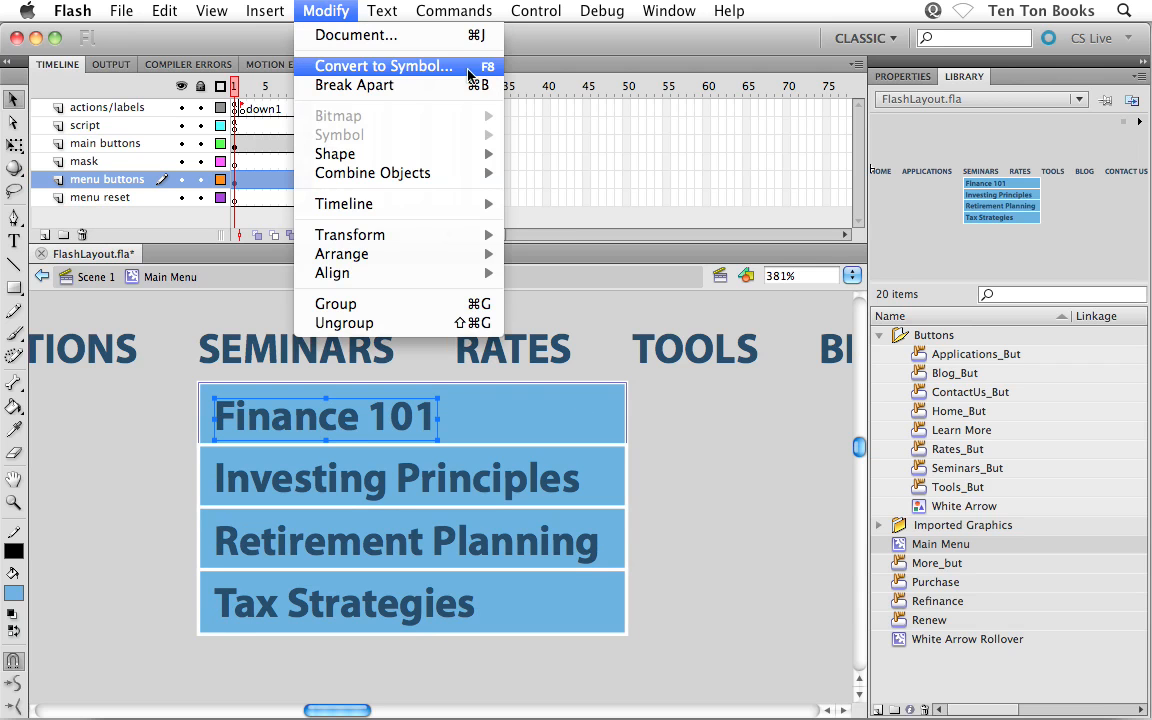
pyautogui.click(463, 68)
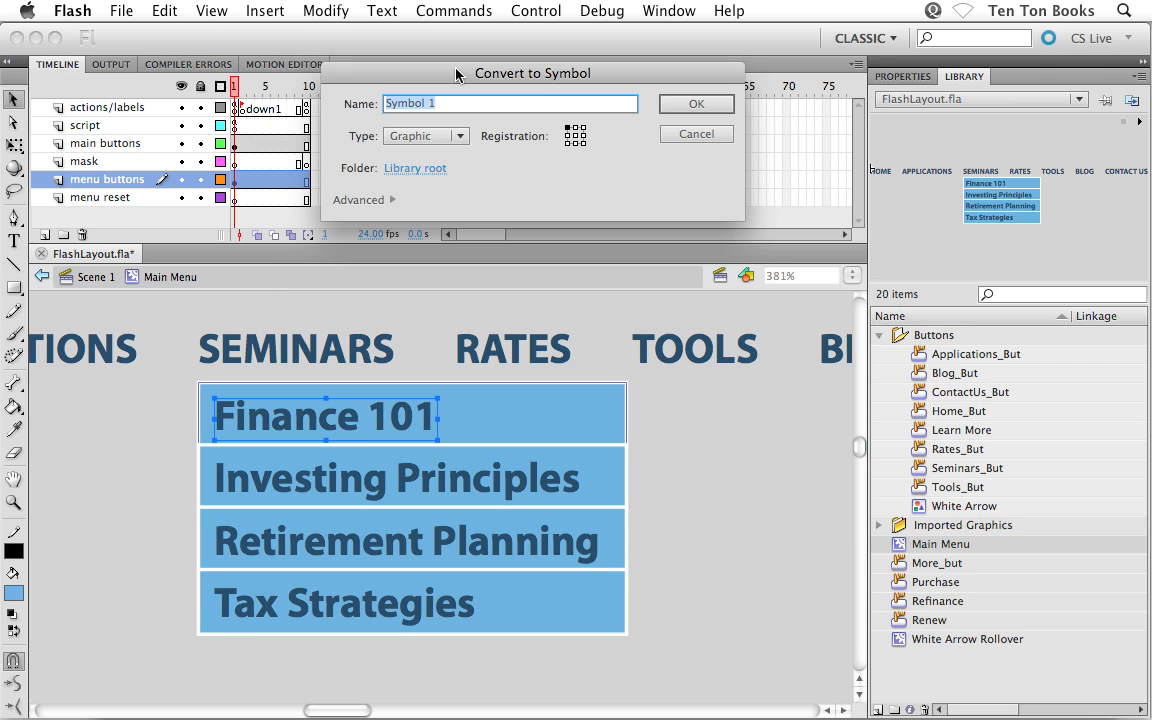
pyautogui.click(456, 136)
pyautogui.click(456, 154)
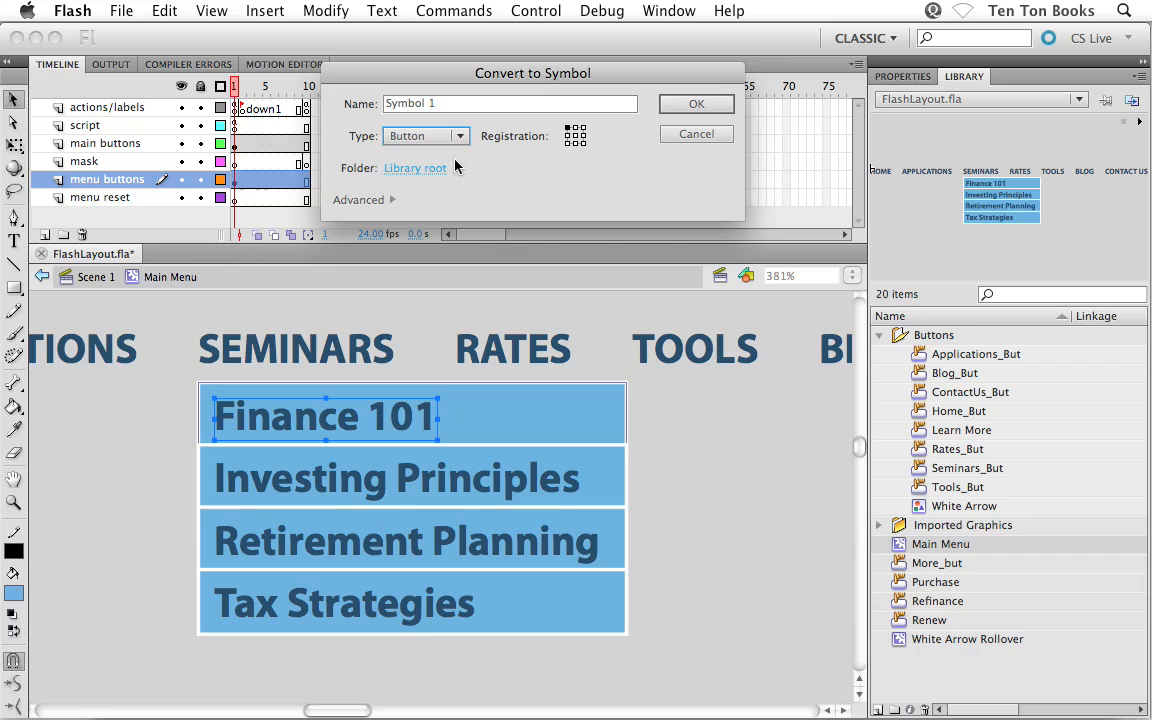
pyautogui.moveTo(442, 104); pyautogui.dragTo(382, 104)
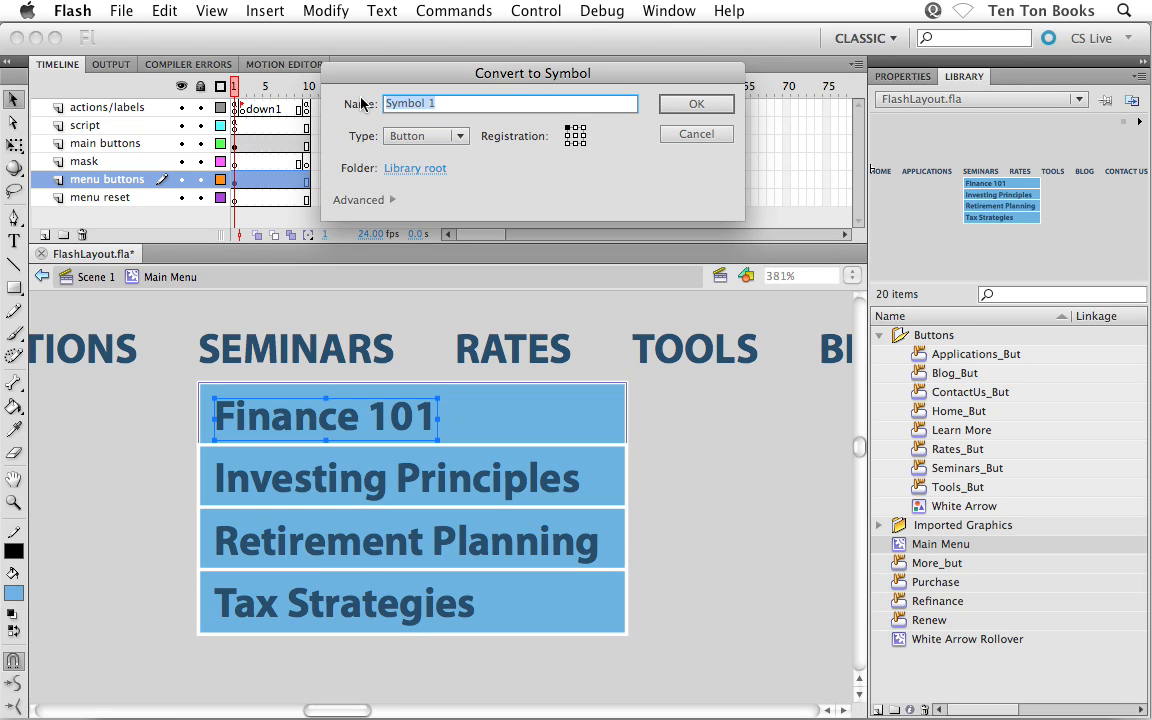
pyautogui.write('Sem_Fin')
pyautogui.click(689, 103)
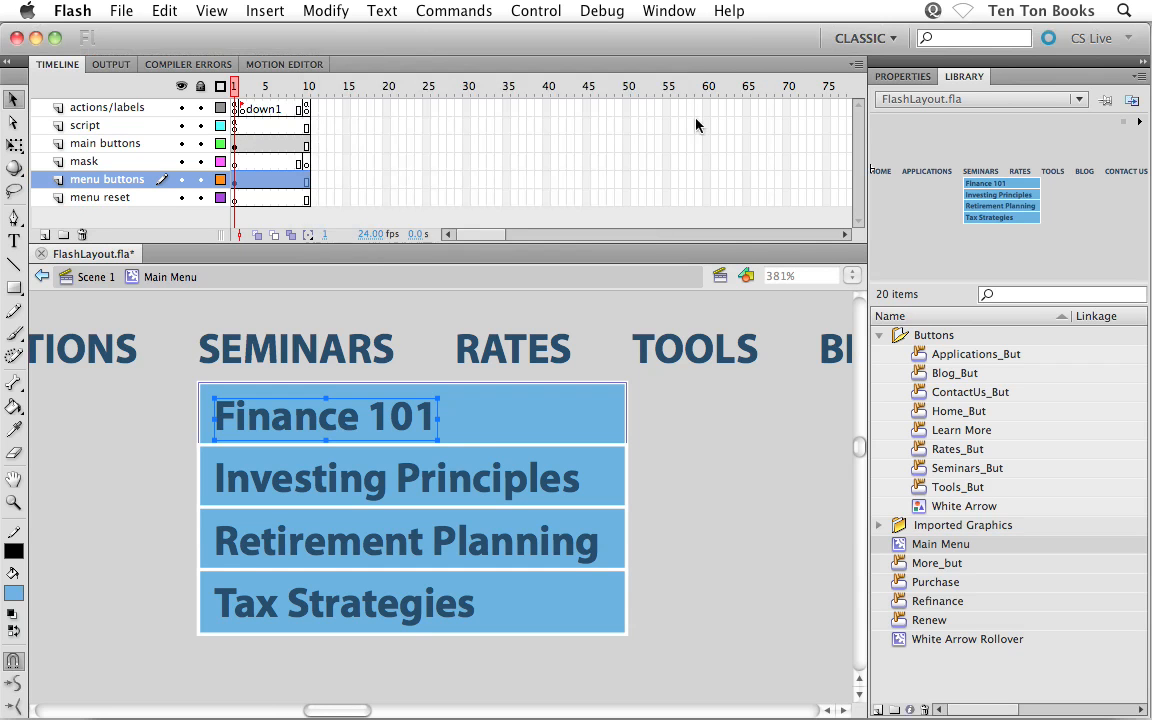
# - Convert the Investing Principles rectangle and its label into a button symbol named Sem_Inv
pyautogui.click(533, 490)
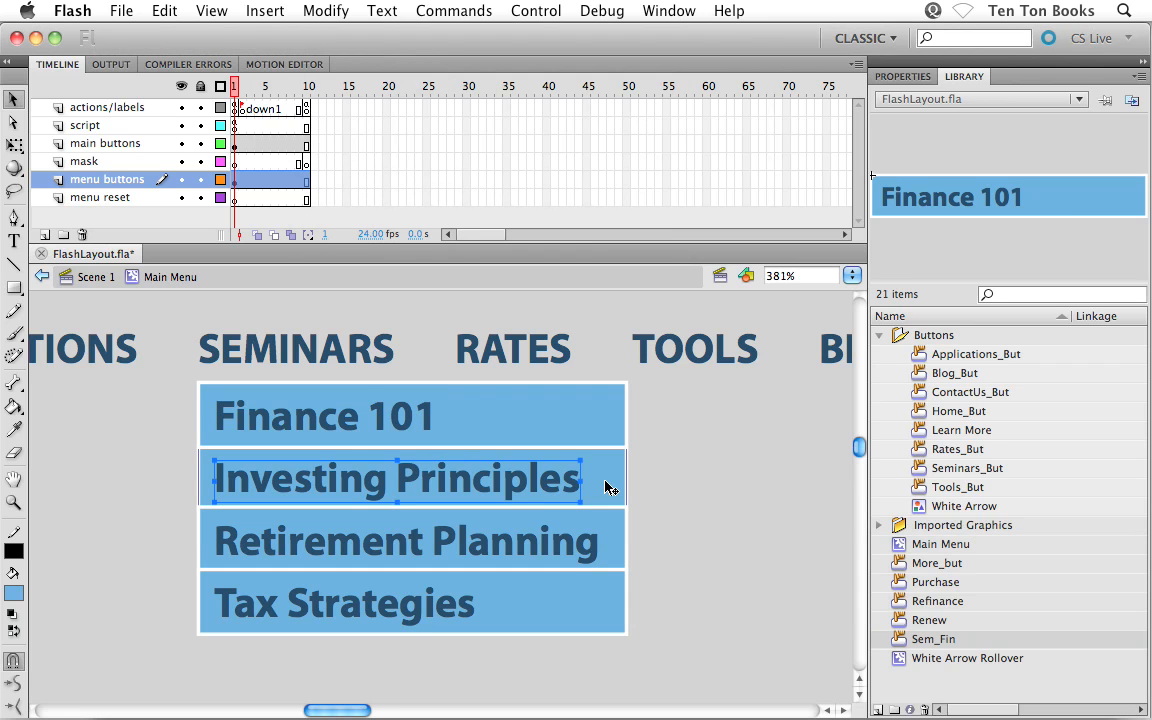
pyautogui.press('F8')
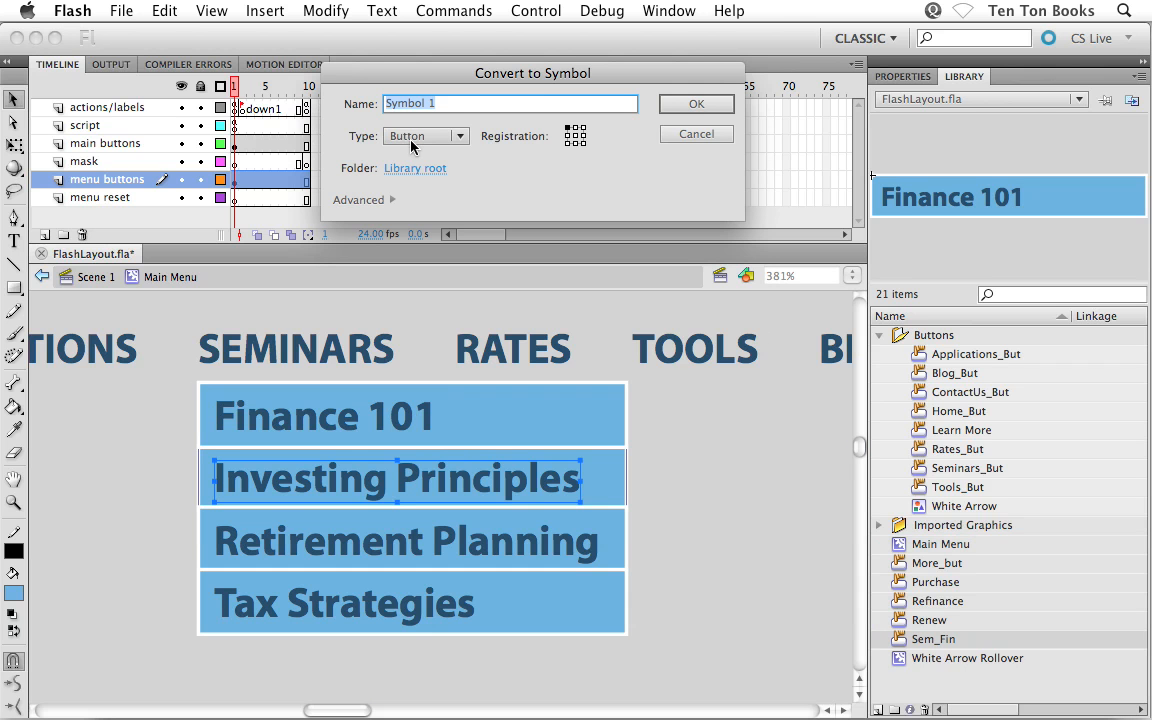
pyautogui.write('Sem_Inv')
pyautogui.click(676, 105)
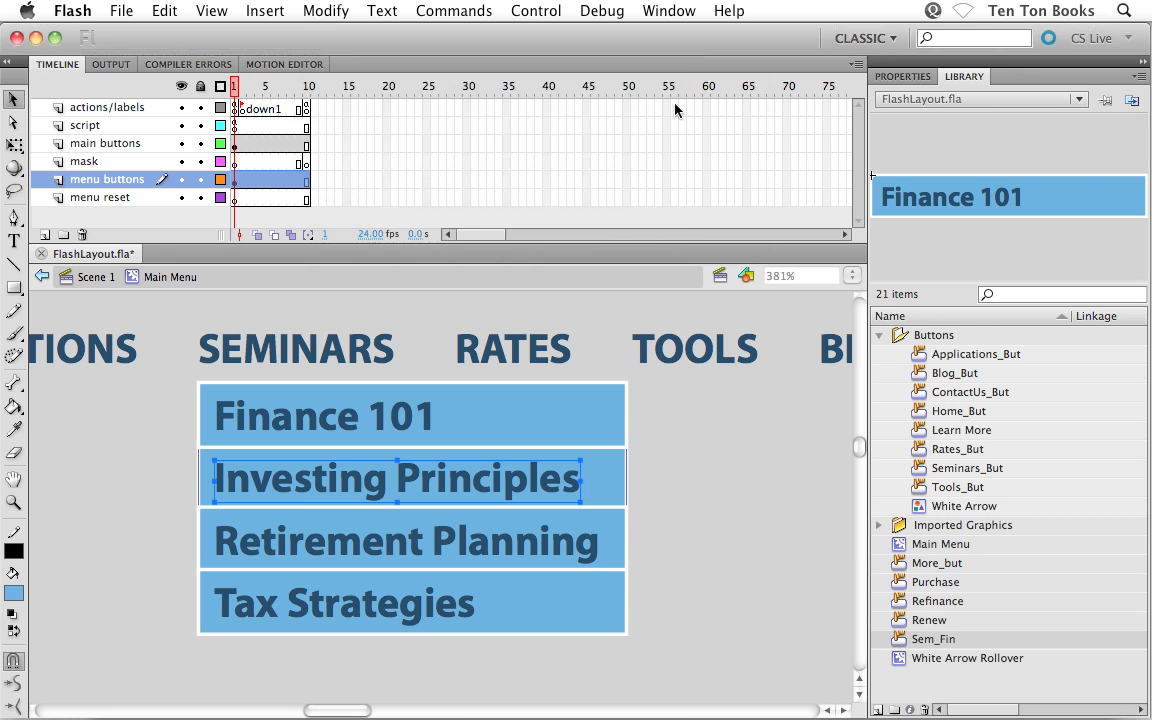
# - Convert the Retirement Planning rectangle and its label into a button symbol named Sem_Ret
pyautogui.click(560, 542)
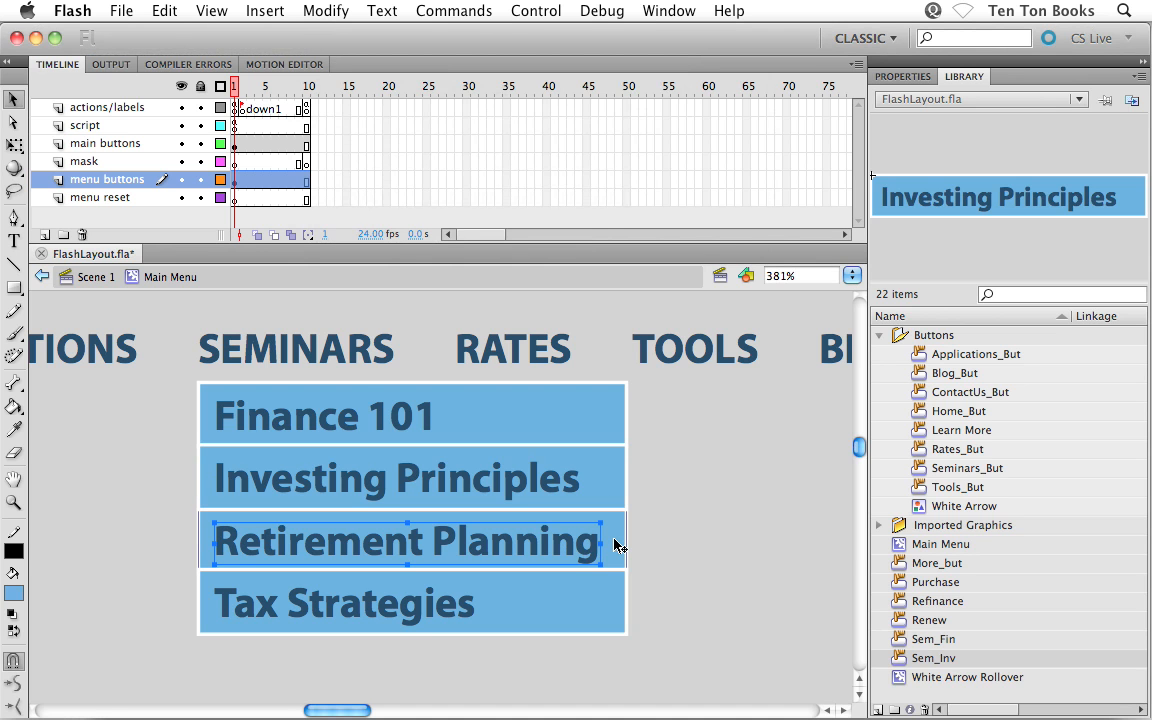
pyautogui.press('F8')
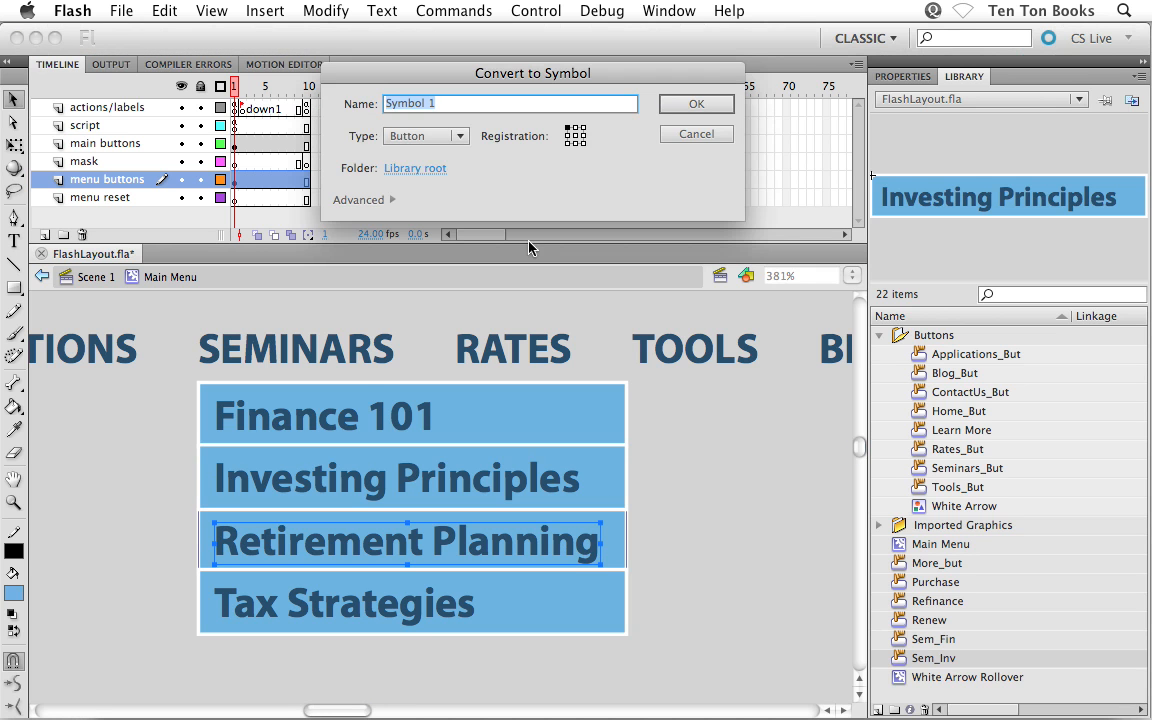
pyautogui.write('Sem')
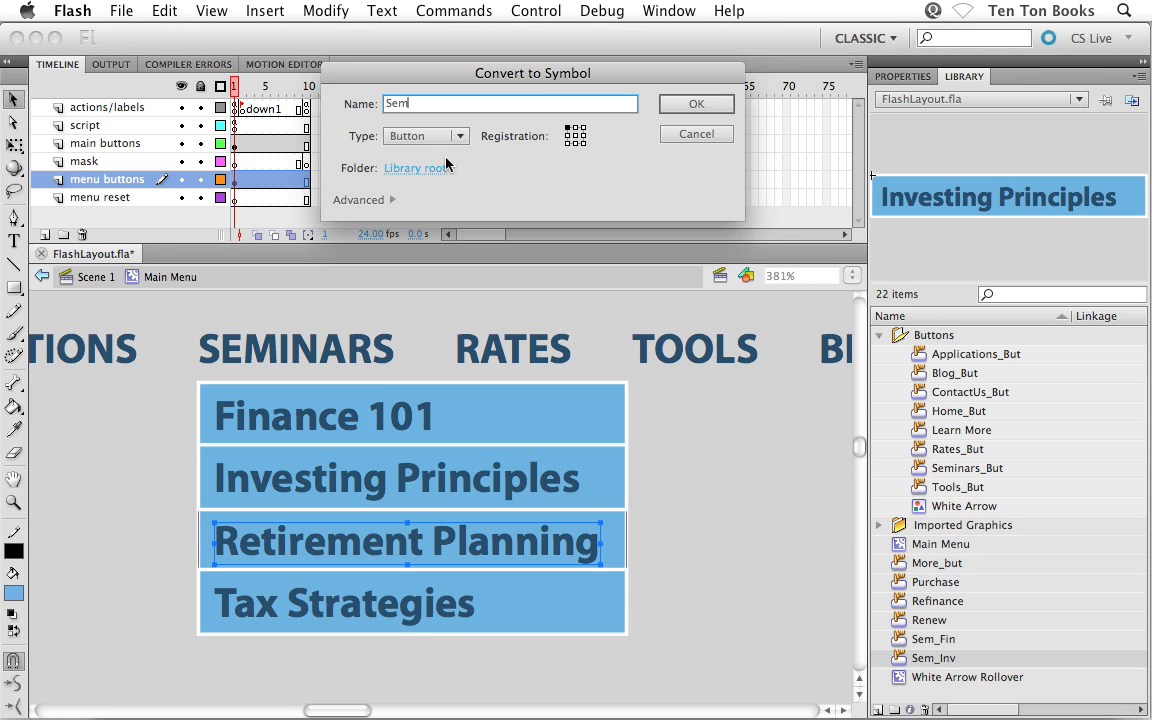
pyautogui.write('_Ret')
pyautogui.press('Return')
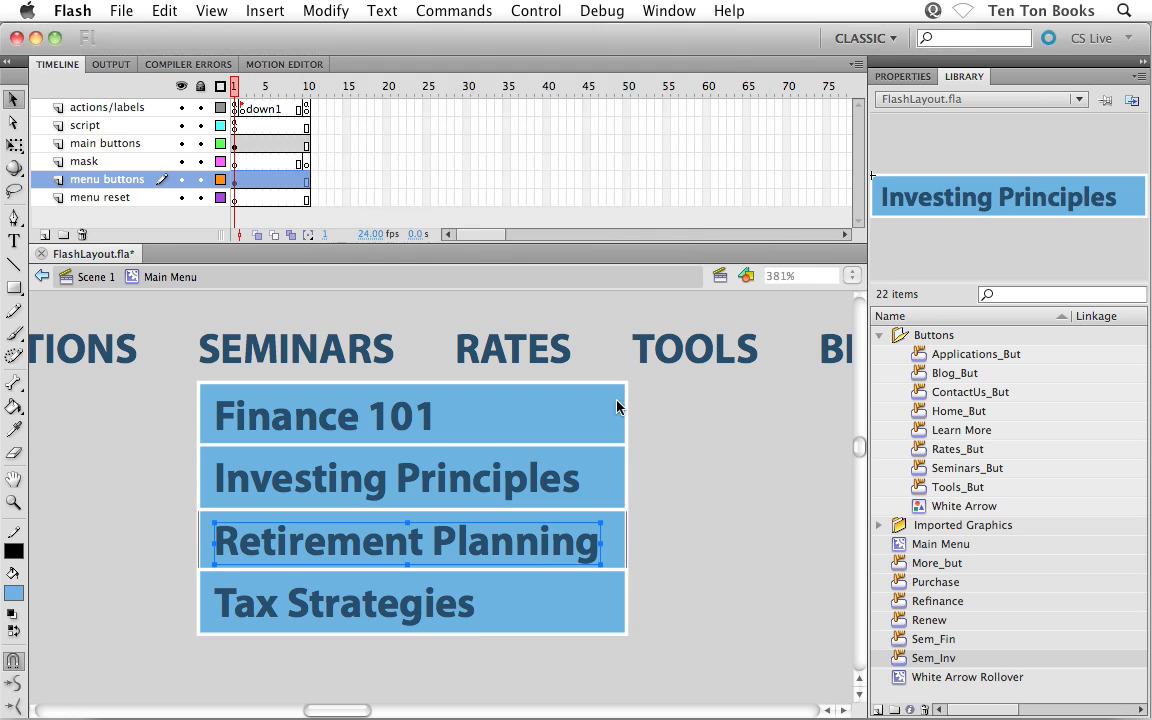
# - Convert the Tax Strategies rectangle and its label into a button symbol named Sem_Tax and save the document
pyautogui.click(445, 606)
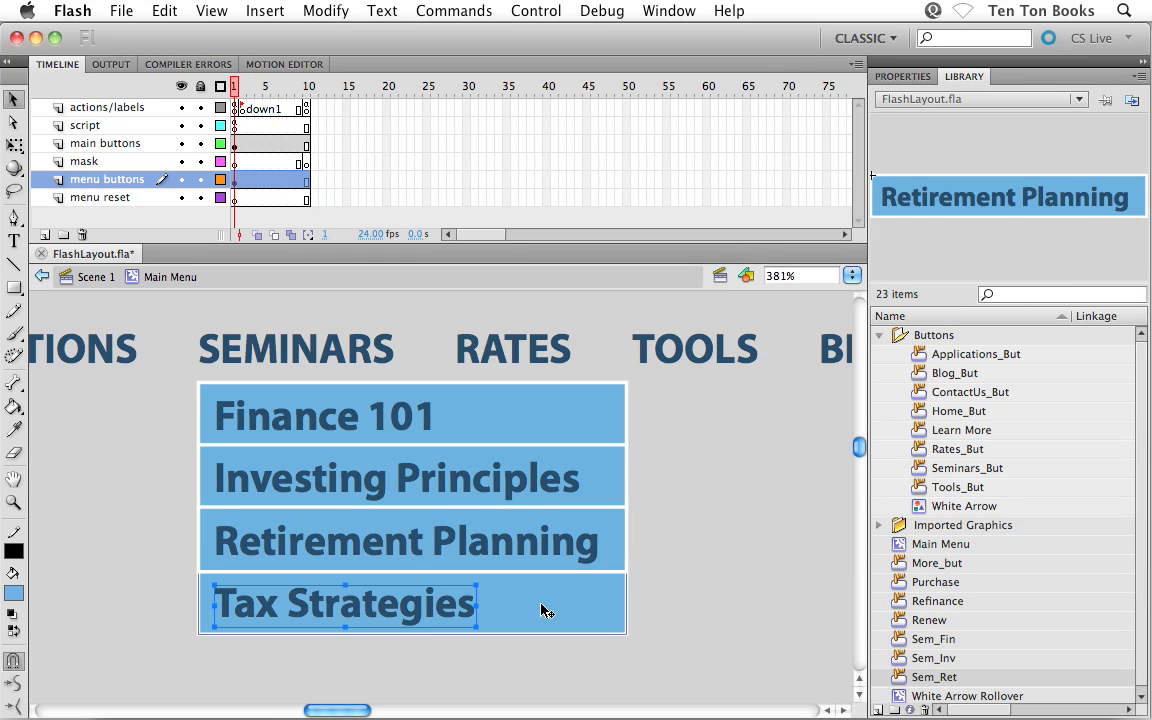
pyautogui.press('F8')
pyautogui.write('Sem')
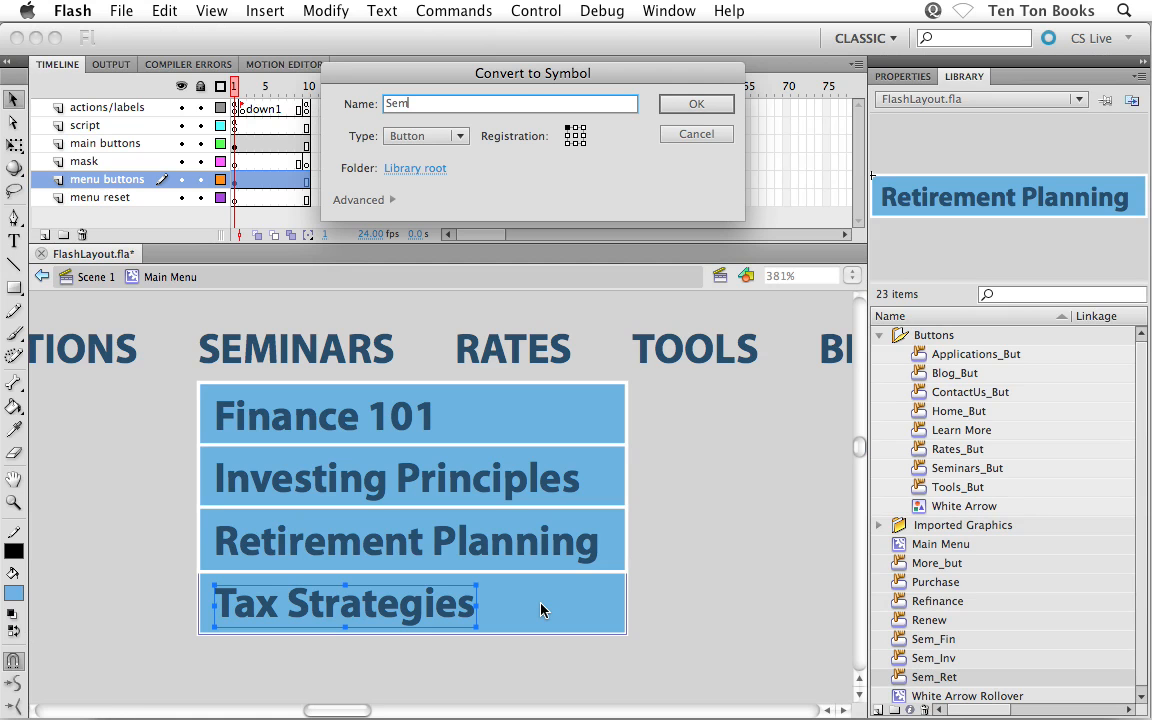
pyautogui.write('_Tax')
pyautogui.click(690, 106)
pyautogui.press('super+s')
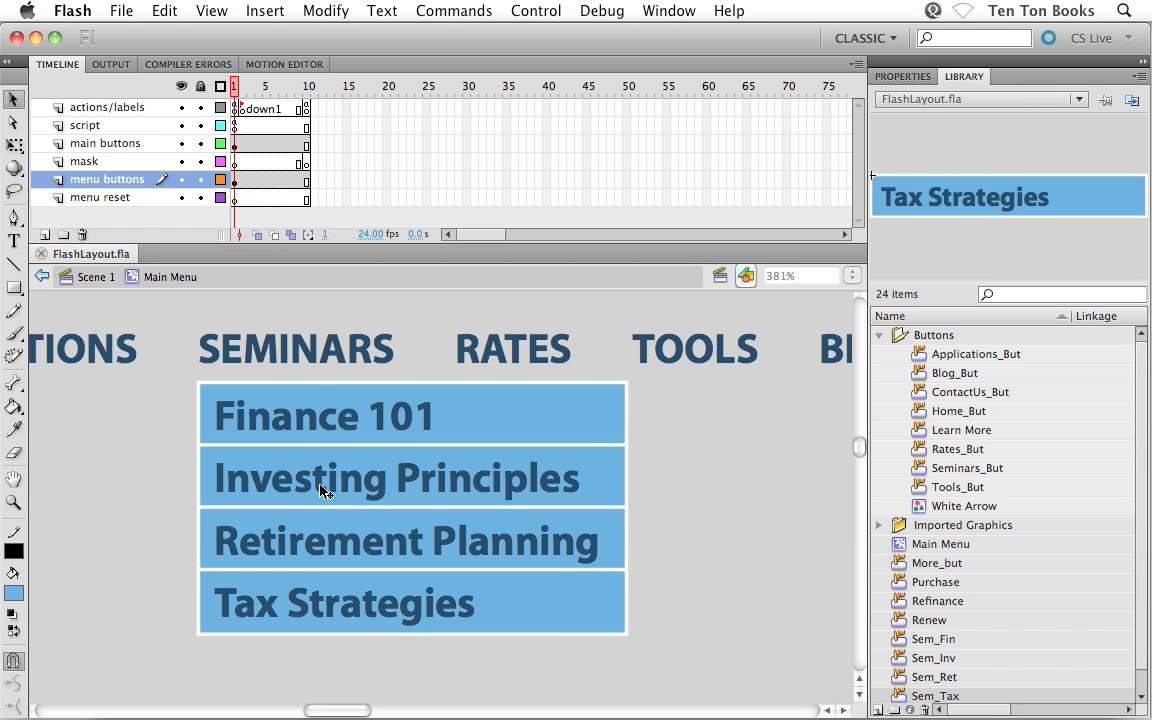
# - In frame 1 of the mask layer, draw a bright green rectangle without a stroke over the whole drop-down menu
pyautogui.click(236, 165)
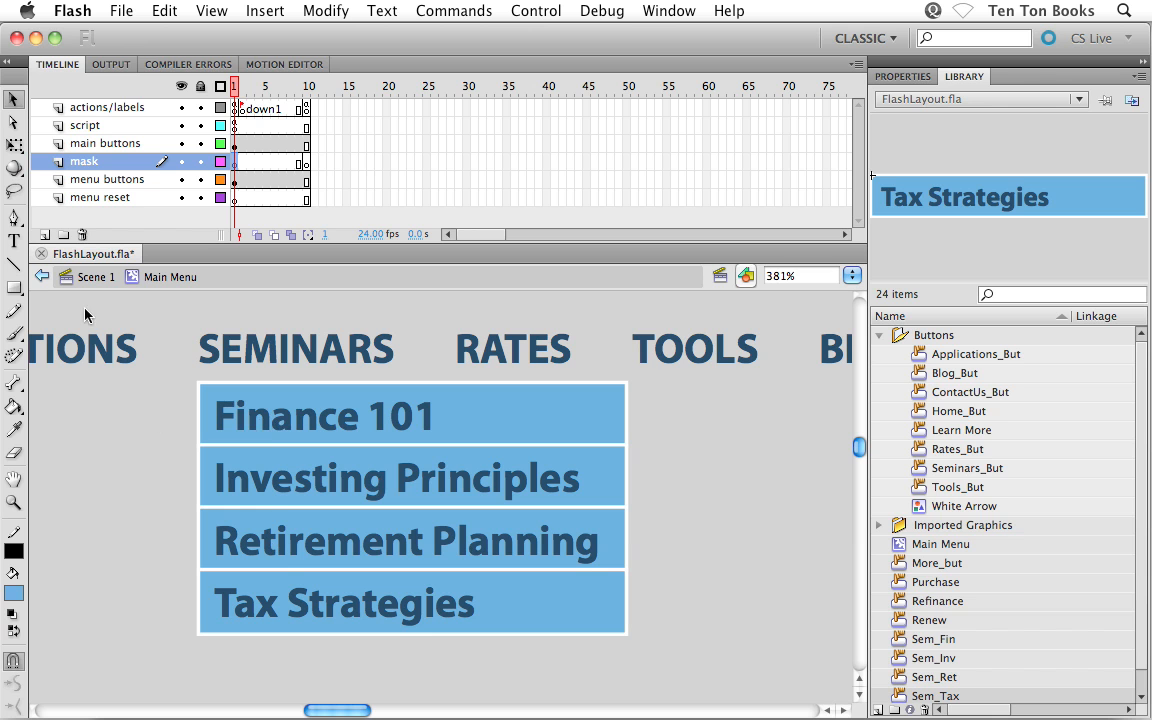
pyautogui.click(15, 288)
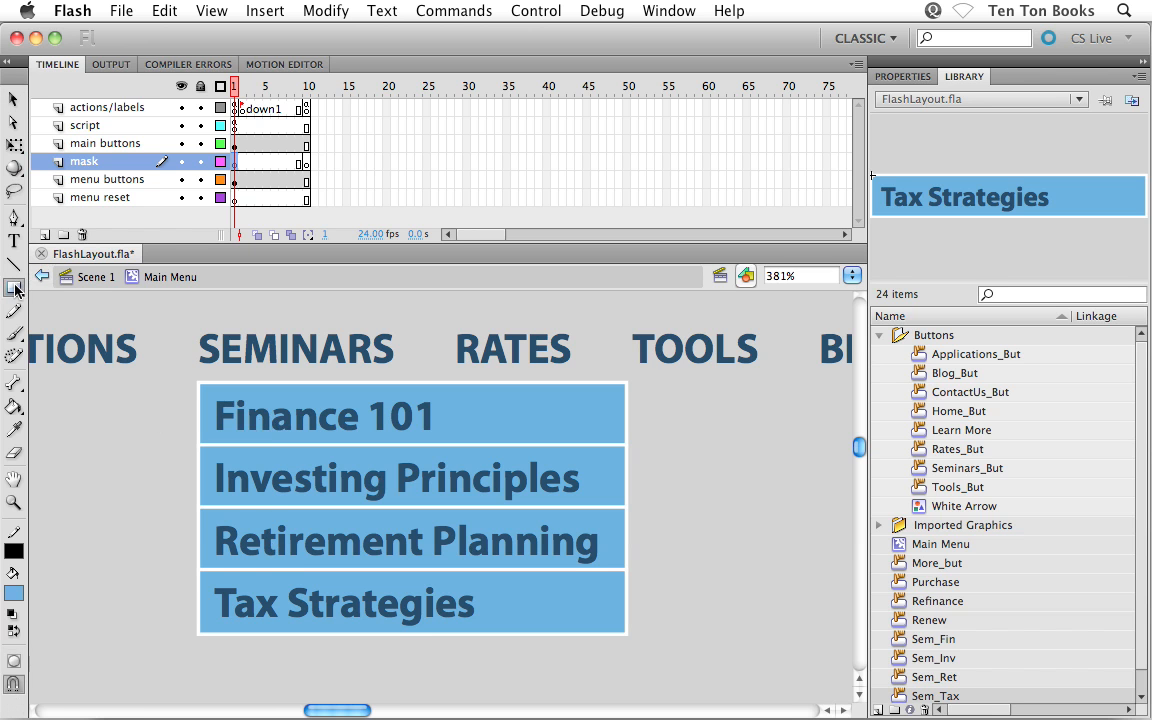
pyautogui.click(12, 558)
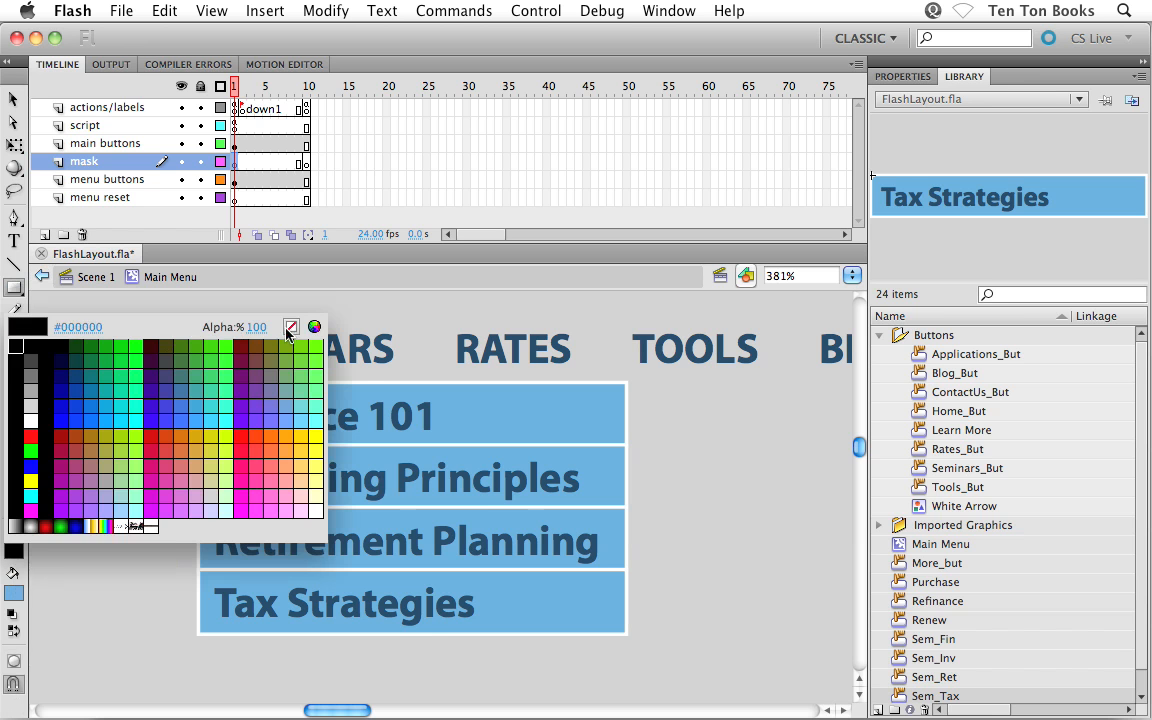
pyautogui.click(291, 327)
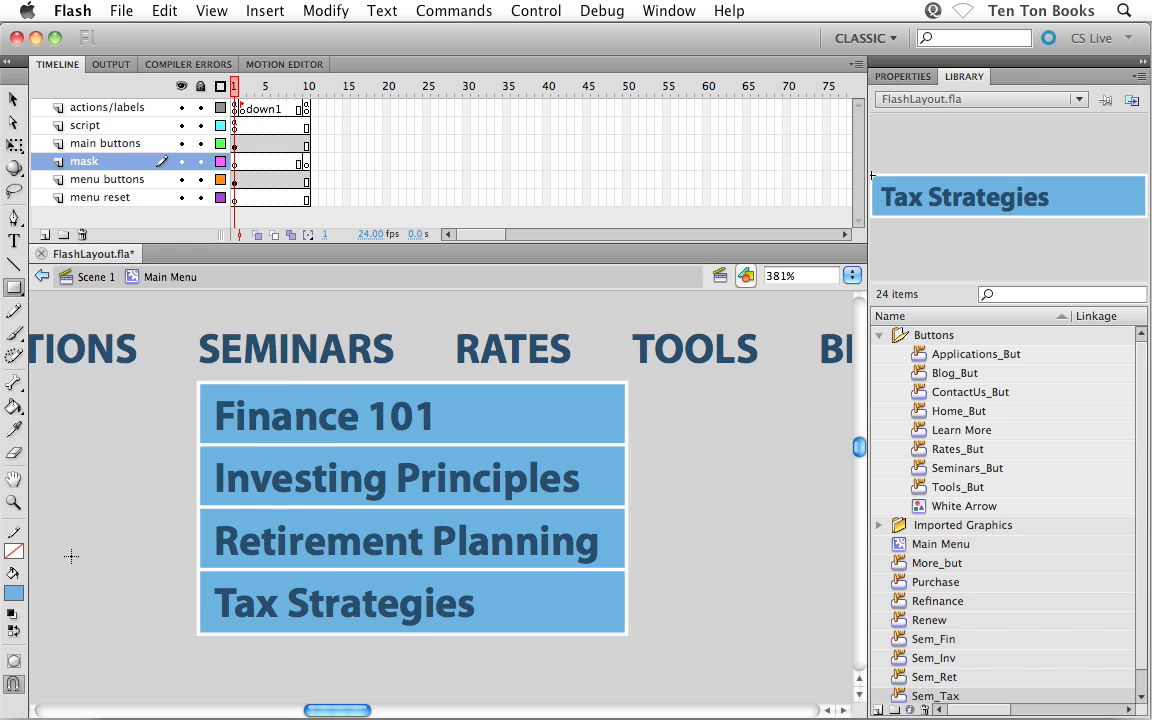
pyautogui.click(15, 593)
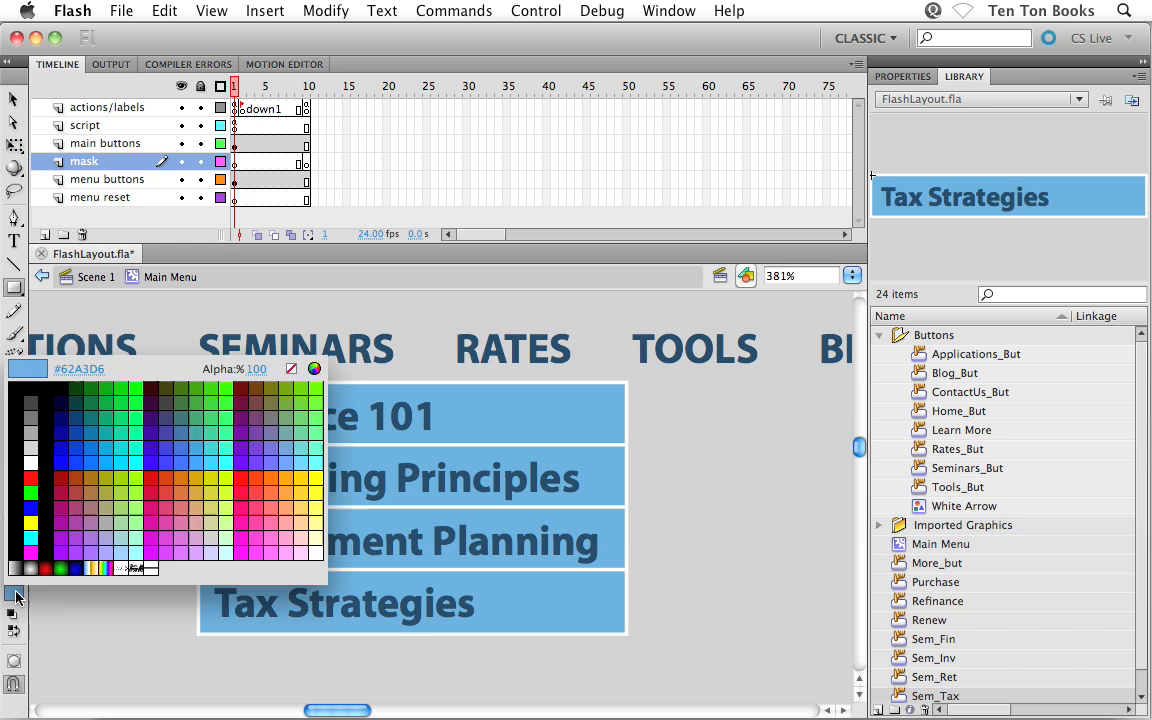
pyautogui.click(37, 487)
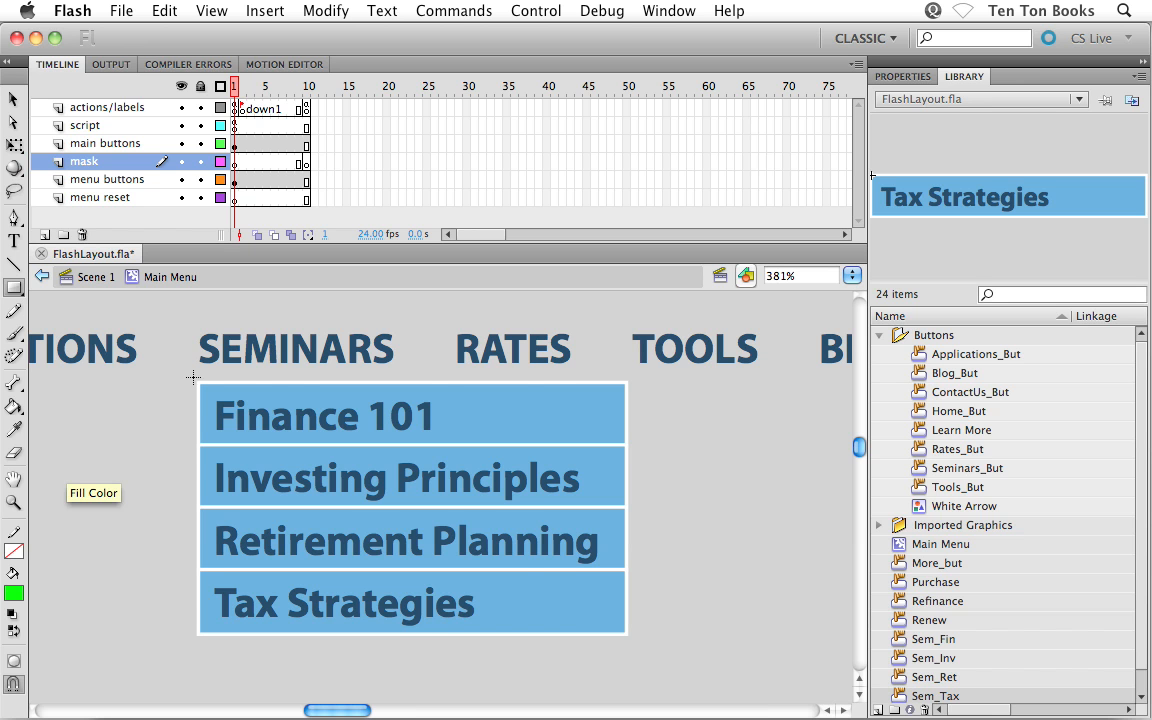
pyautogui.moveTo(198, 375); pyautogui.dragTo(638, 645)
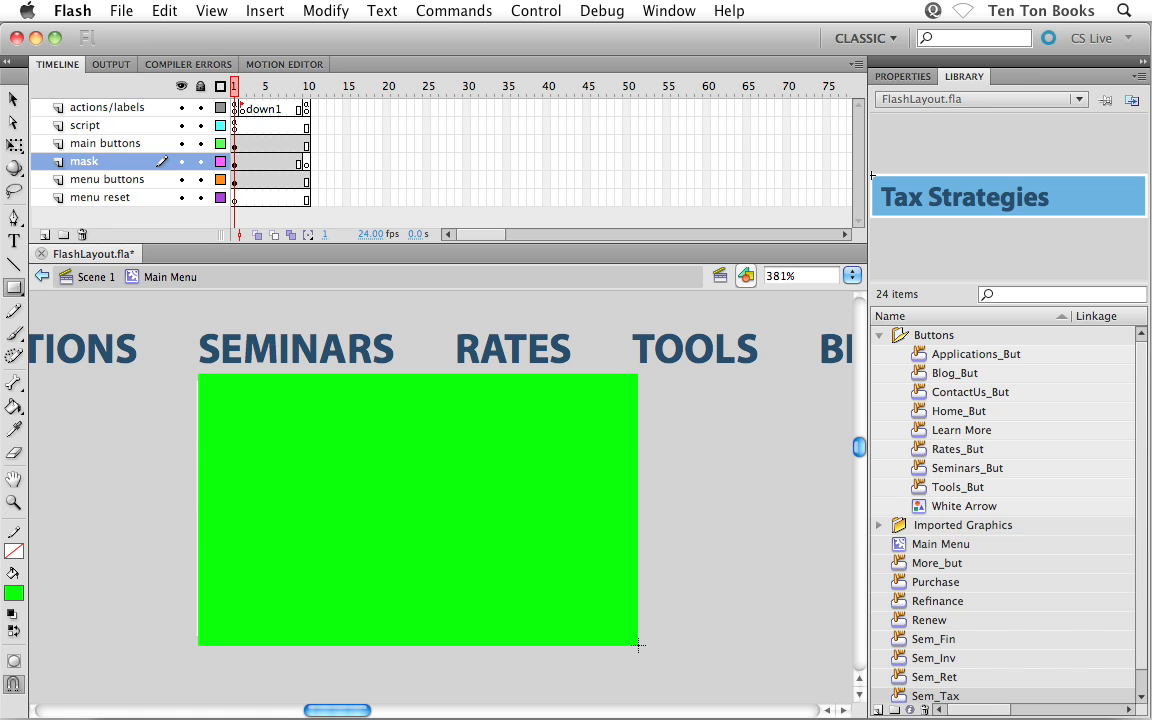
# - Select the green rectangle and nudge it slightly left so it extends past the menu's left edge
pyautogui.click(13, 99)
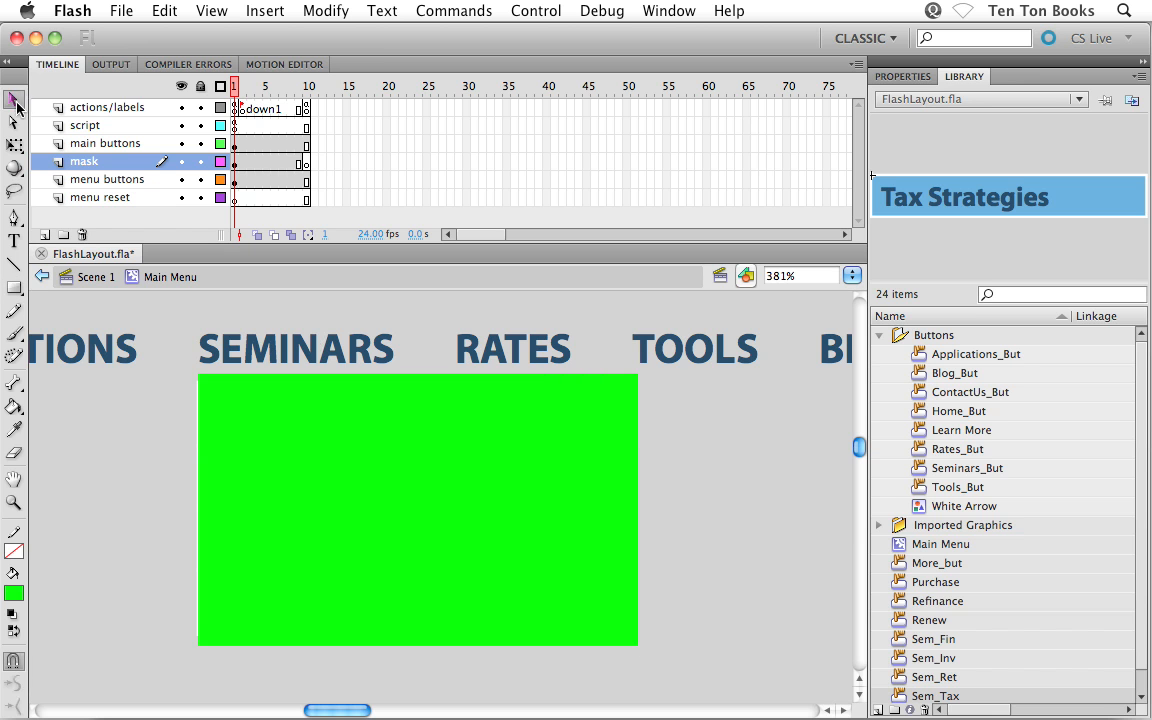
pyautogui.click(280, 473)
pyautogui.press('Left')
pyautogui.press('Left')
pyautogui.press('Left')
pyautogui.press('Left')
pyautogui.press('Left')
pyautogui.press('Left')
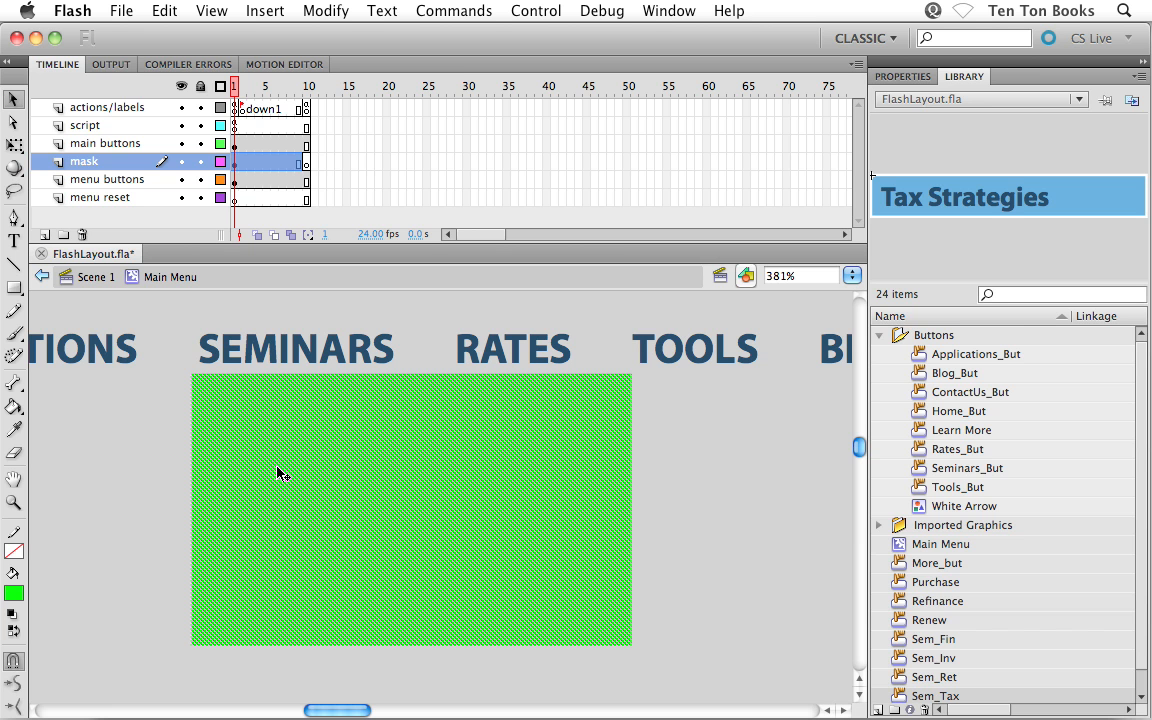
# - Convert the green rectangle into a graphic symbol named mask
pyautogui.click(326, 11)
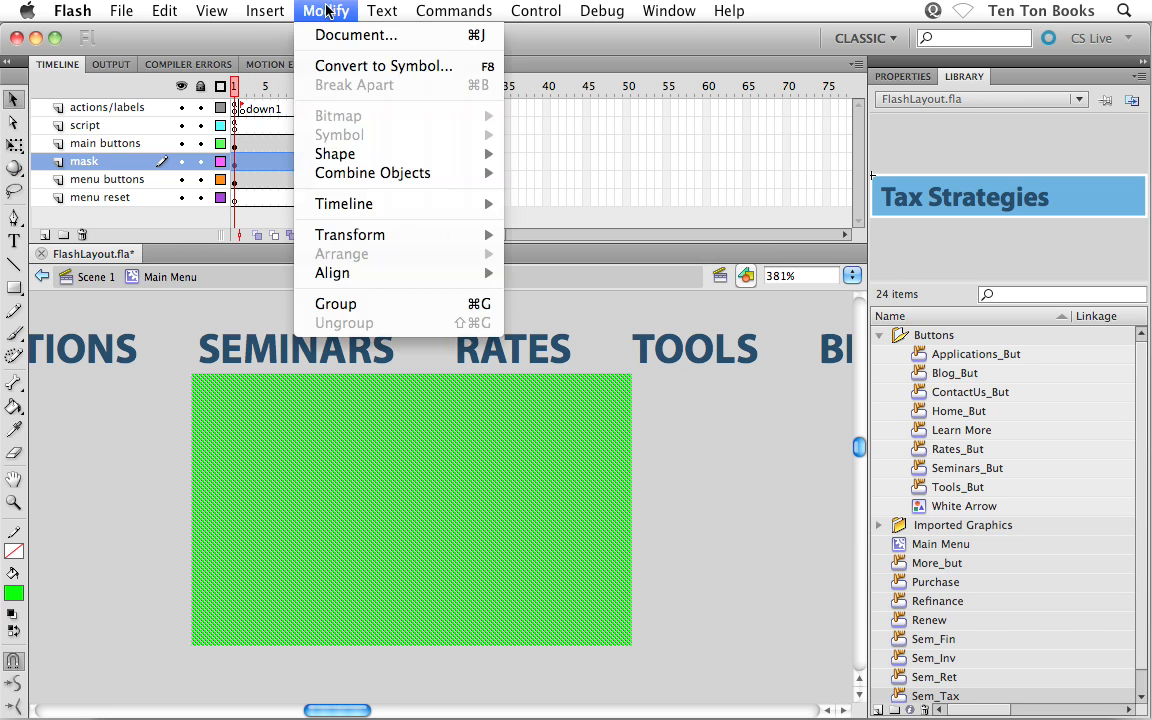
pyautogui.click(380, 66)
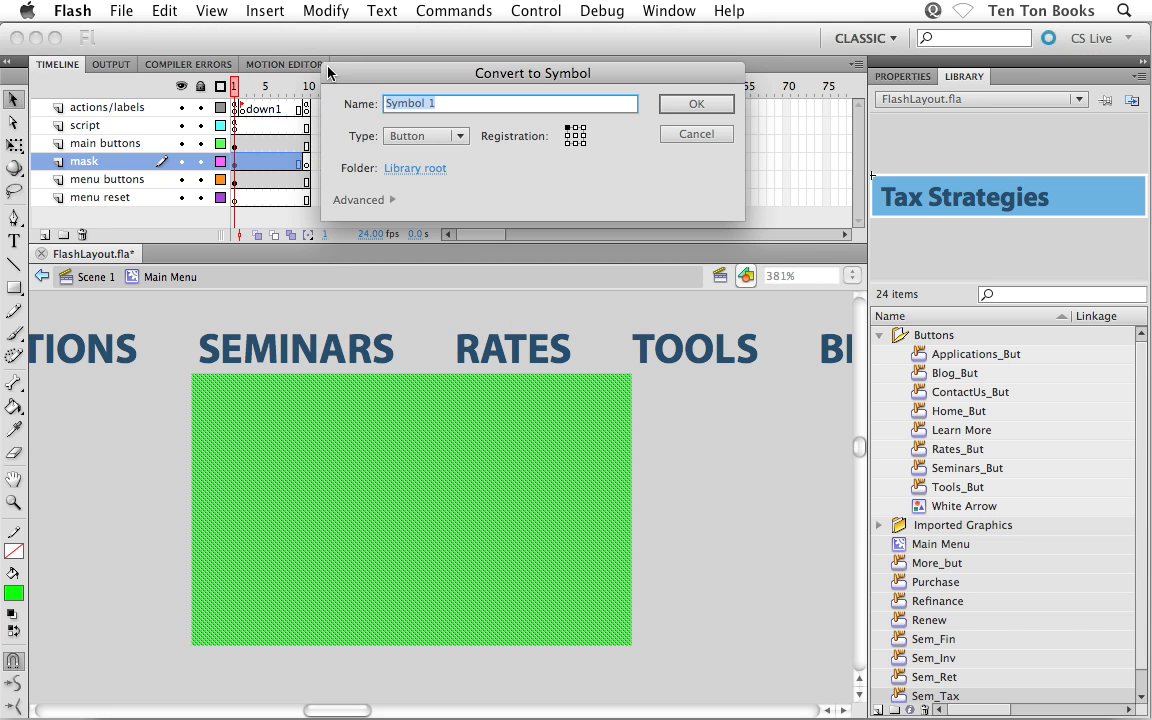
pyautogui.click(420, 137)
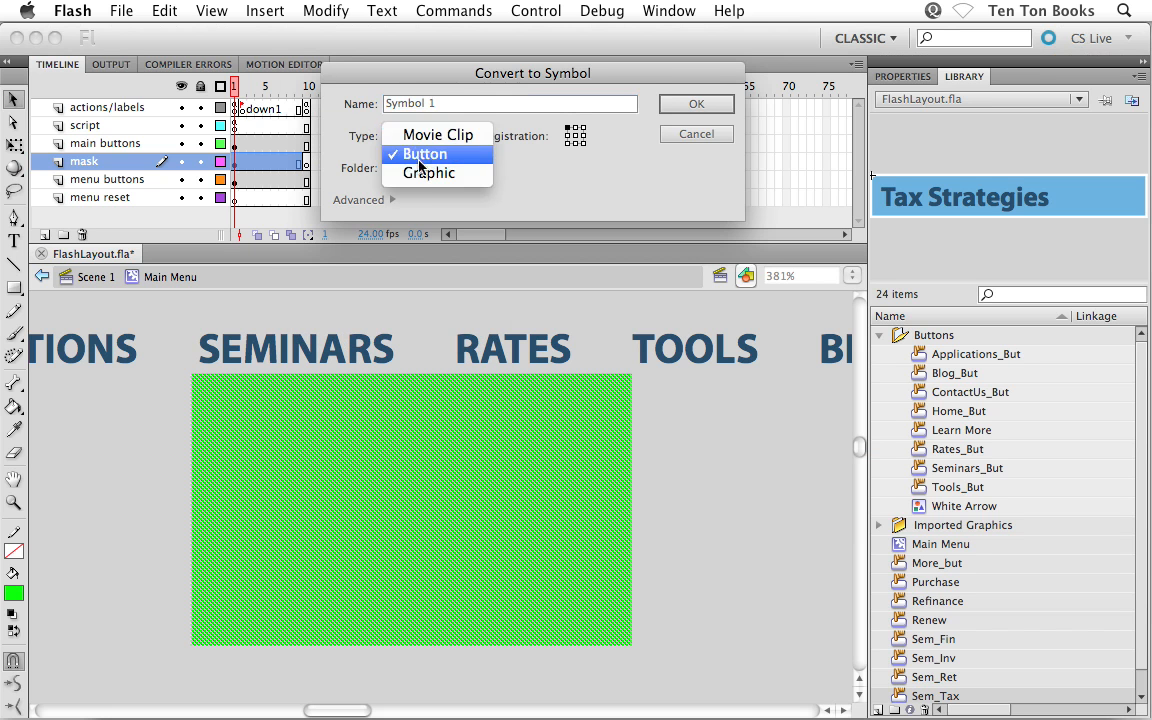
pyautogui.click(428, 173)
pyautogui.moveTo(437, 103); pyautogui.dragTo(363, 104)
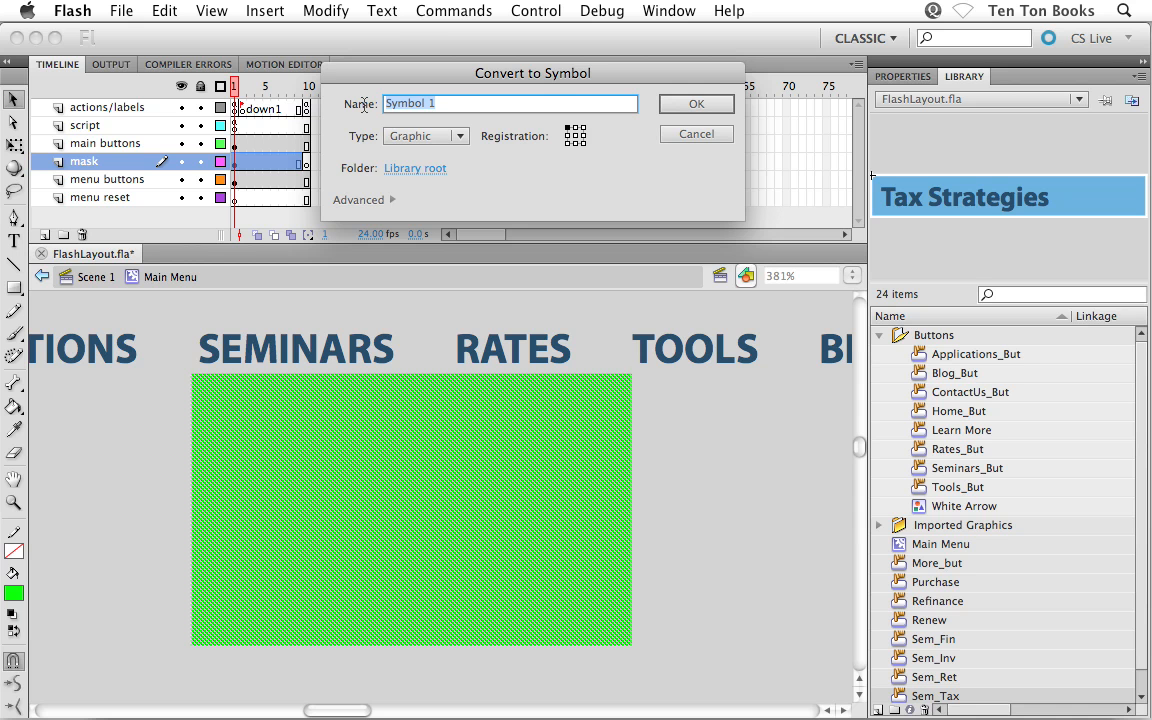
pyautogui.write('mask')
pyautogui.click(692, 104)
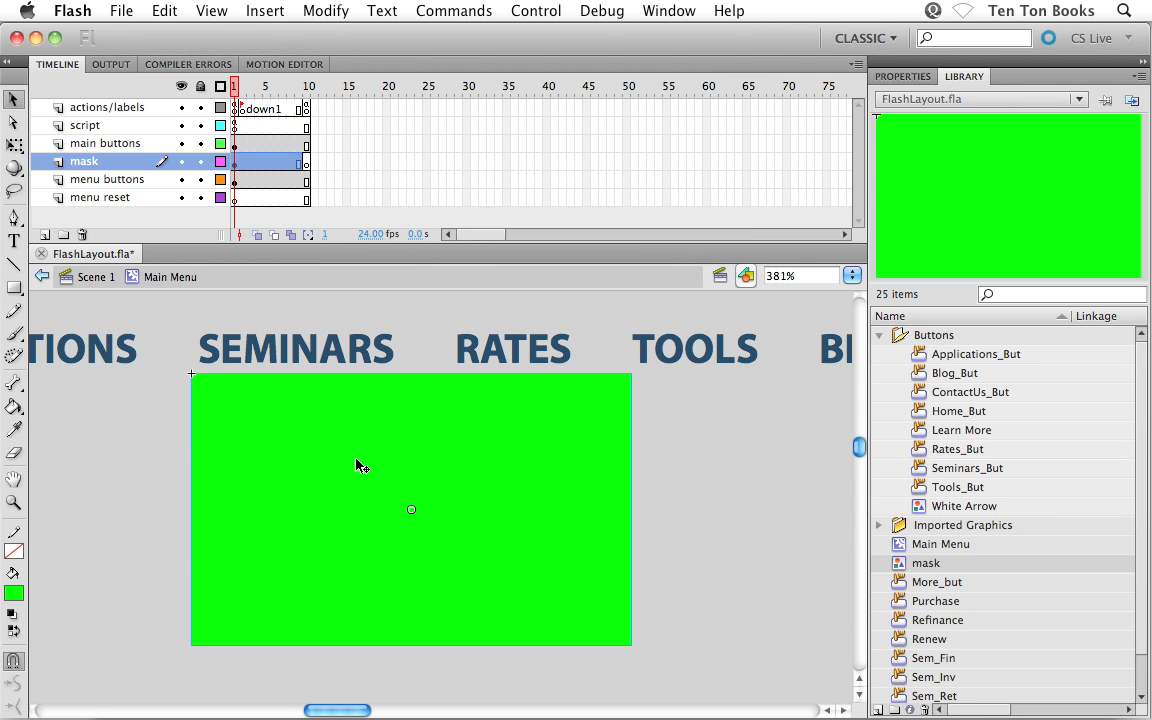
# - Add a keyframe at frame 10 of the mask layer and, in frame 1, move the mask straight up above the drop-down menu
pyautogui.click(306, 163)
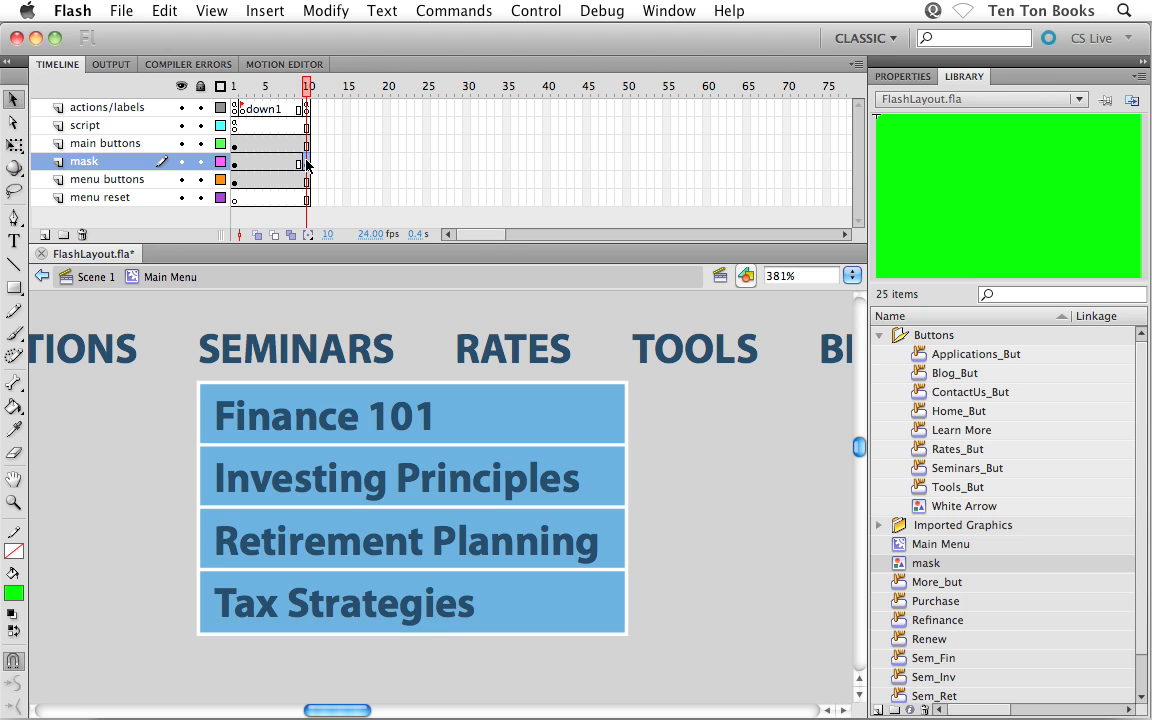
pyautogui.press('F6')
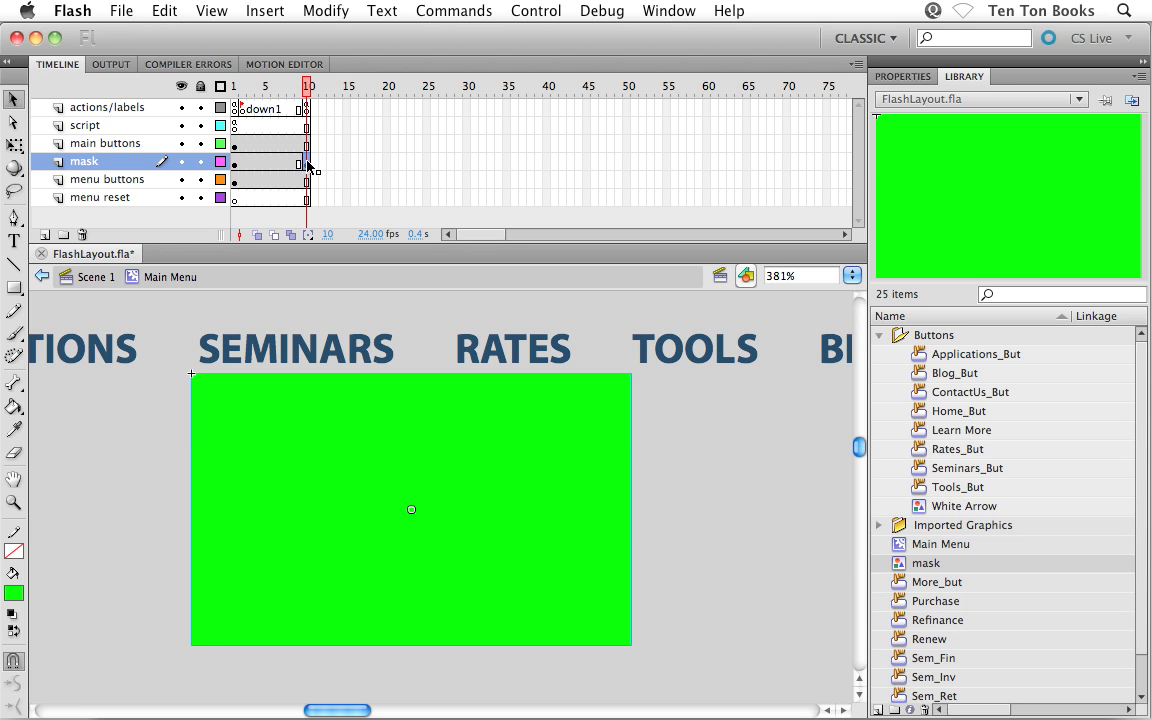
pyautogui.click(236, 166)
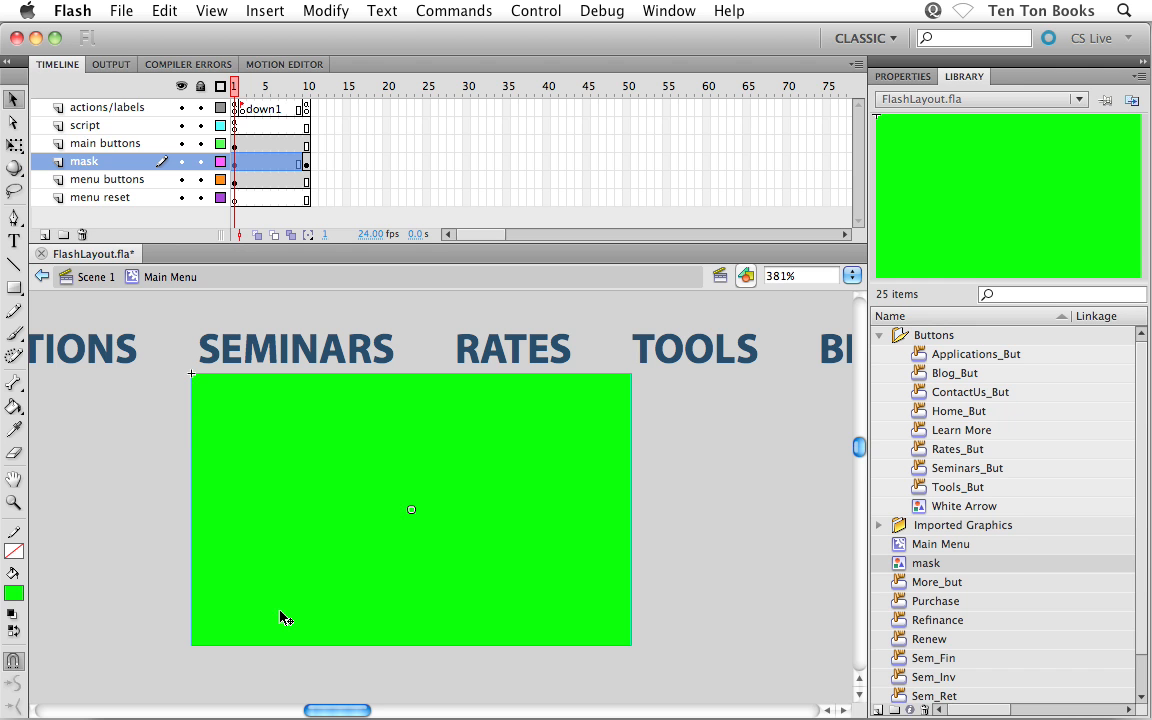
pyautogui.moveTo(280, 620); pyautogui.dragTo(293, 359)
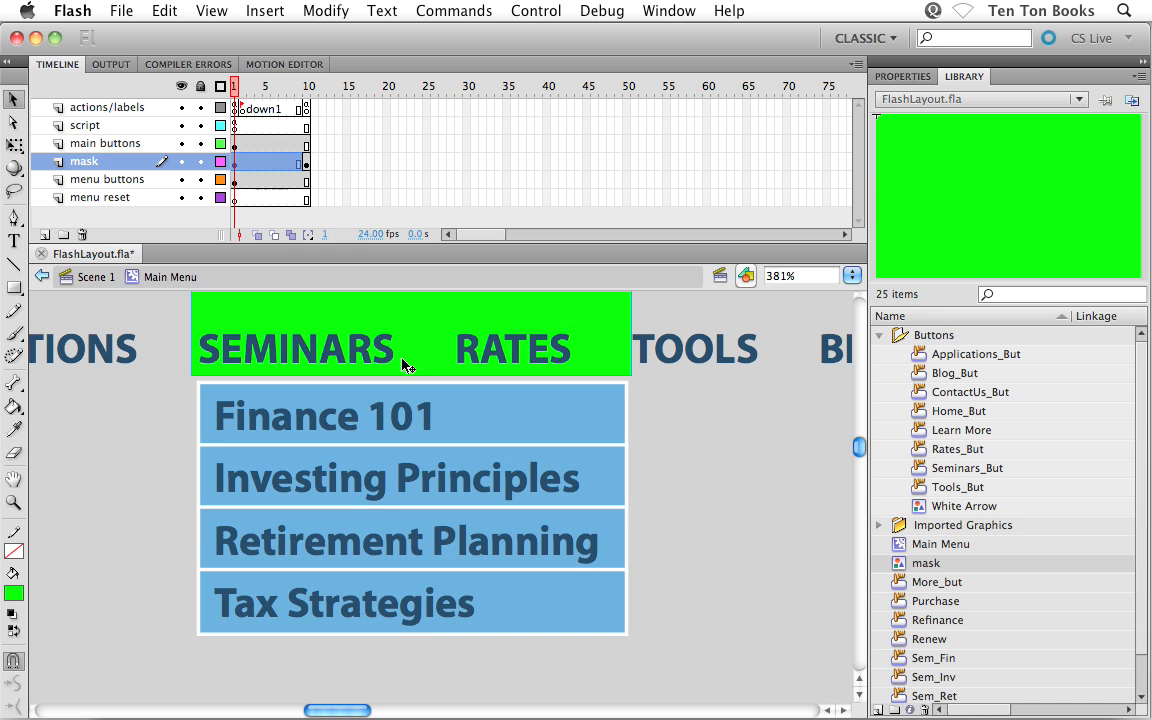
# - Create a classic tween between frames 1 and 10 of the mask layer and scrub the timeline to preview the slide
pyautogui.click(260, 166)
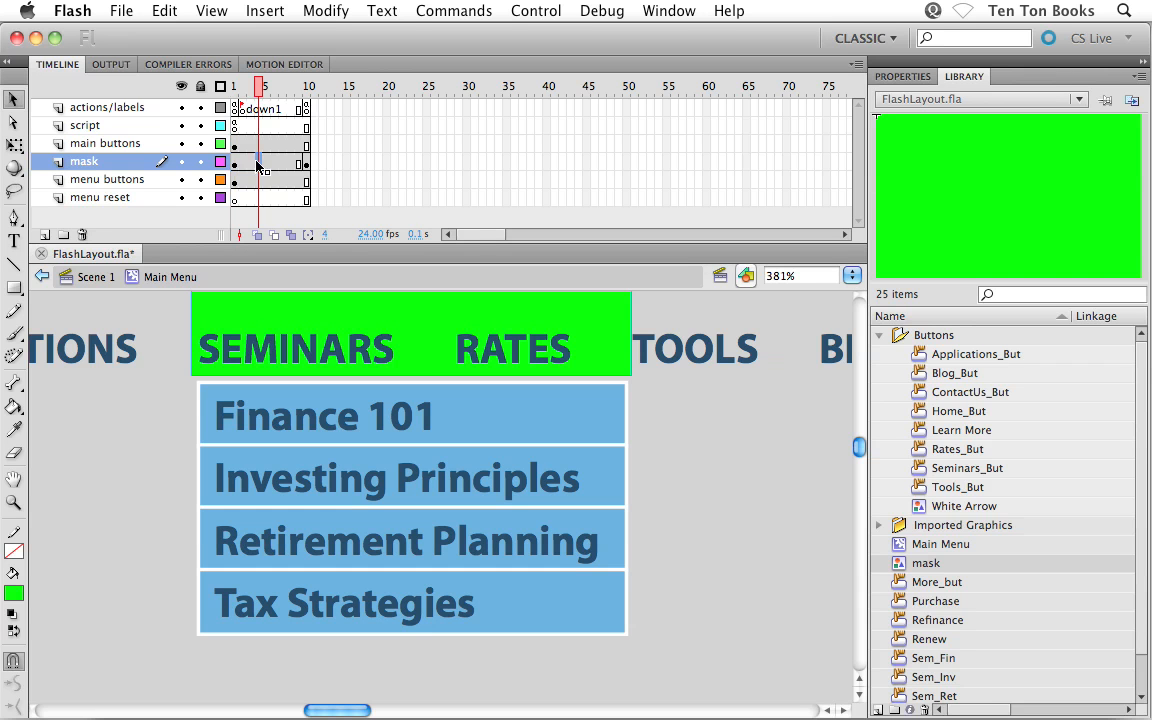
pyautogui.click(233, 166)
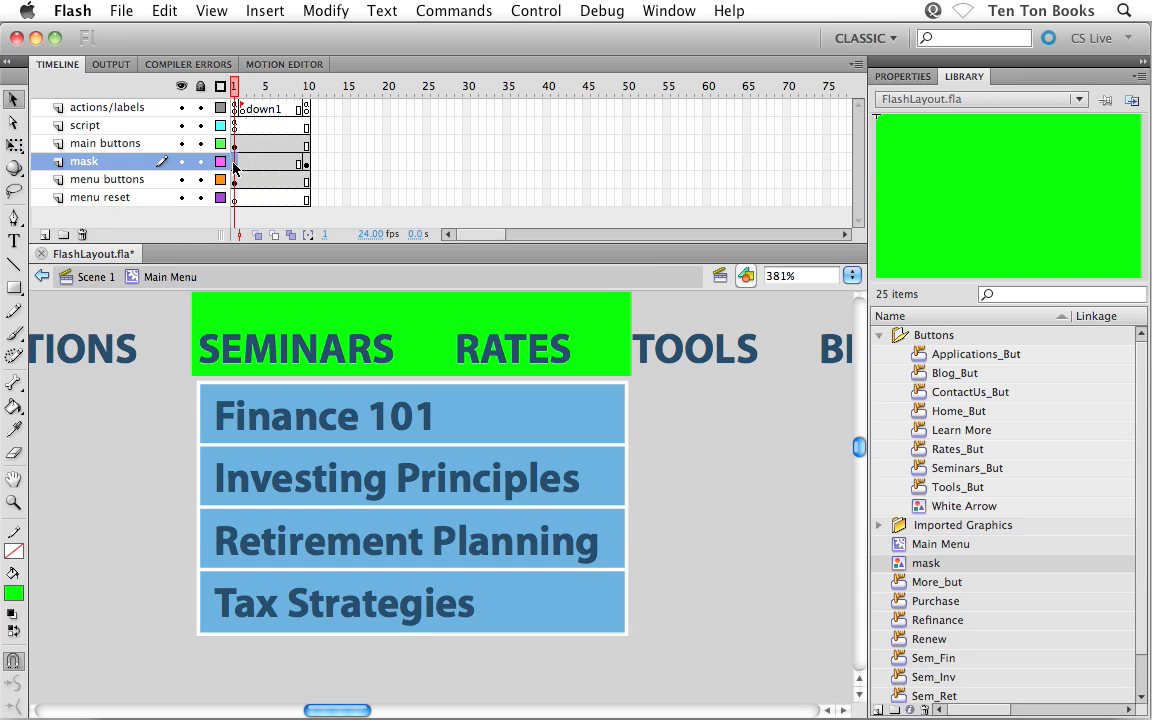
pyautogui.click(307, 166)
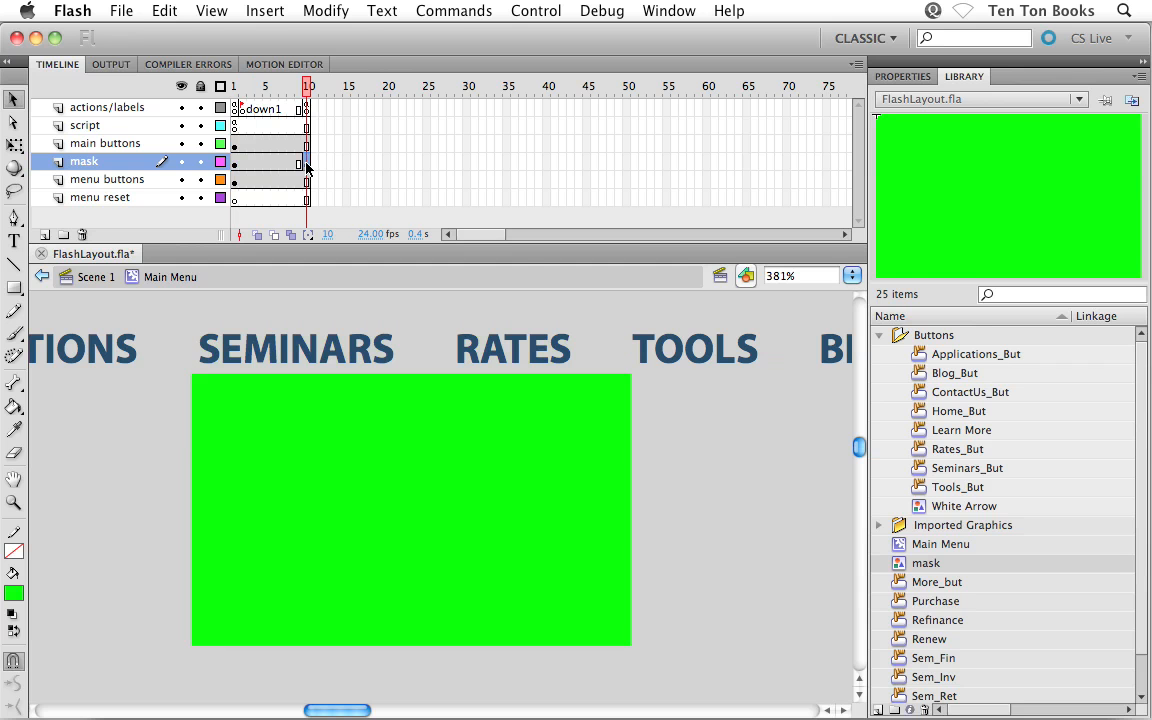
pyautogui.click(250, 166)
pyautogui.rightClick(252, 166)
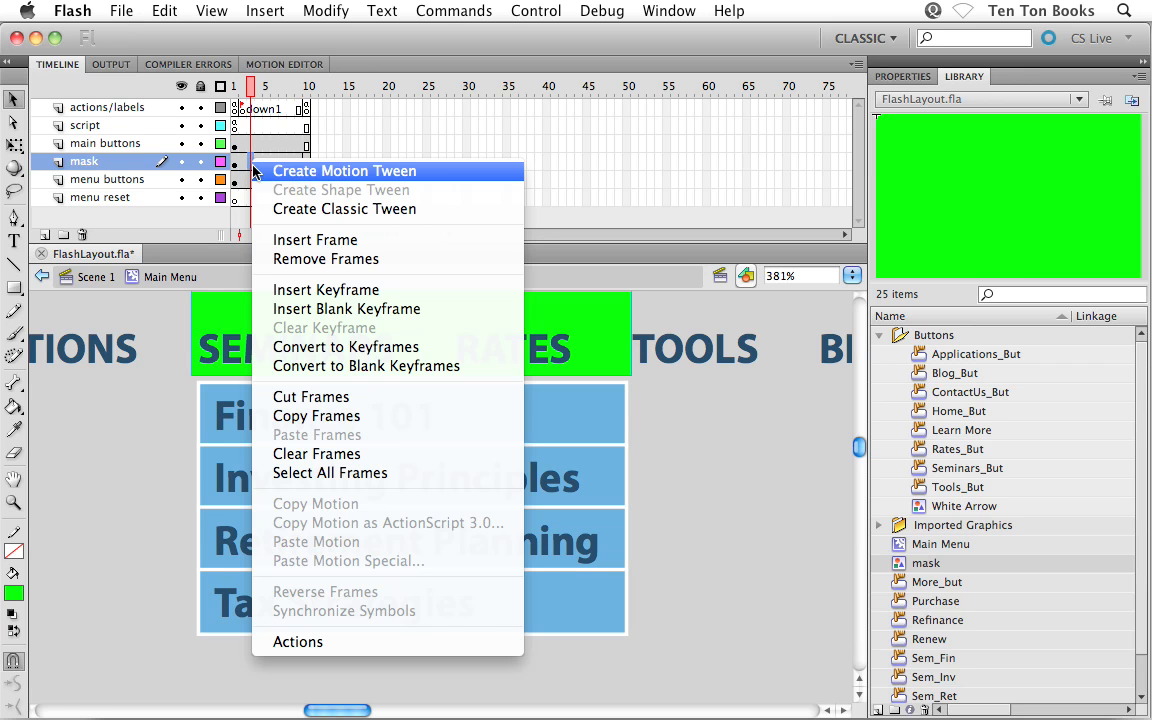
pyautogui.click(262, 209)
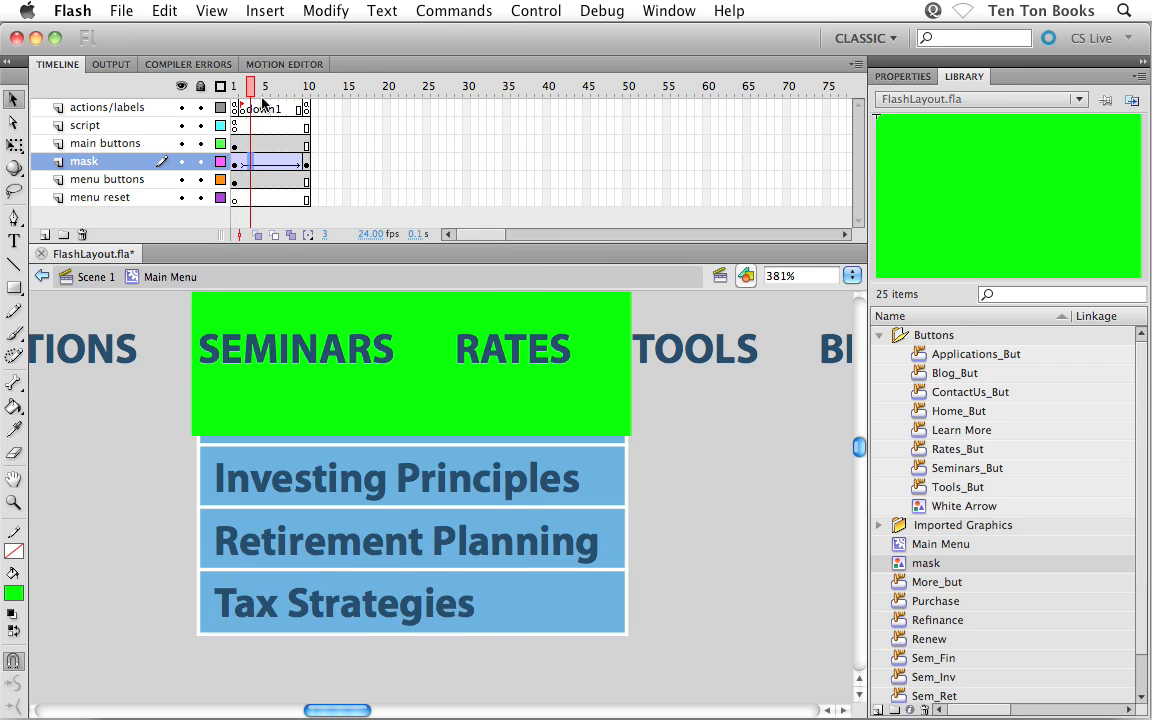
pyautogui.moveTo(251, 86)
pyautogui.mouseDown()
pyautogui.moveTo(303, 86)
pyautogui.moveTo(235, 86)
pyautogui.mouseUp()
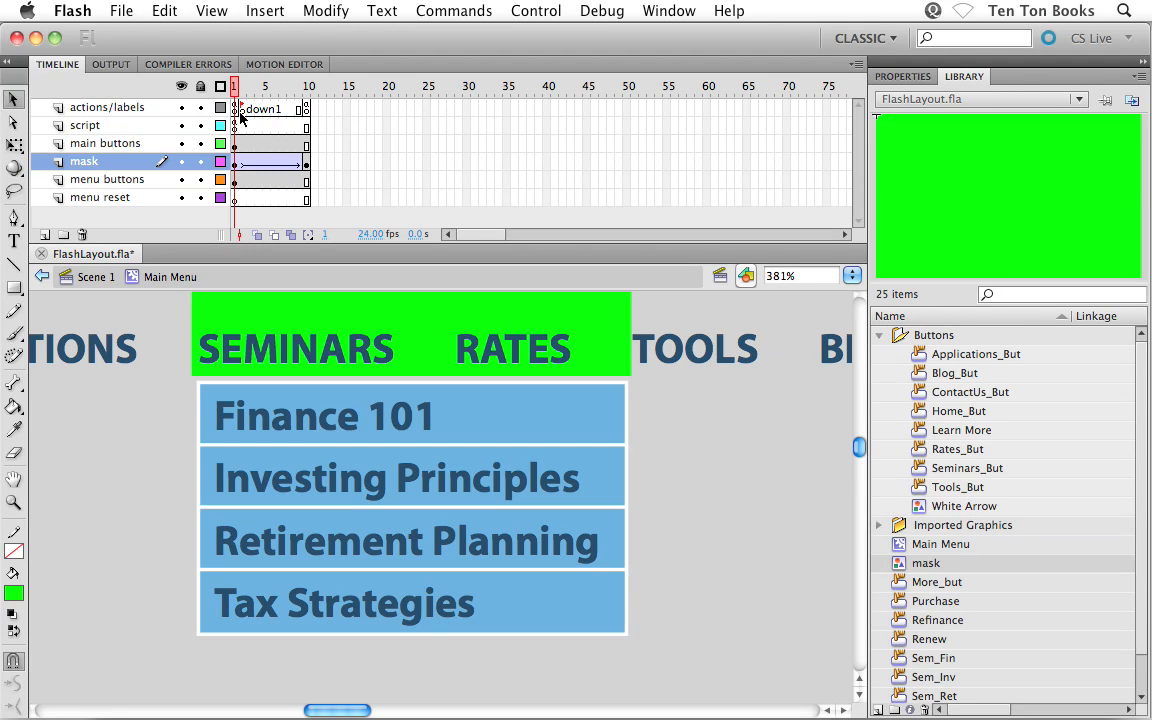
pyautogui.moveTo(233, 86); pyautogui.dragTo(268, 92)
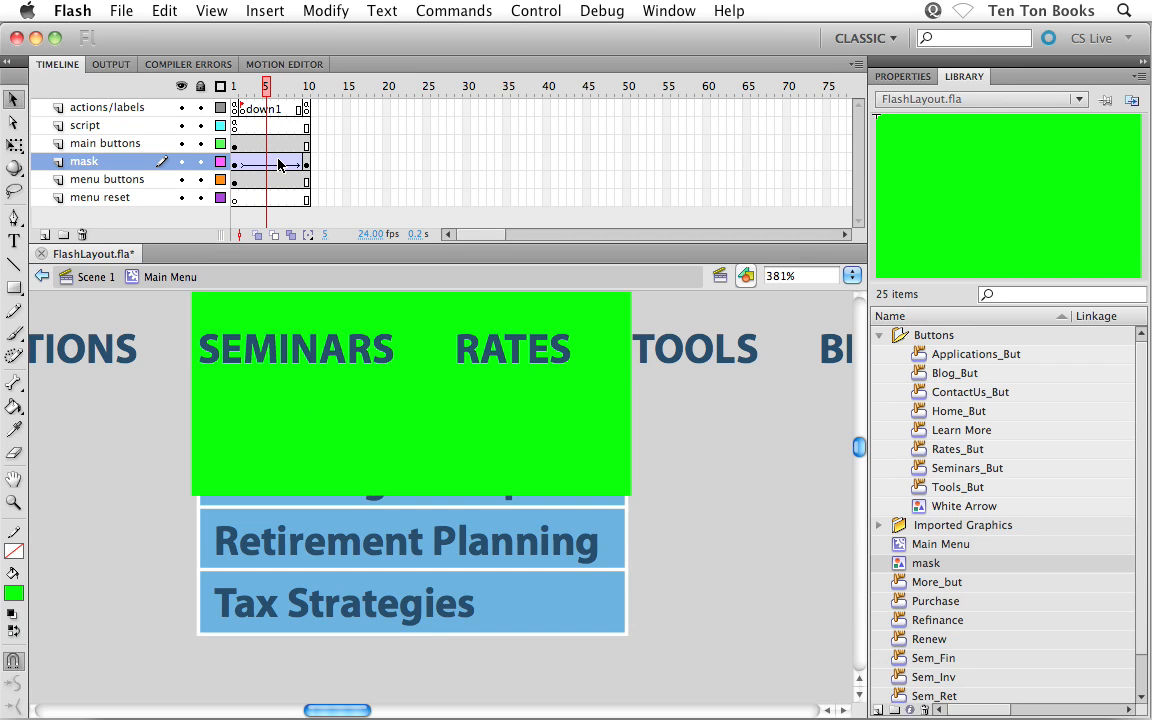
# - Turn the mask layer into a mask for the menu buttons layer and scrub the timeline to check the drop-down reveal
pyautogui.rightClick(132, 167)
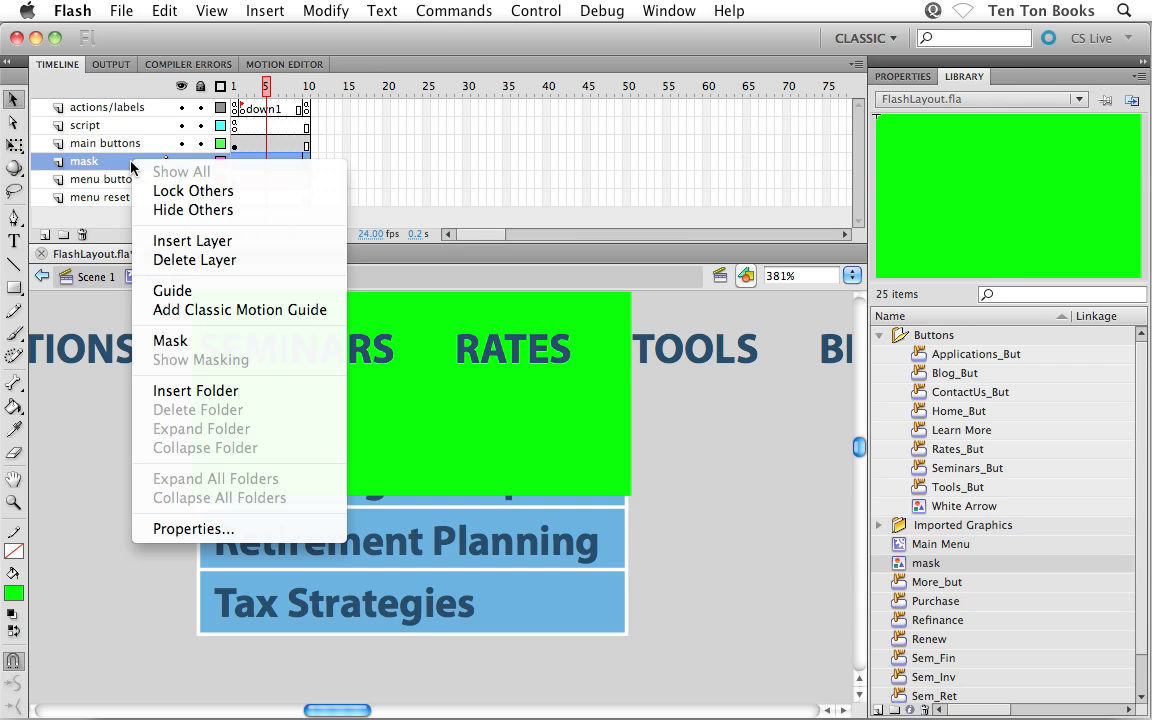
pyautogui.click(165, 342)
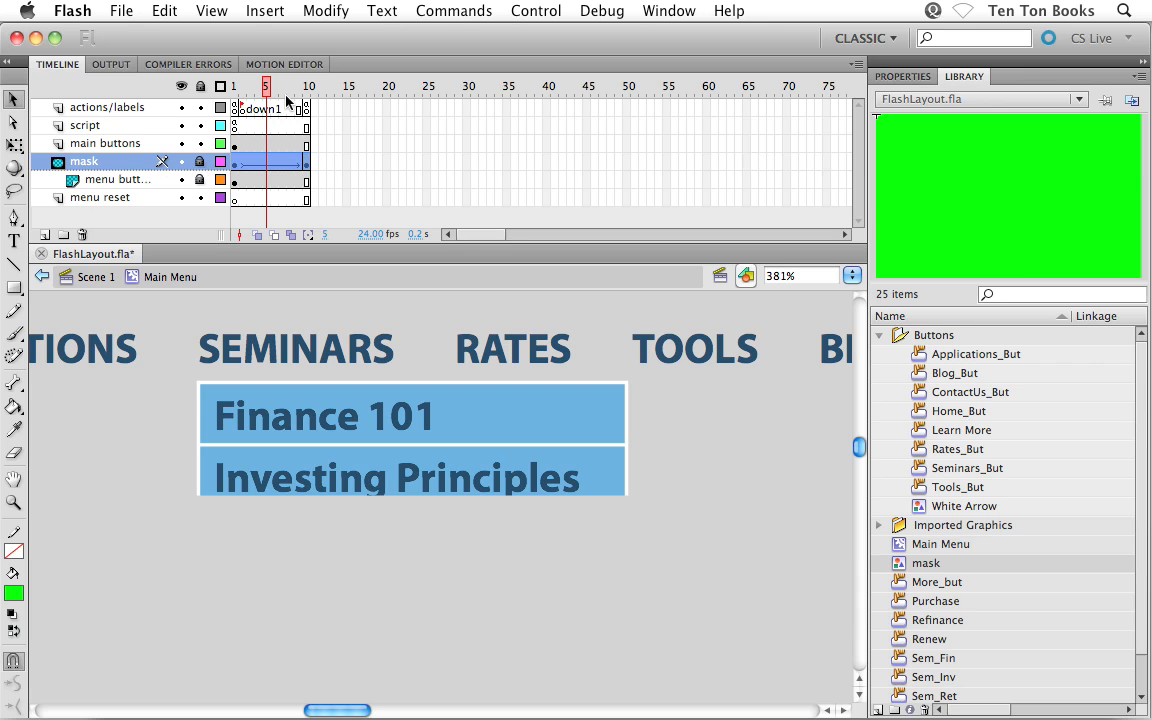
pyautogui.moveTo(249, 87); pyautogui.dragTo(294, 92)
pyautogui.moveTo(313, 93); pyautogui.dragTo(234, 91)
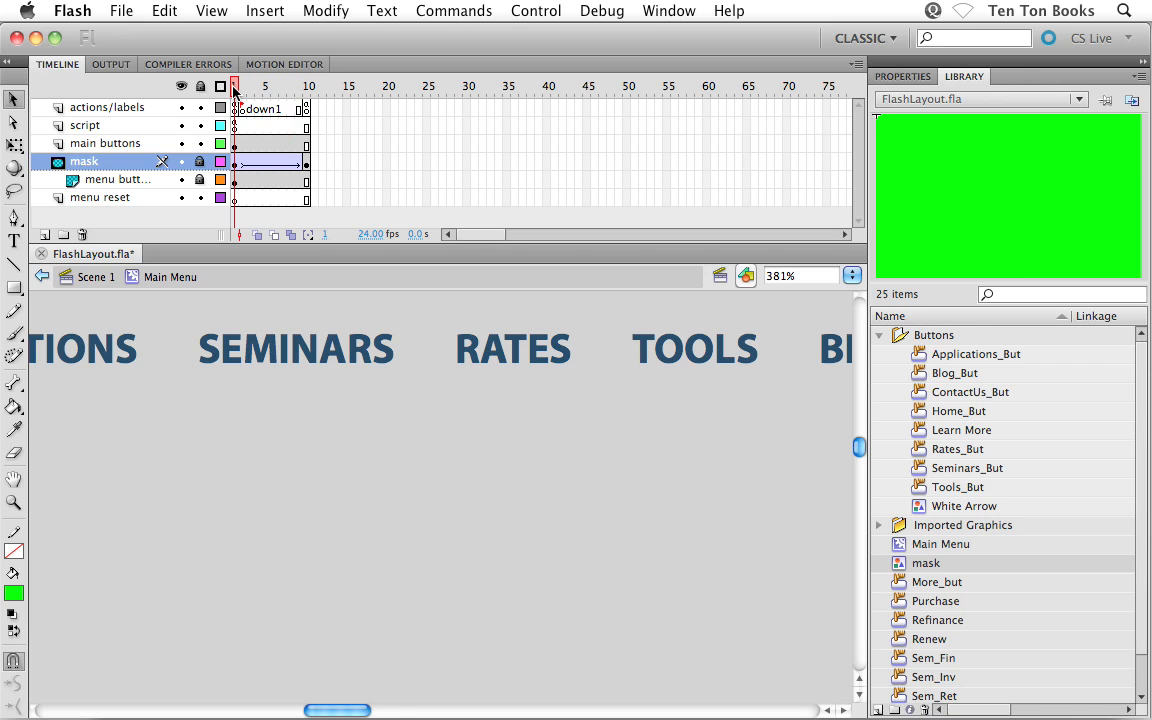
# - Save the changes to FlashLayout.fla
pyautogui.press('super+s')
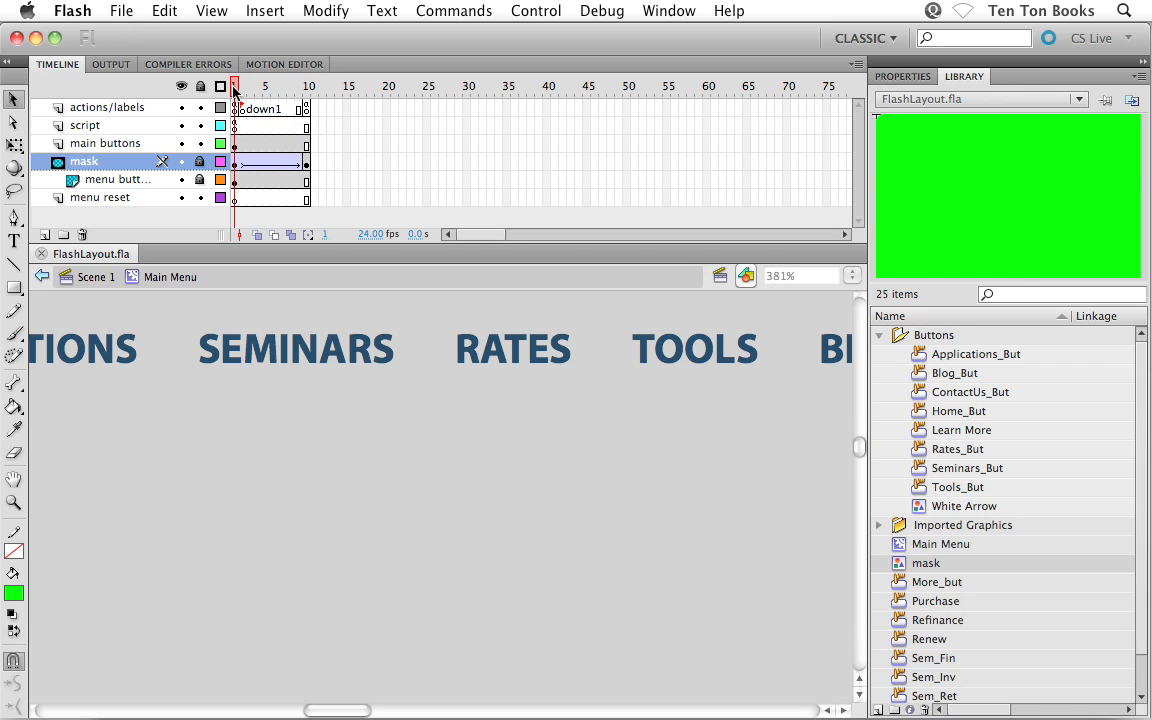
pyautogui.press('super+minus')
pyautogui.press('super+minus')
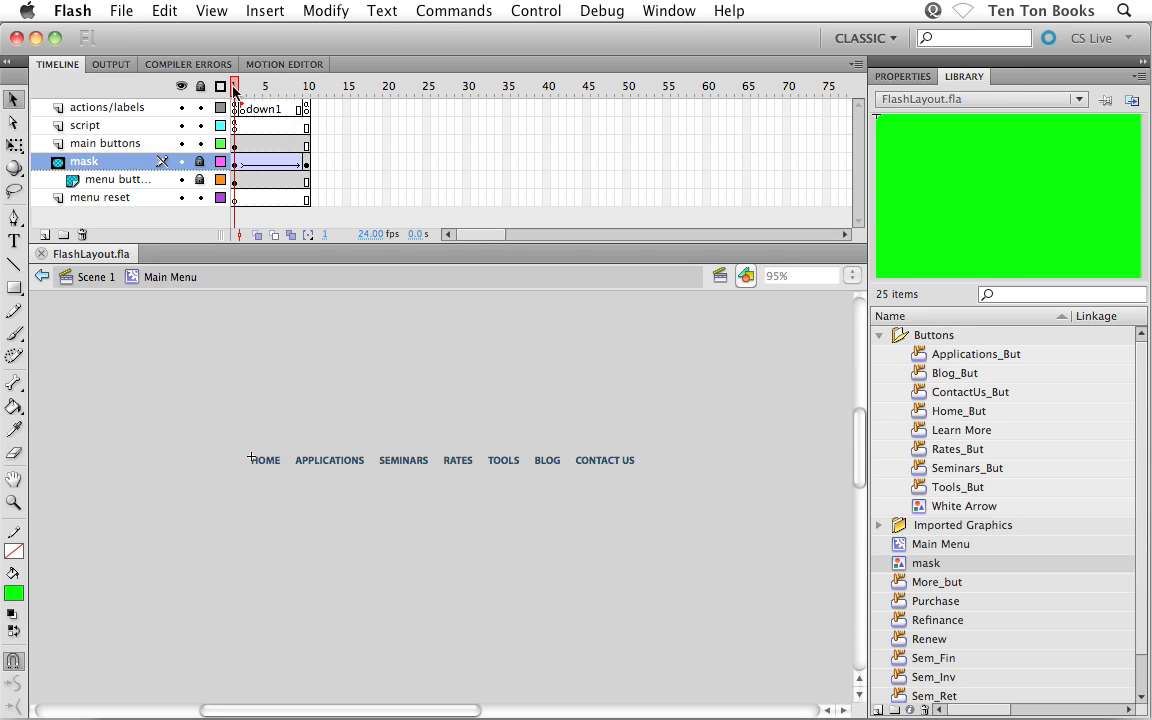
pyautogui.moveTo(234, 91); pyautogui.dragTo(193, 123)
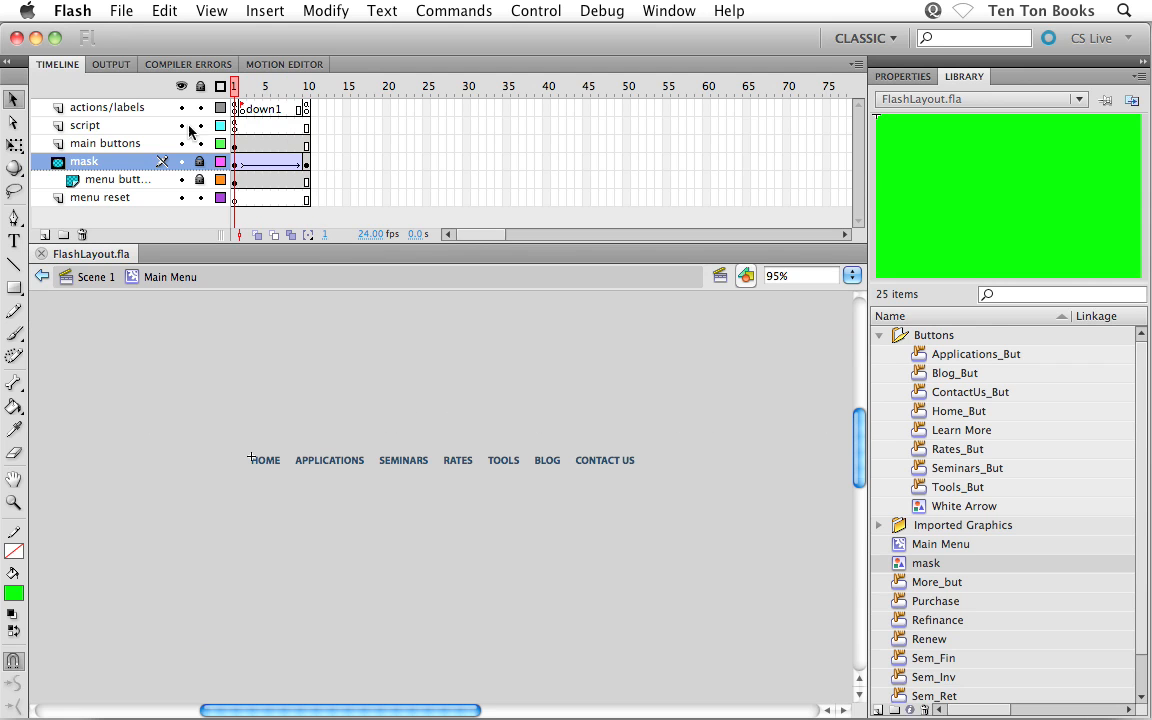